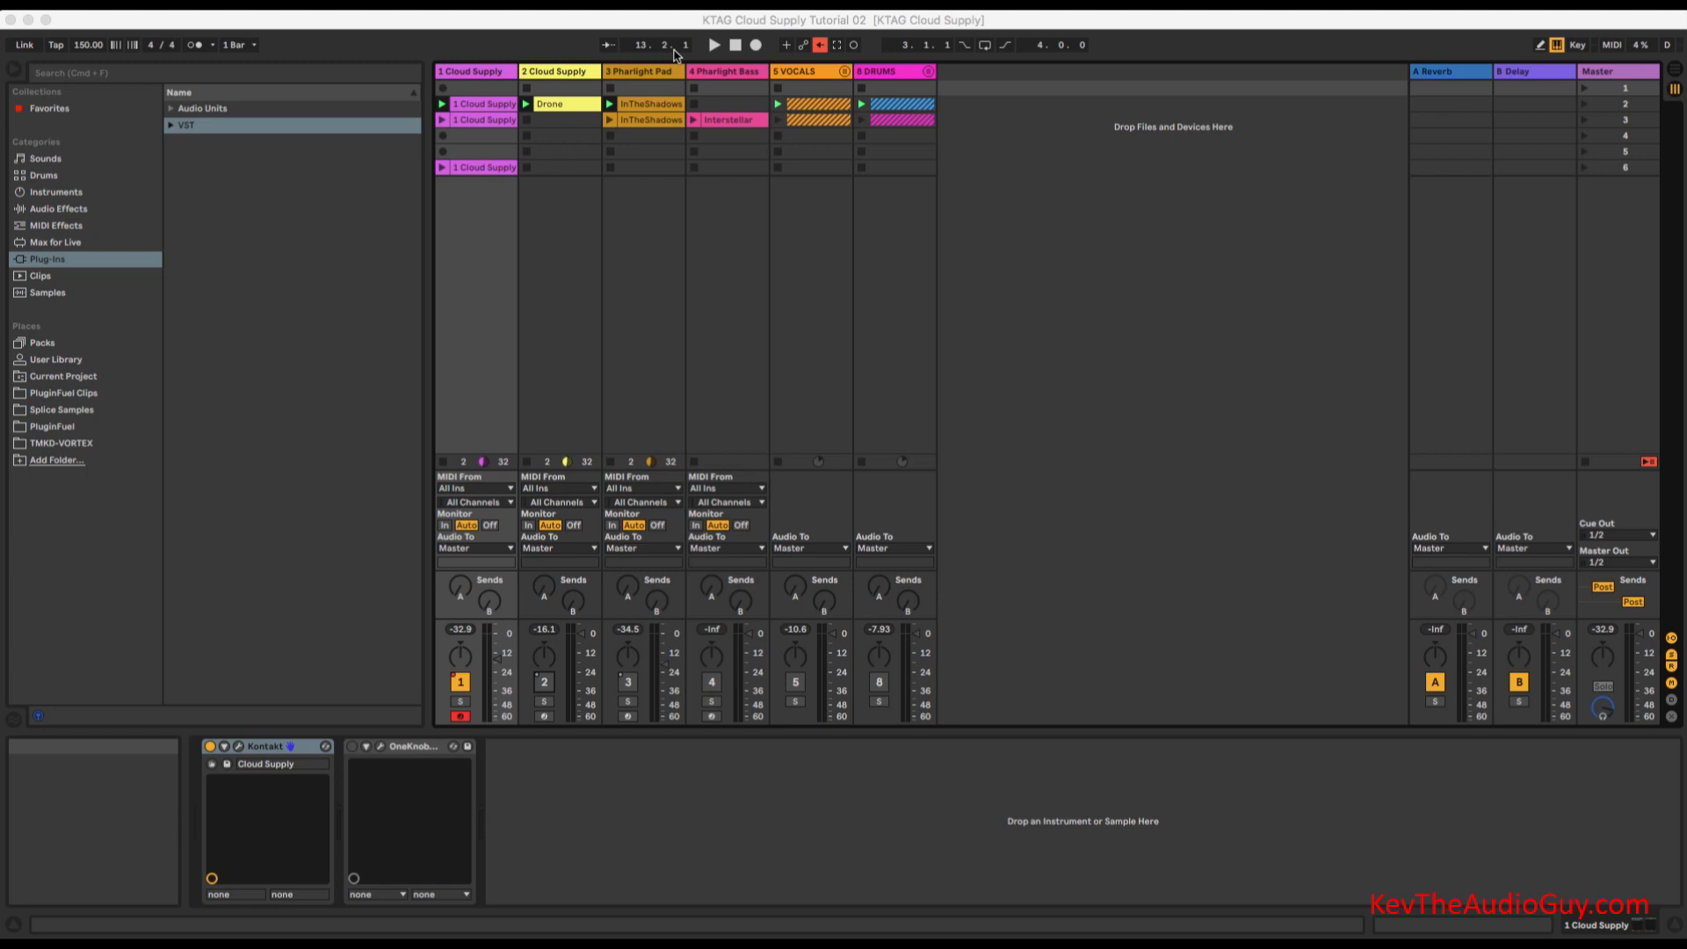
Open the Kontakt instrument on the first Cloud Supply track and look over its Sound page before returning to the main view.
left_click(238, 748)
left_click(238, 748)
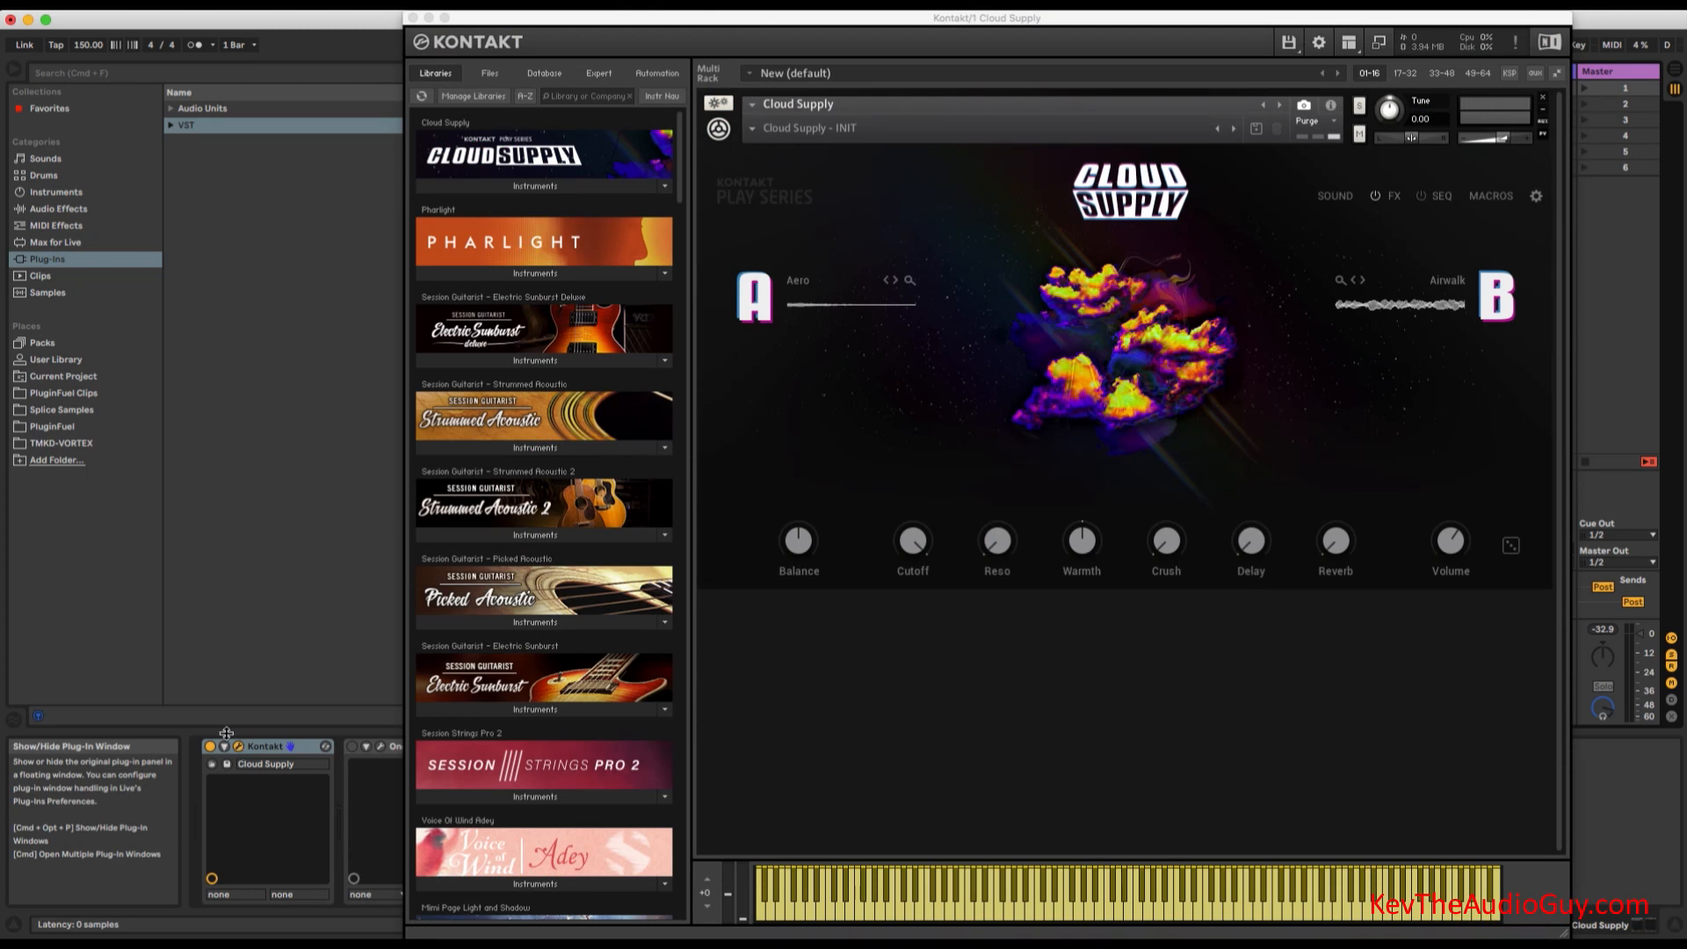
left_click(1331, 198)
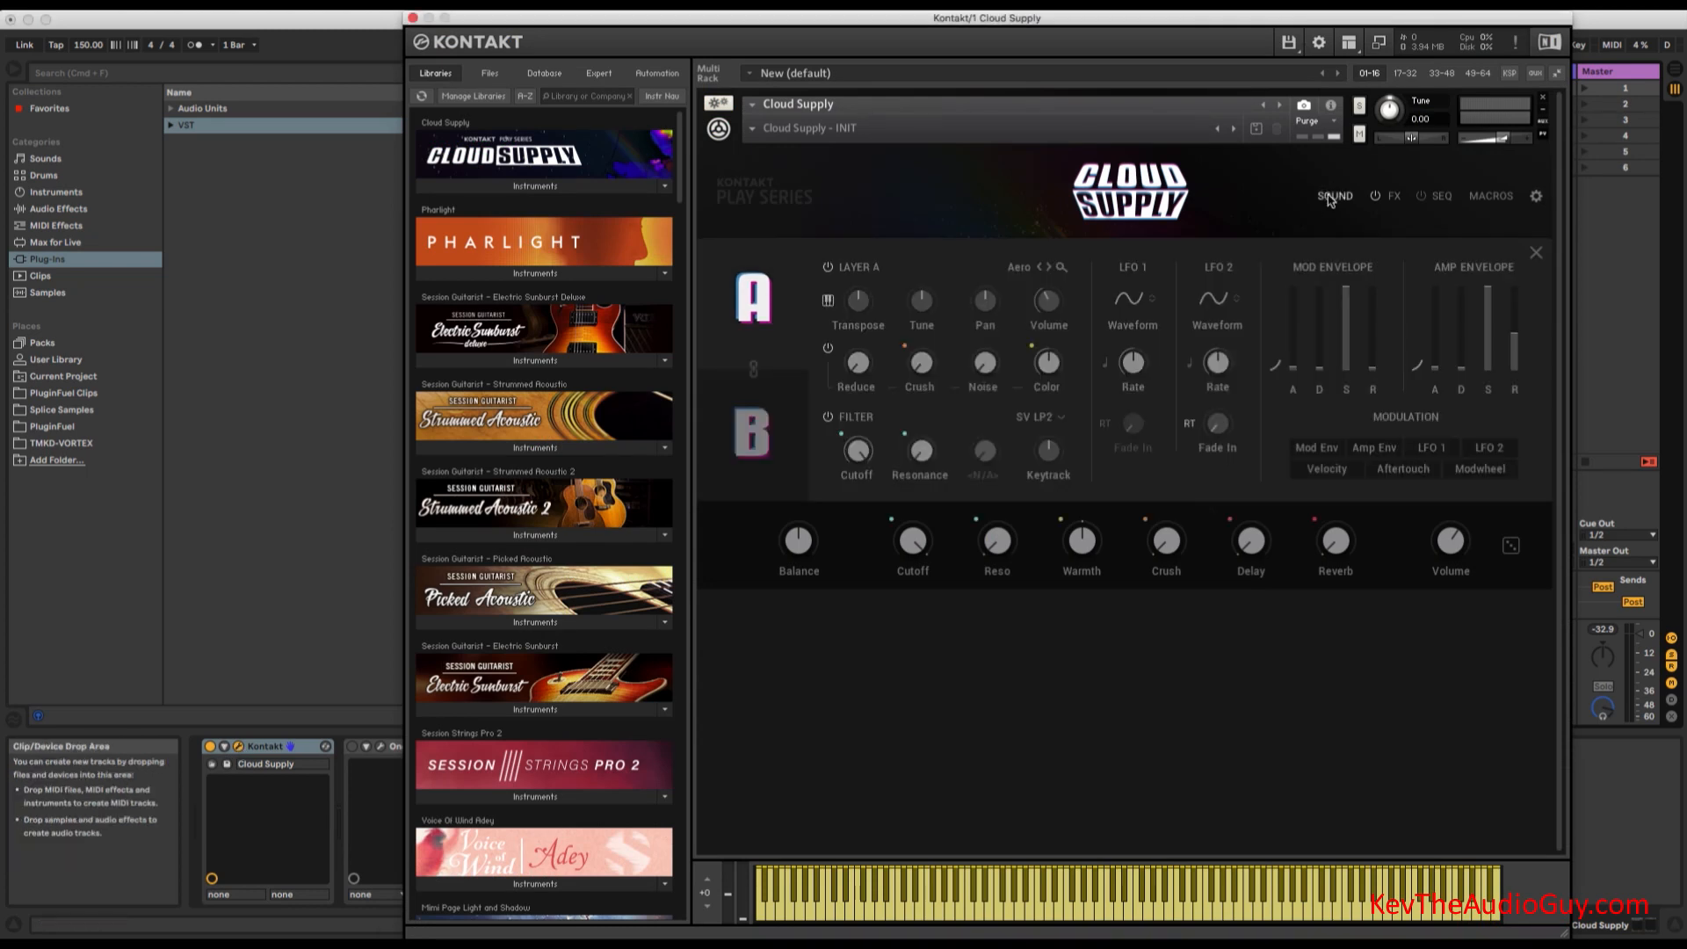
left_click(1331, 200)
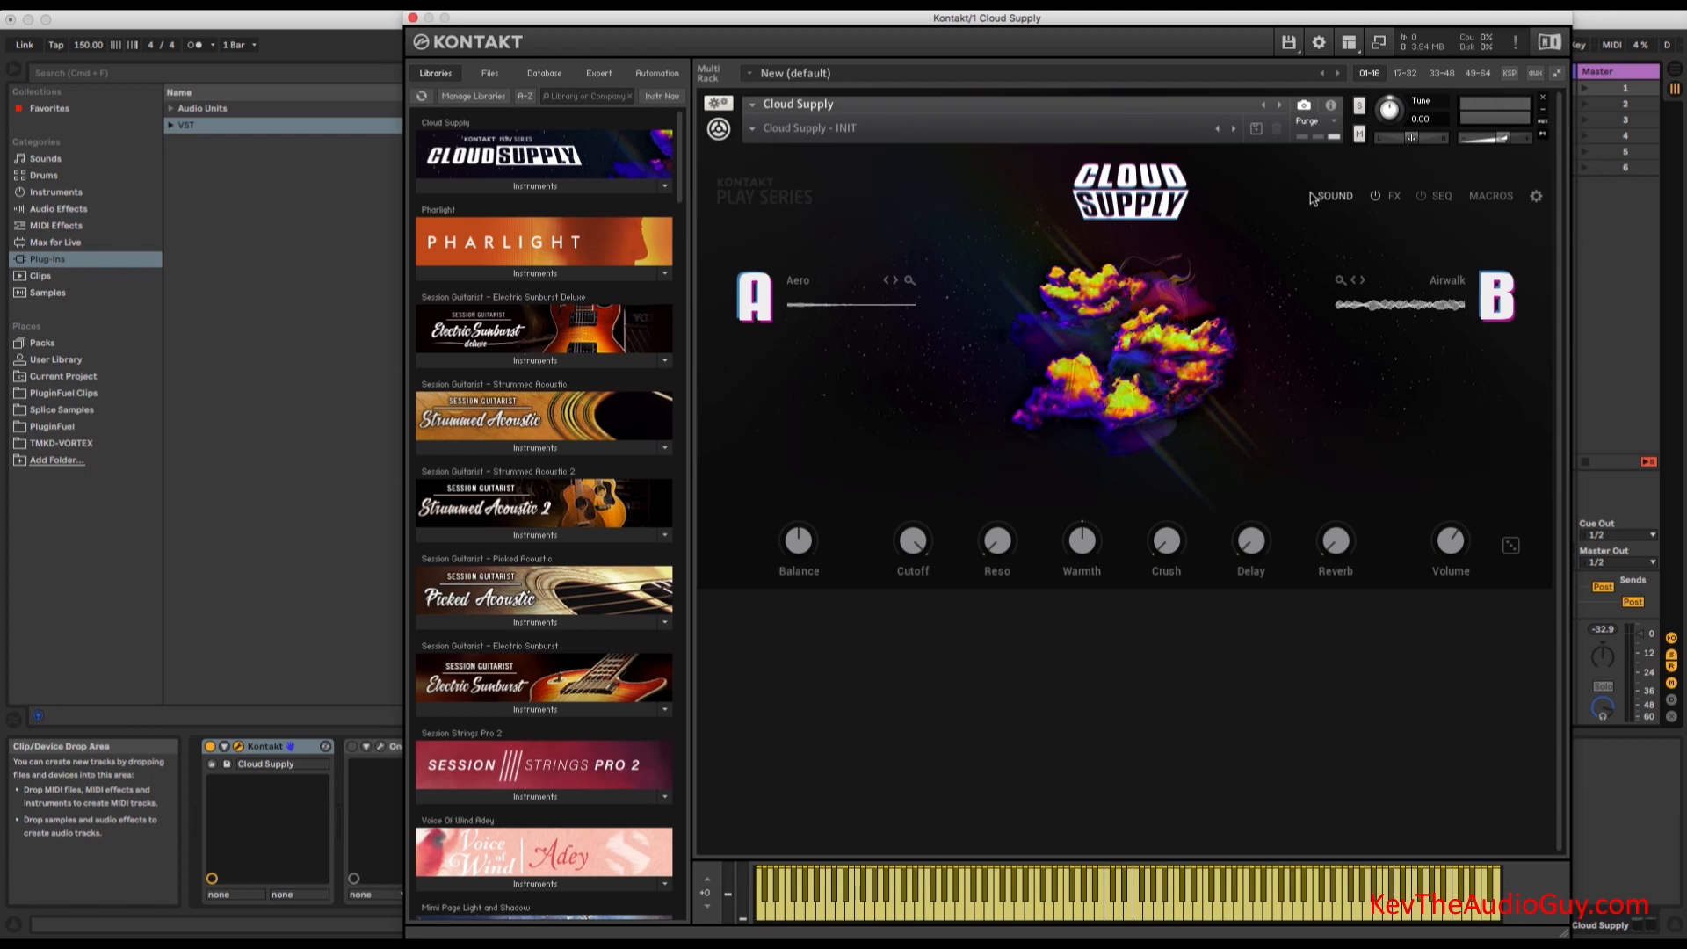
Load the factory Mallet preset Bell Chip and step forward through Five Gee to Gank.
left_click(752, 129)
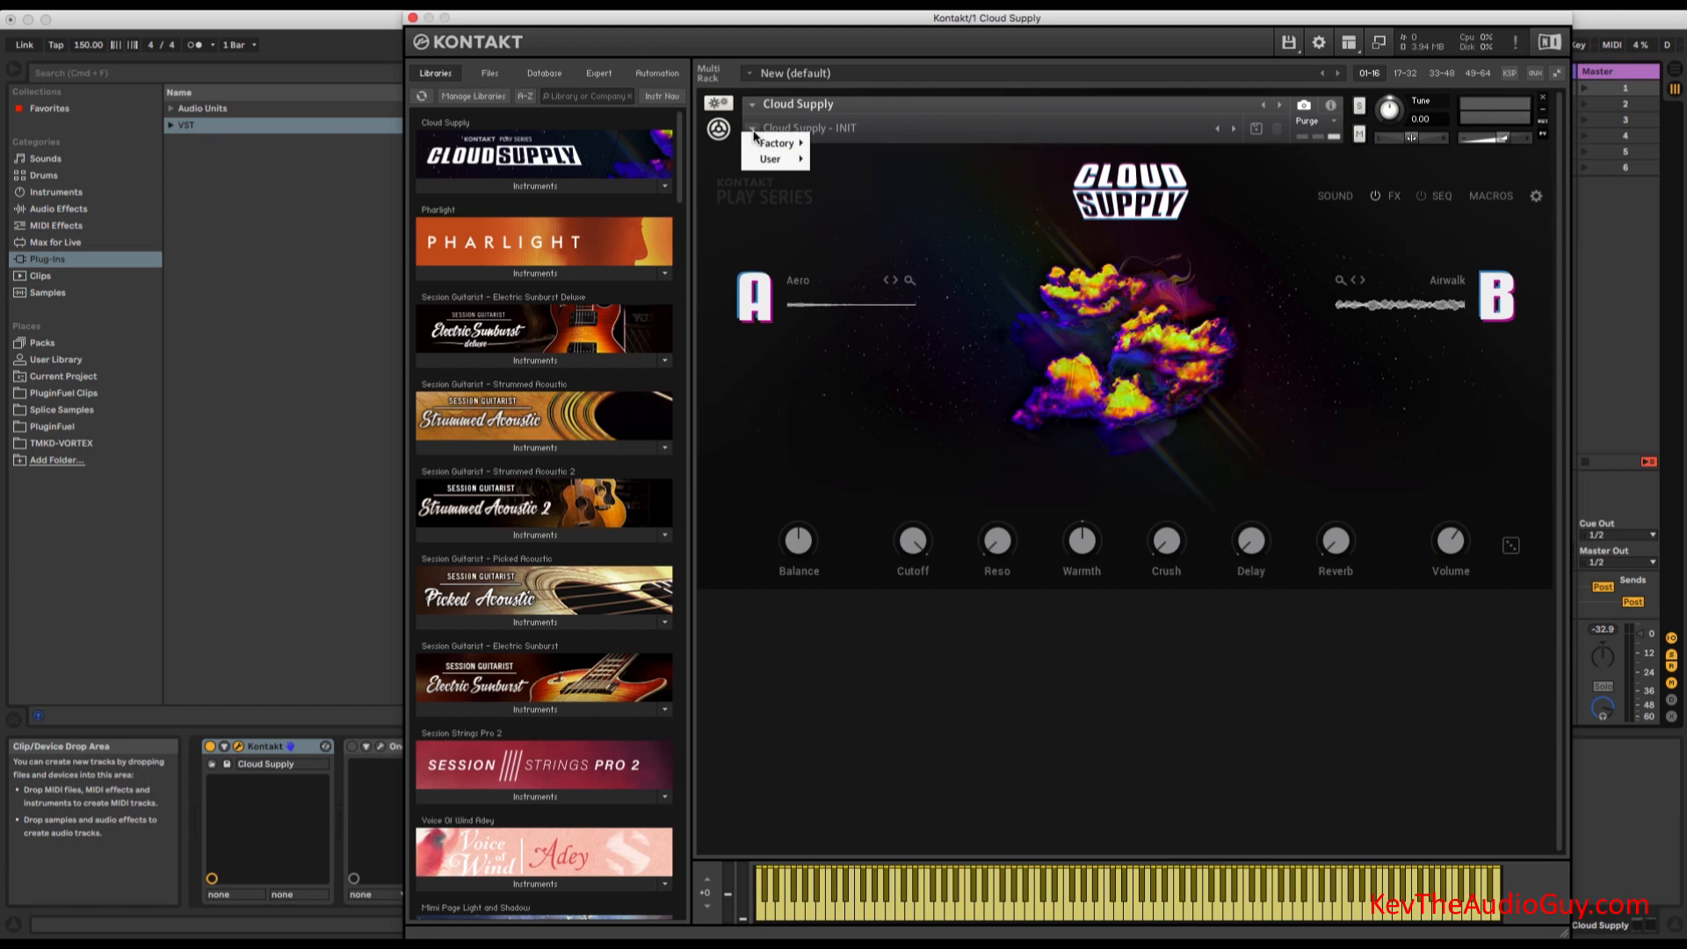
mouse_move(786, 147)
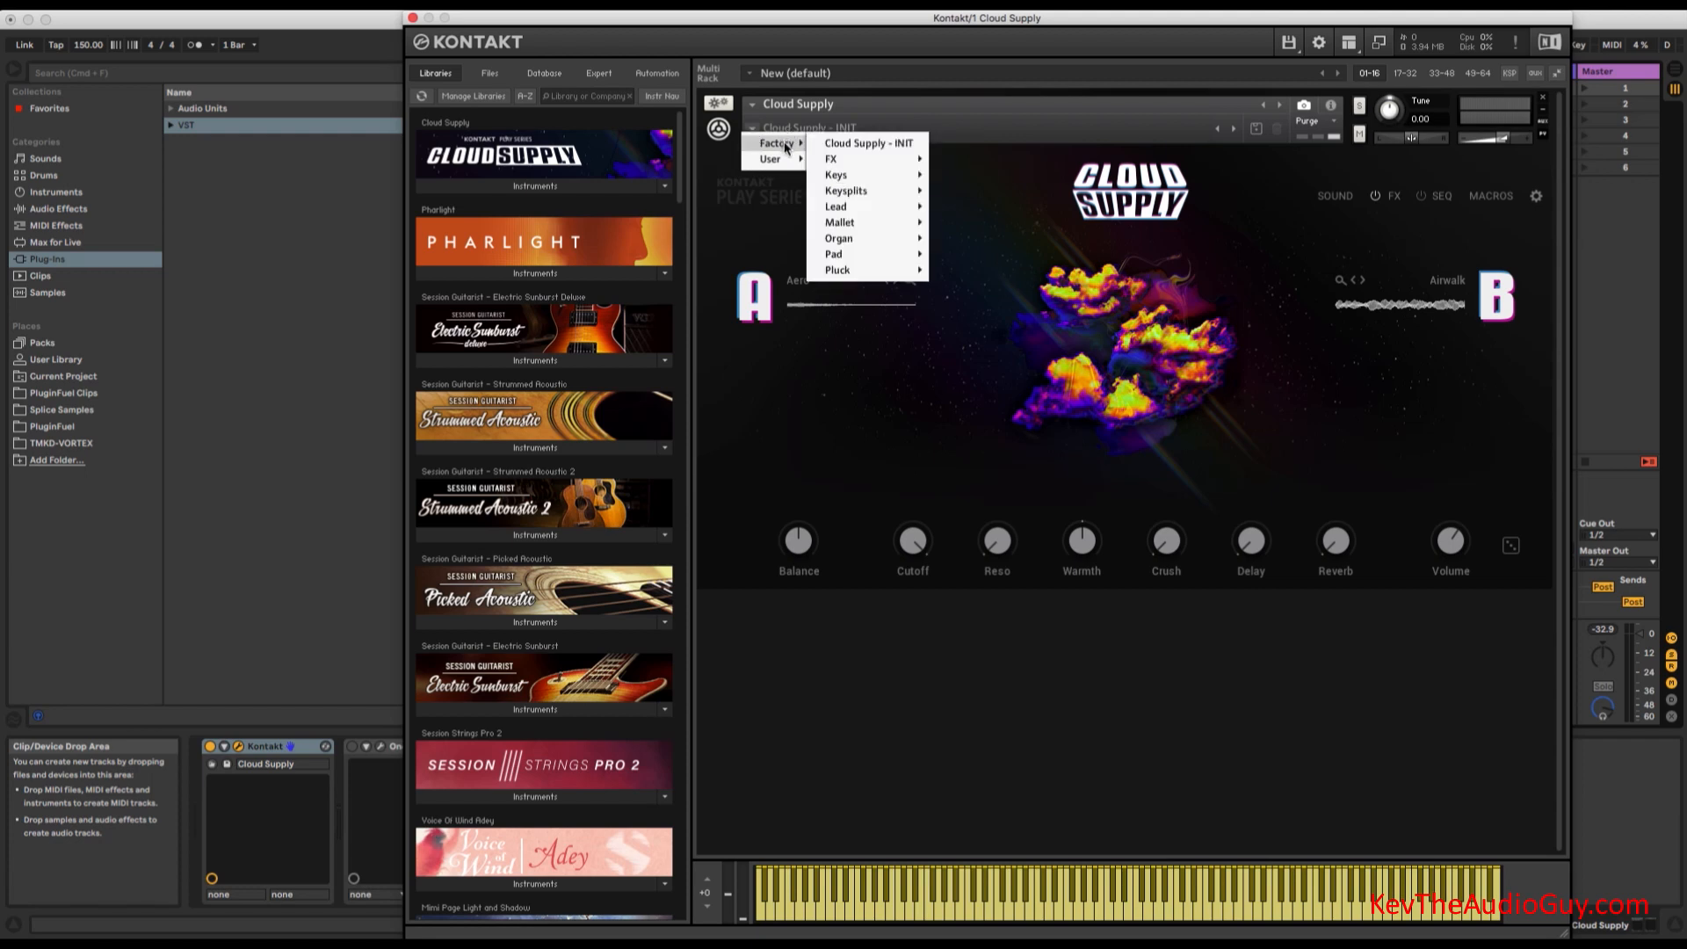
mouse_move(881, 225)
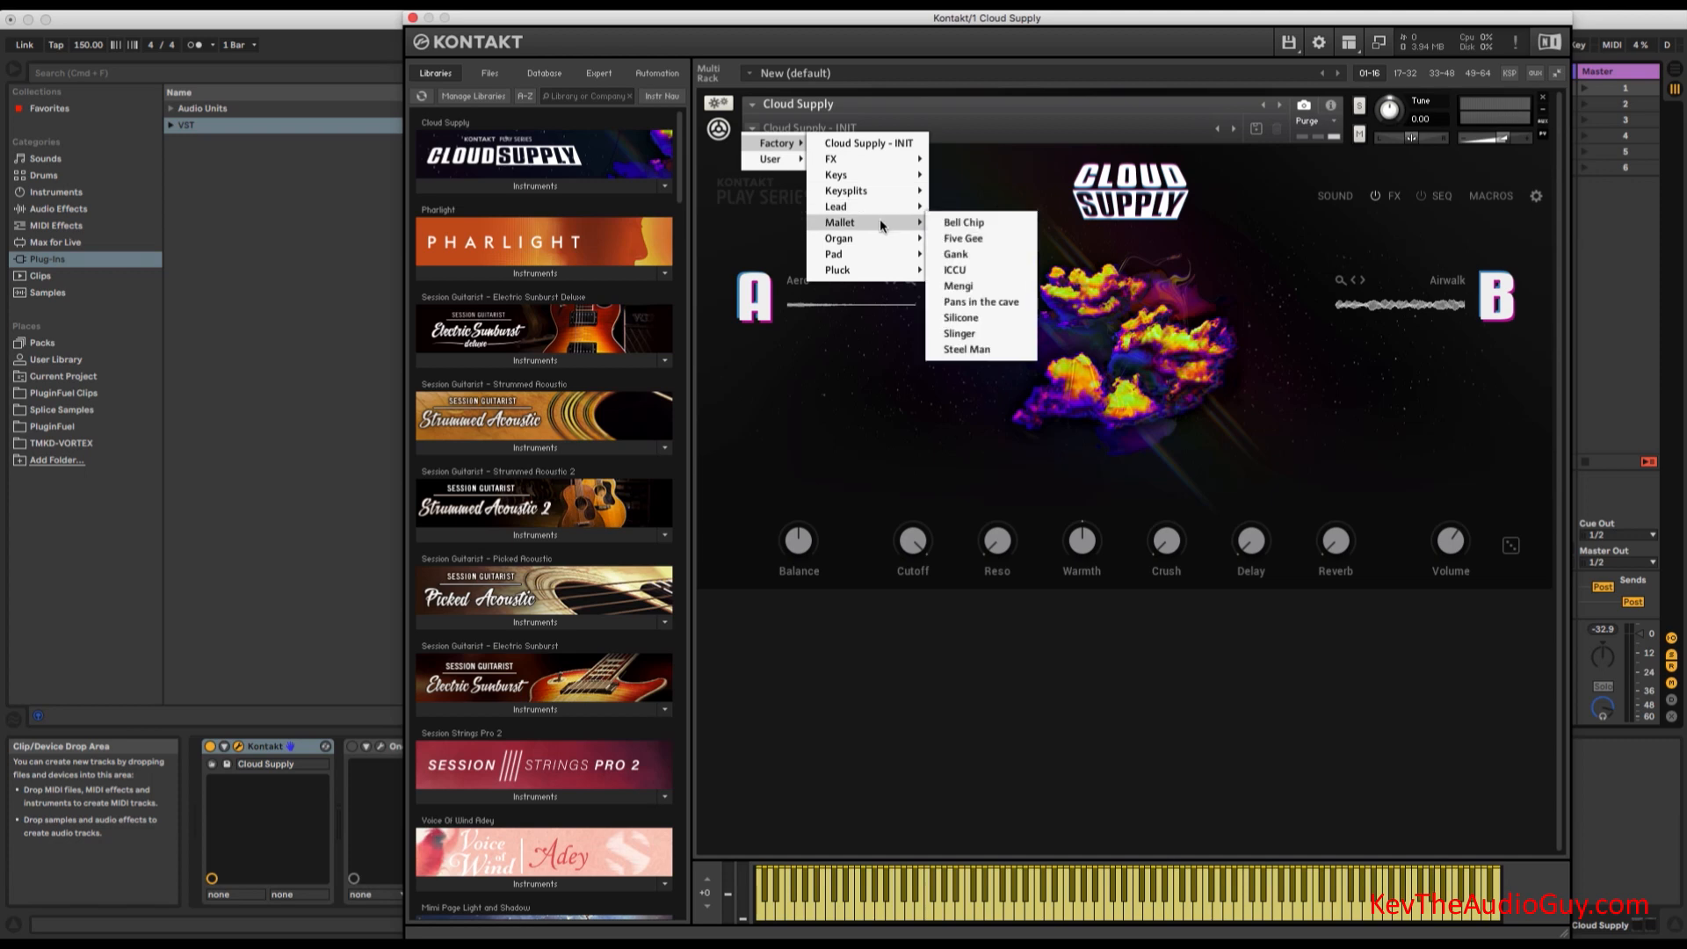
left_click(960, 223)
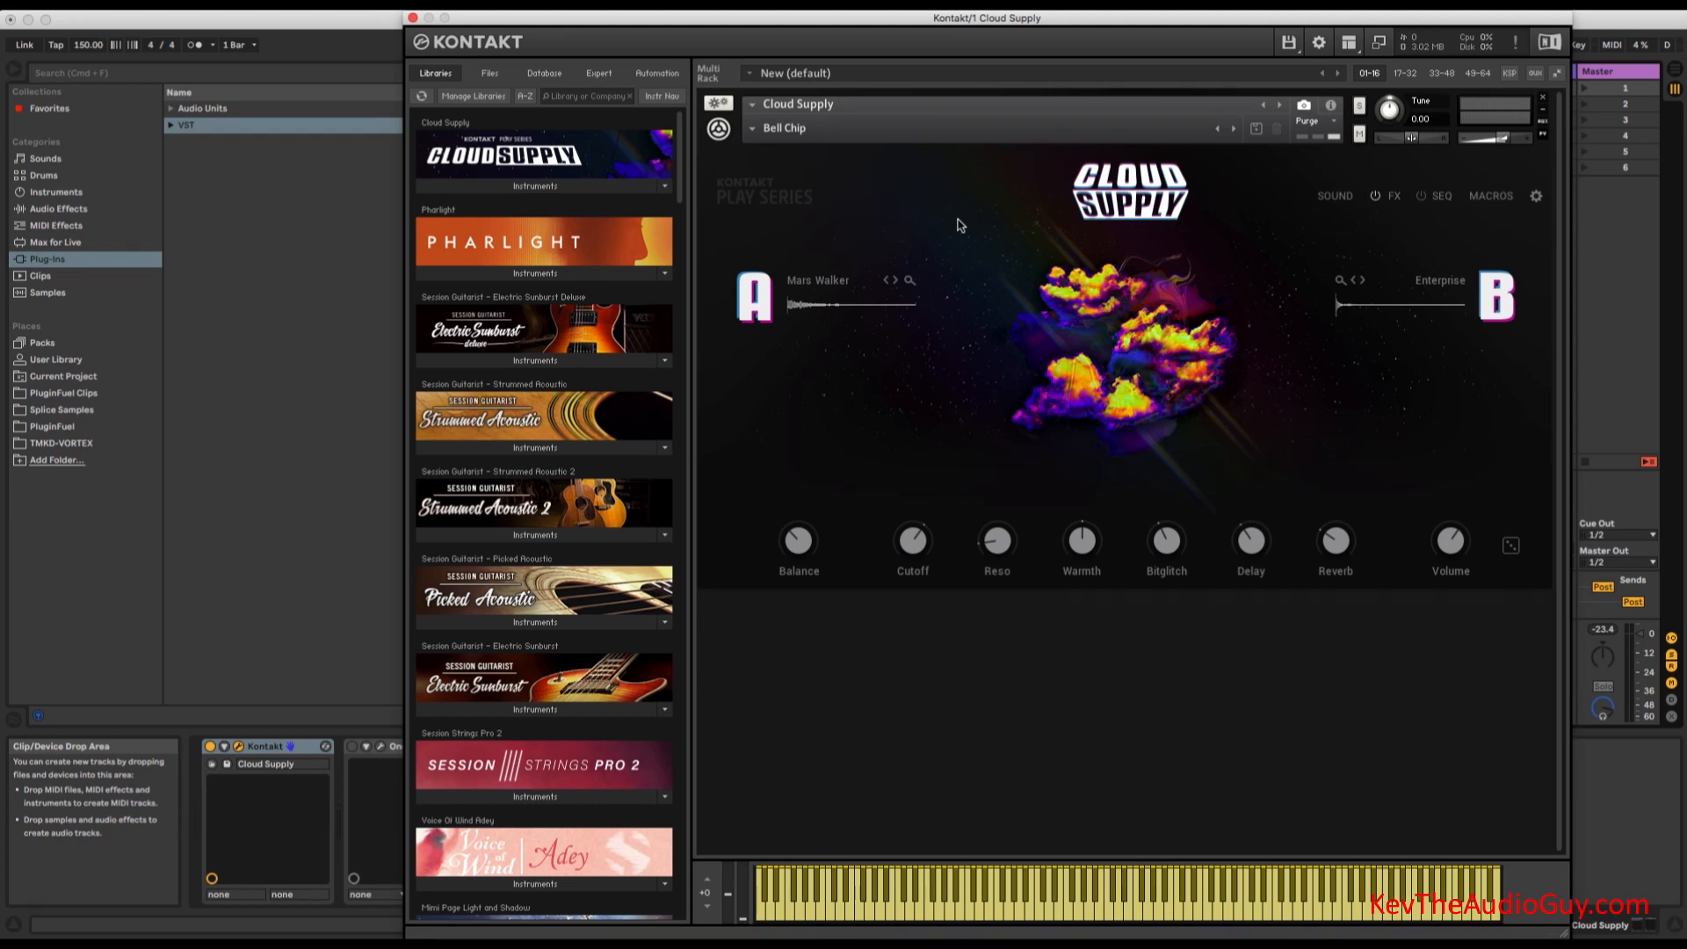
left_click(1234, 130)
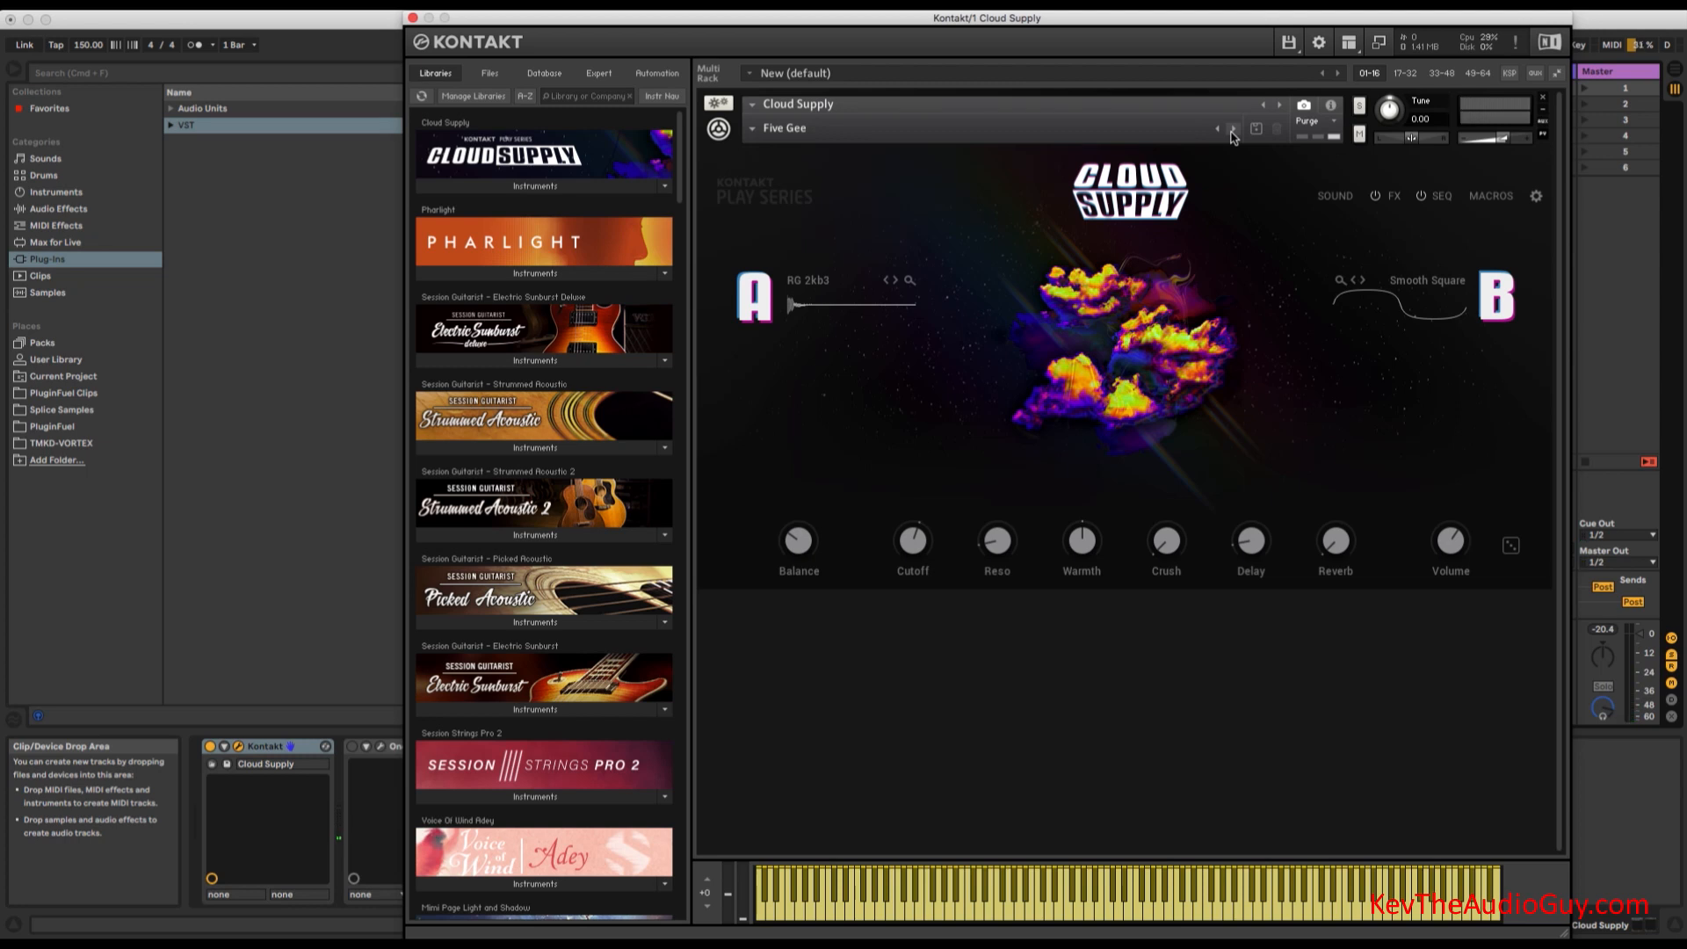
left_click(1233, 130)
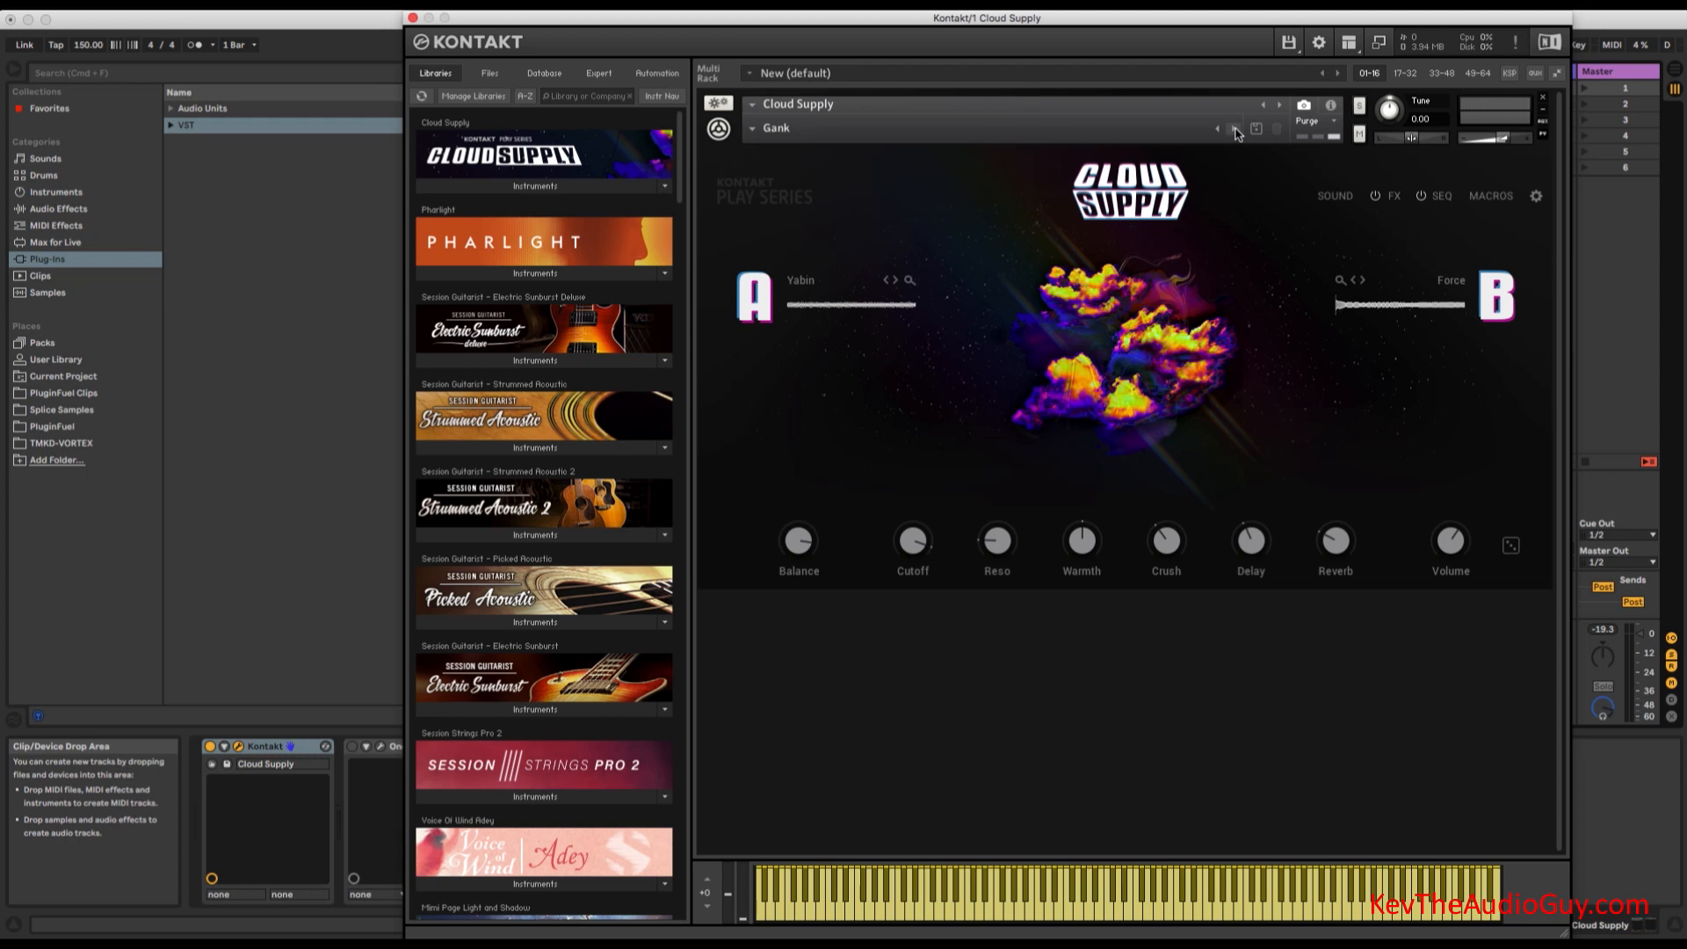
Randomize the Cloud Supply sound three times to try out new layer combinations.
left_click(1511, 547)
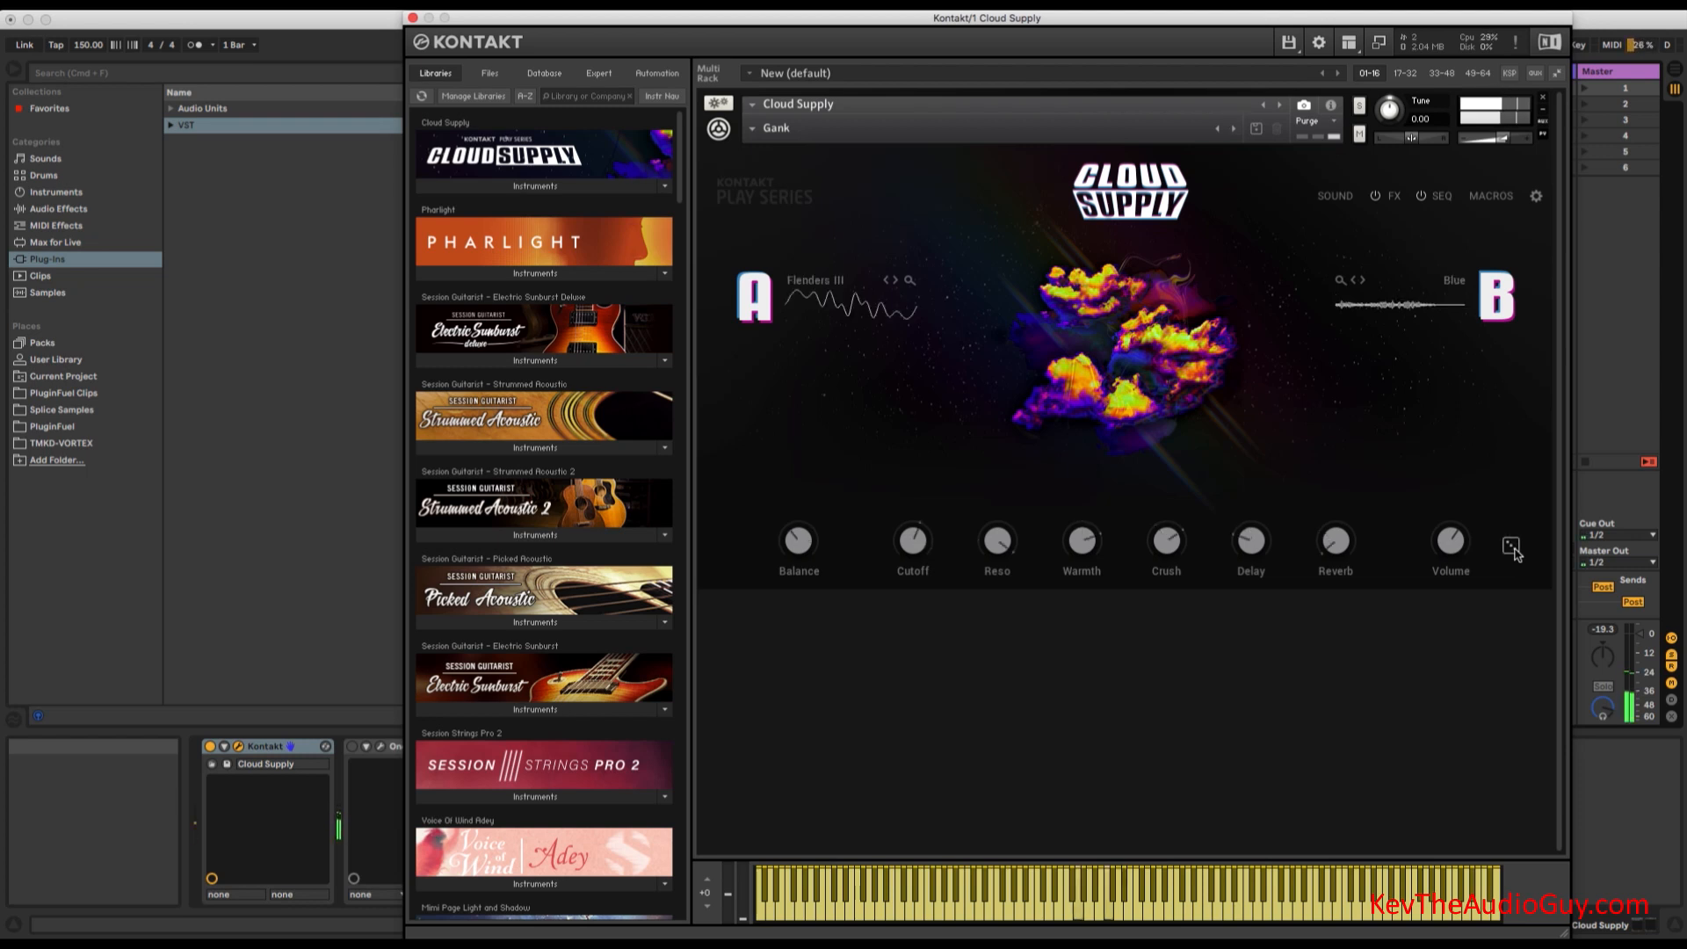
left_click(1511, 547)
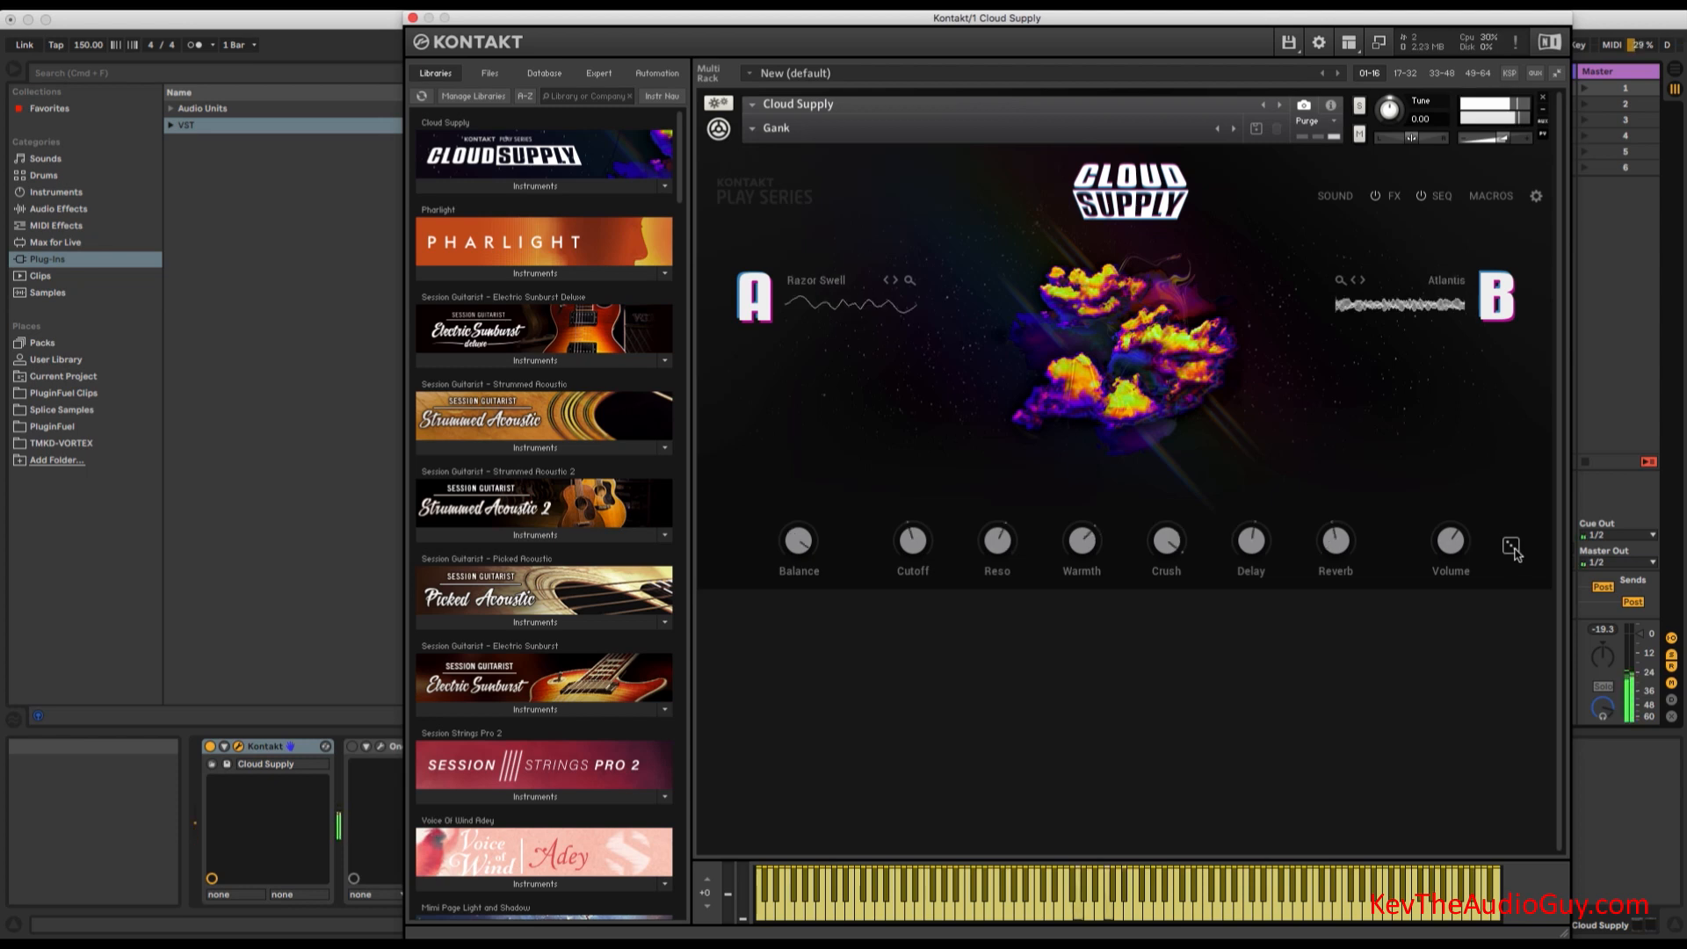
left_click(1511, 547)
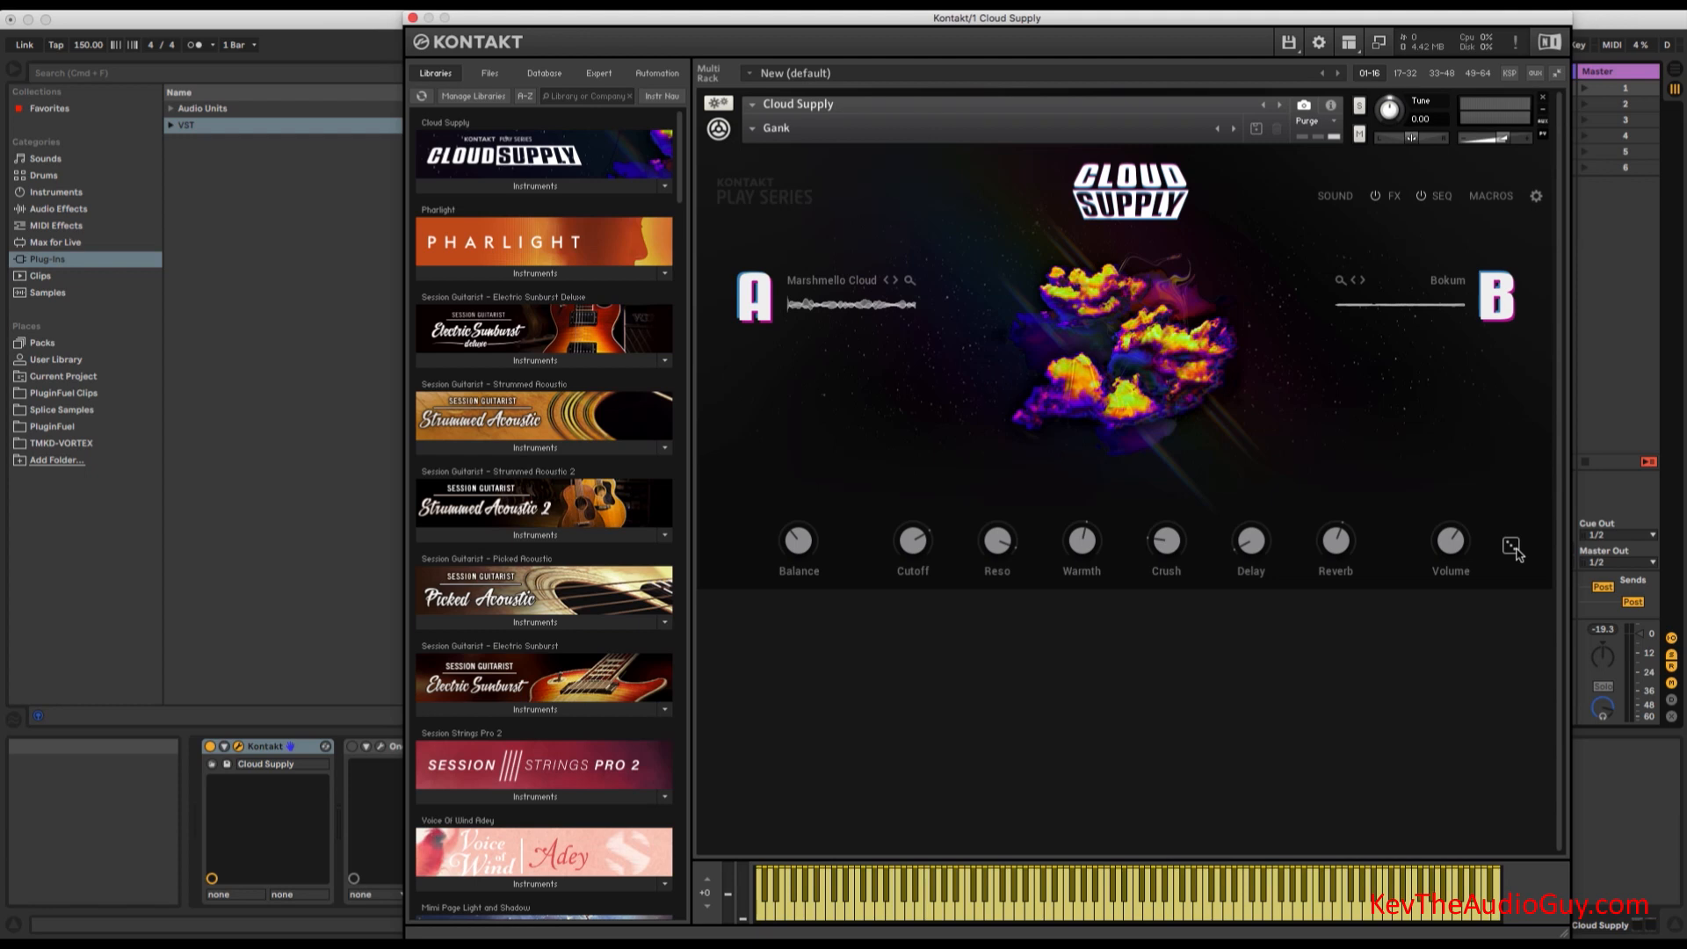
Load the factory Keys preset Bow in Cloud Supply.
left_click(754, 129)
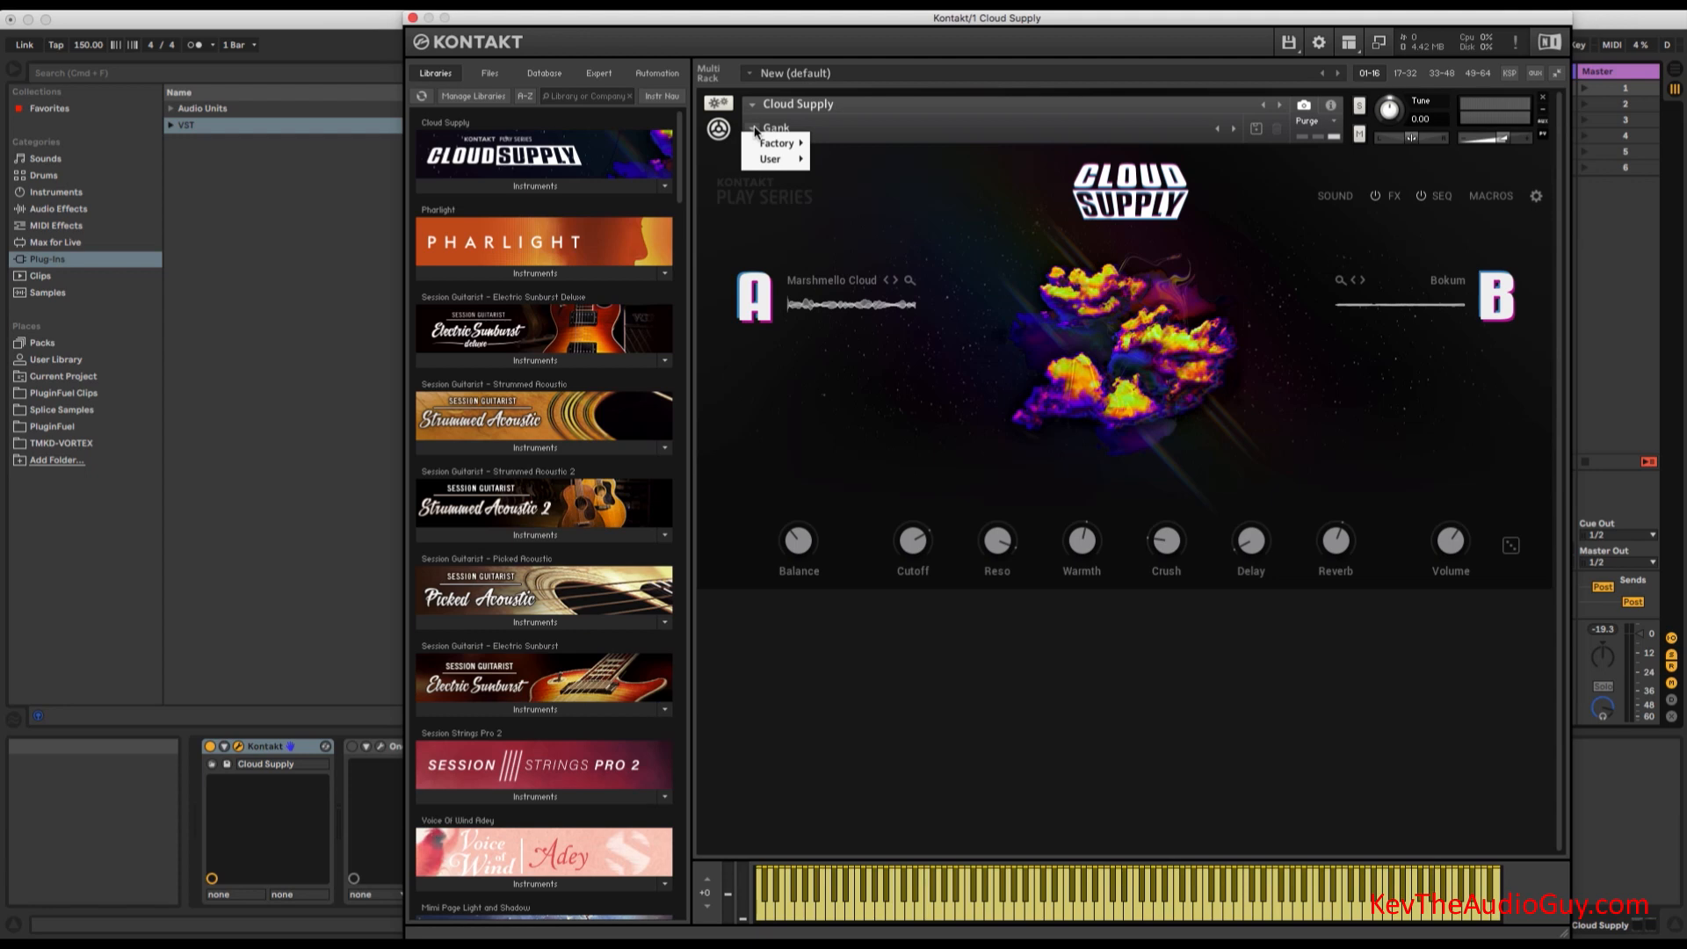
mouse_move(777, 143)
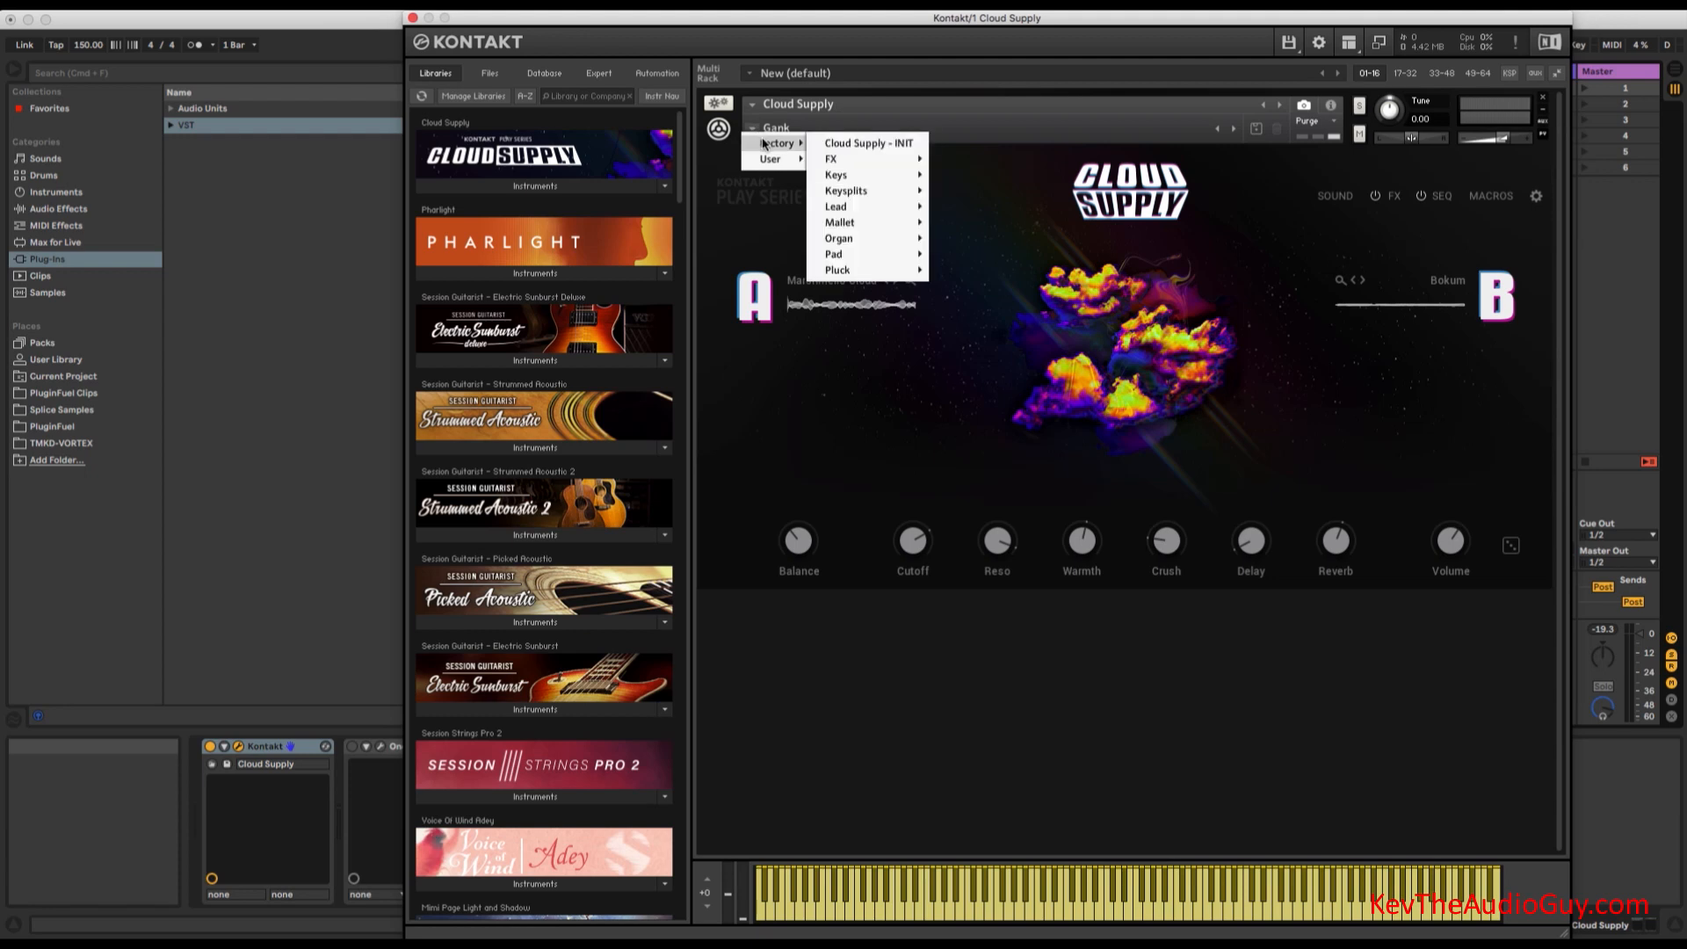
mouse_move(871, 173)
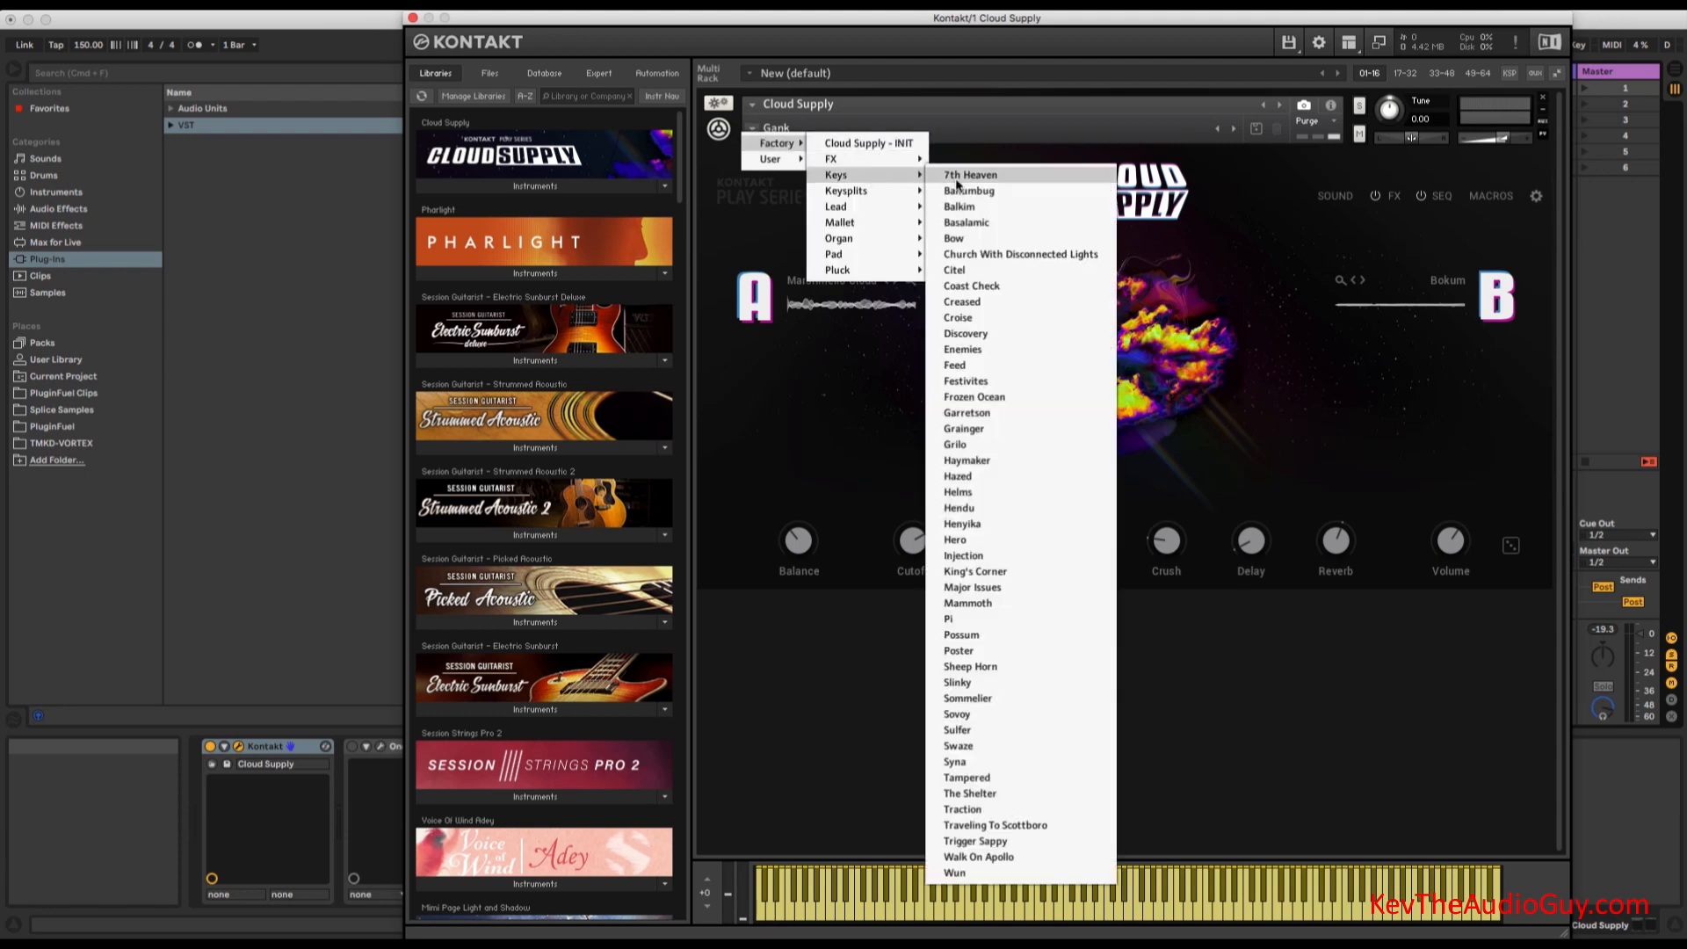
left_click(954, 239)
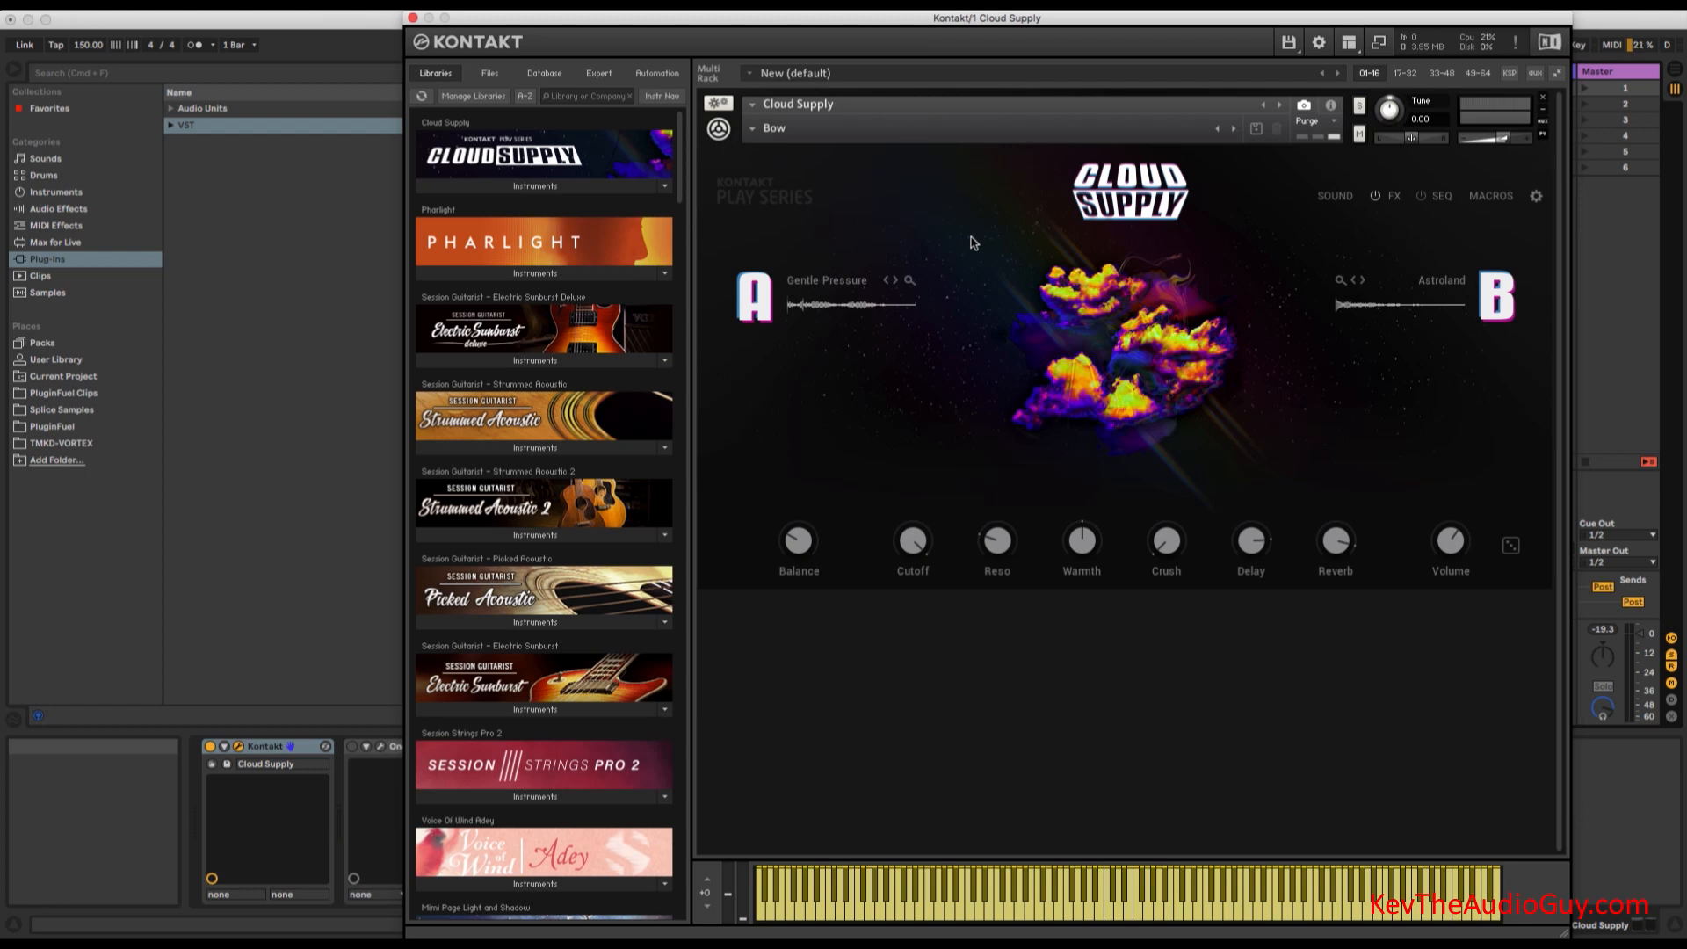
Enable the Cloud Supply sequencer with 4 pitch and velocity steps at a rate of 1/4.
left_click(1443, 196)
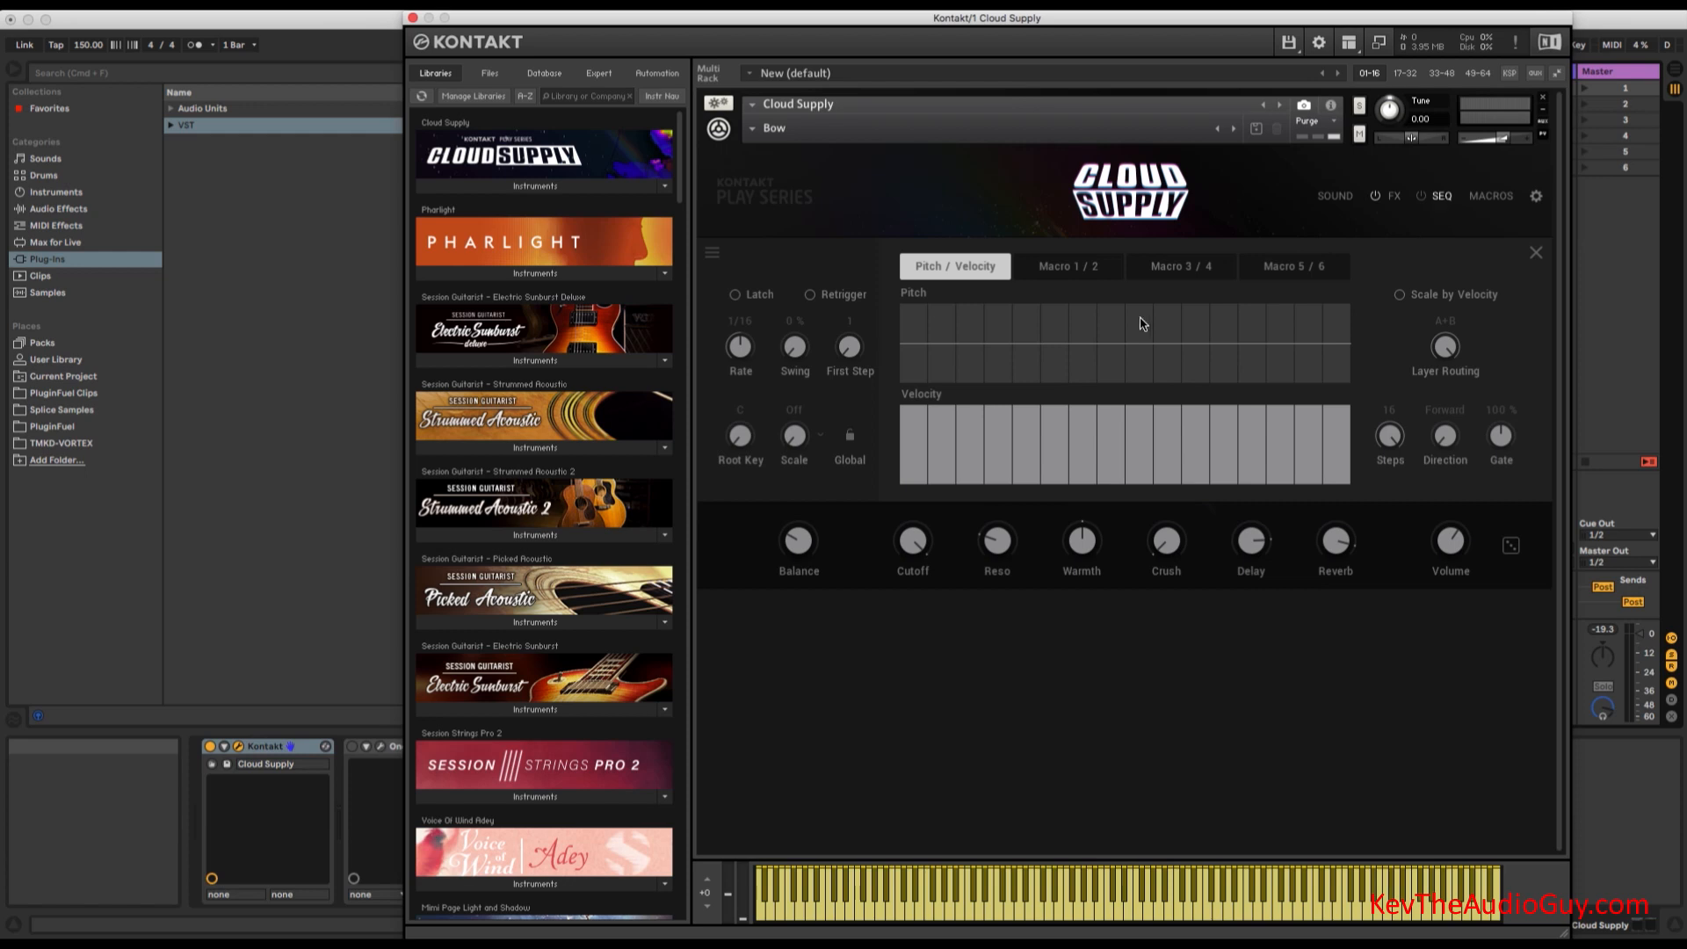
left_click(1085, 272)
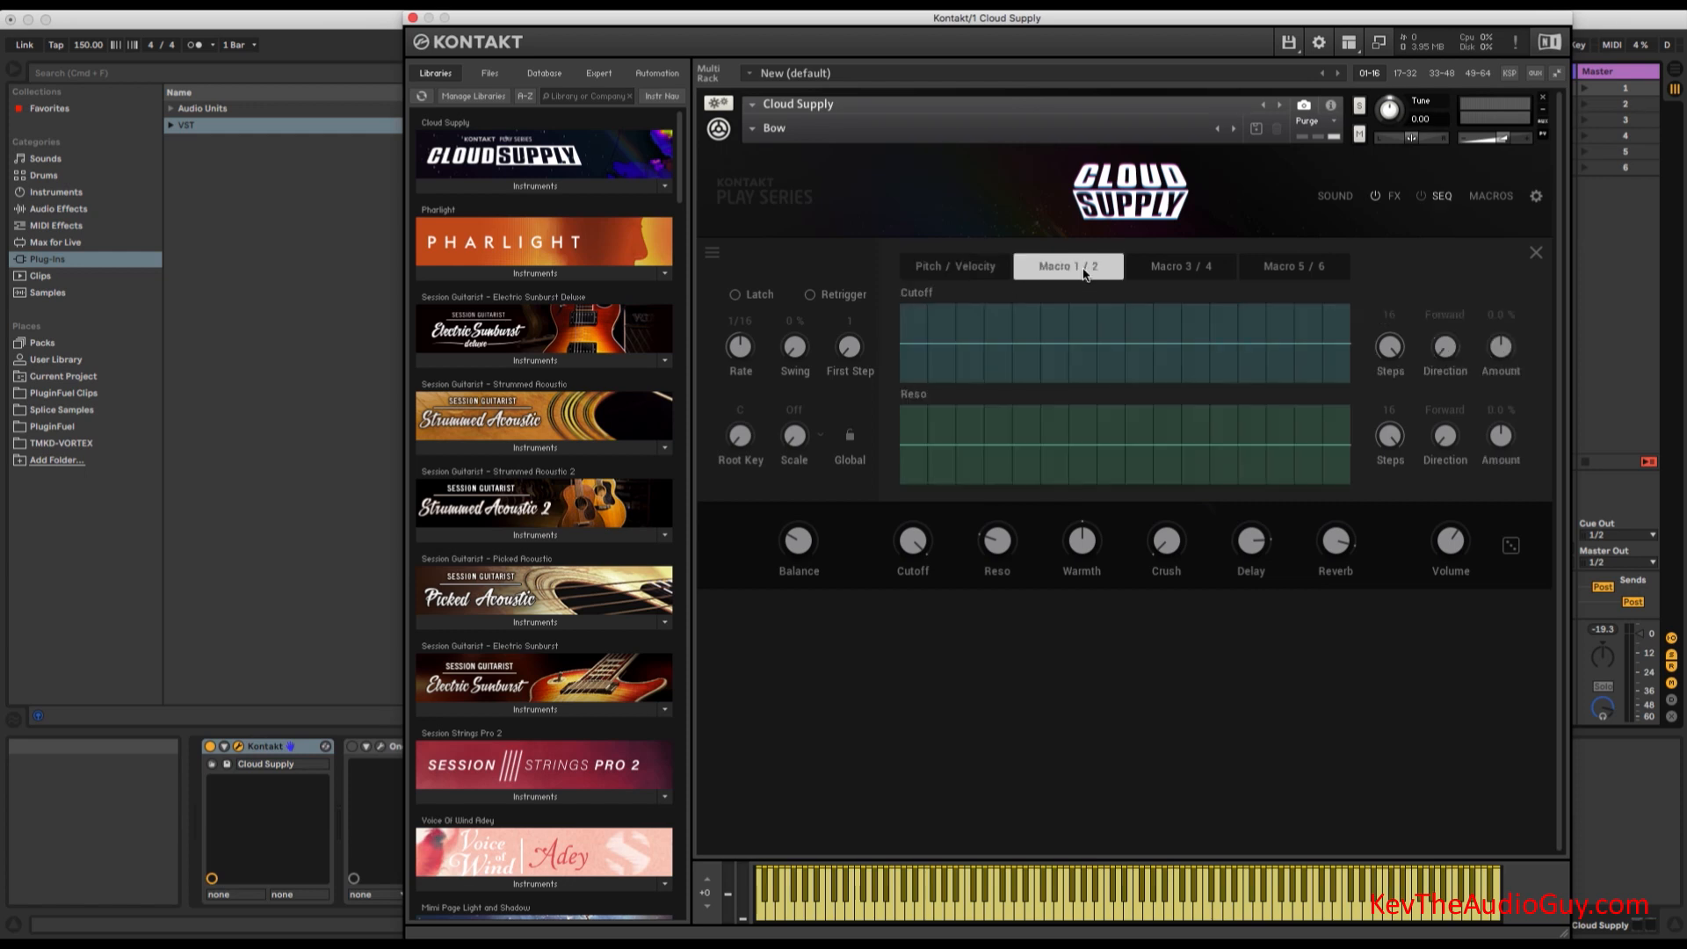
left_click(955, 269)
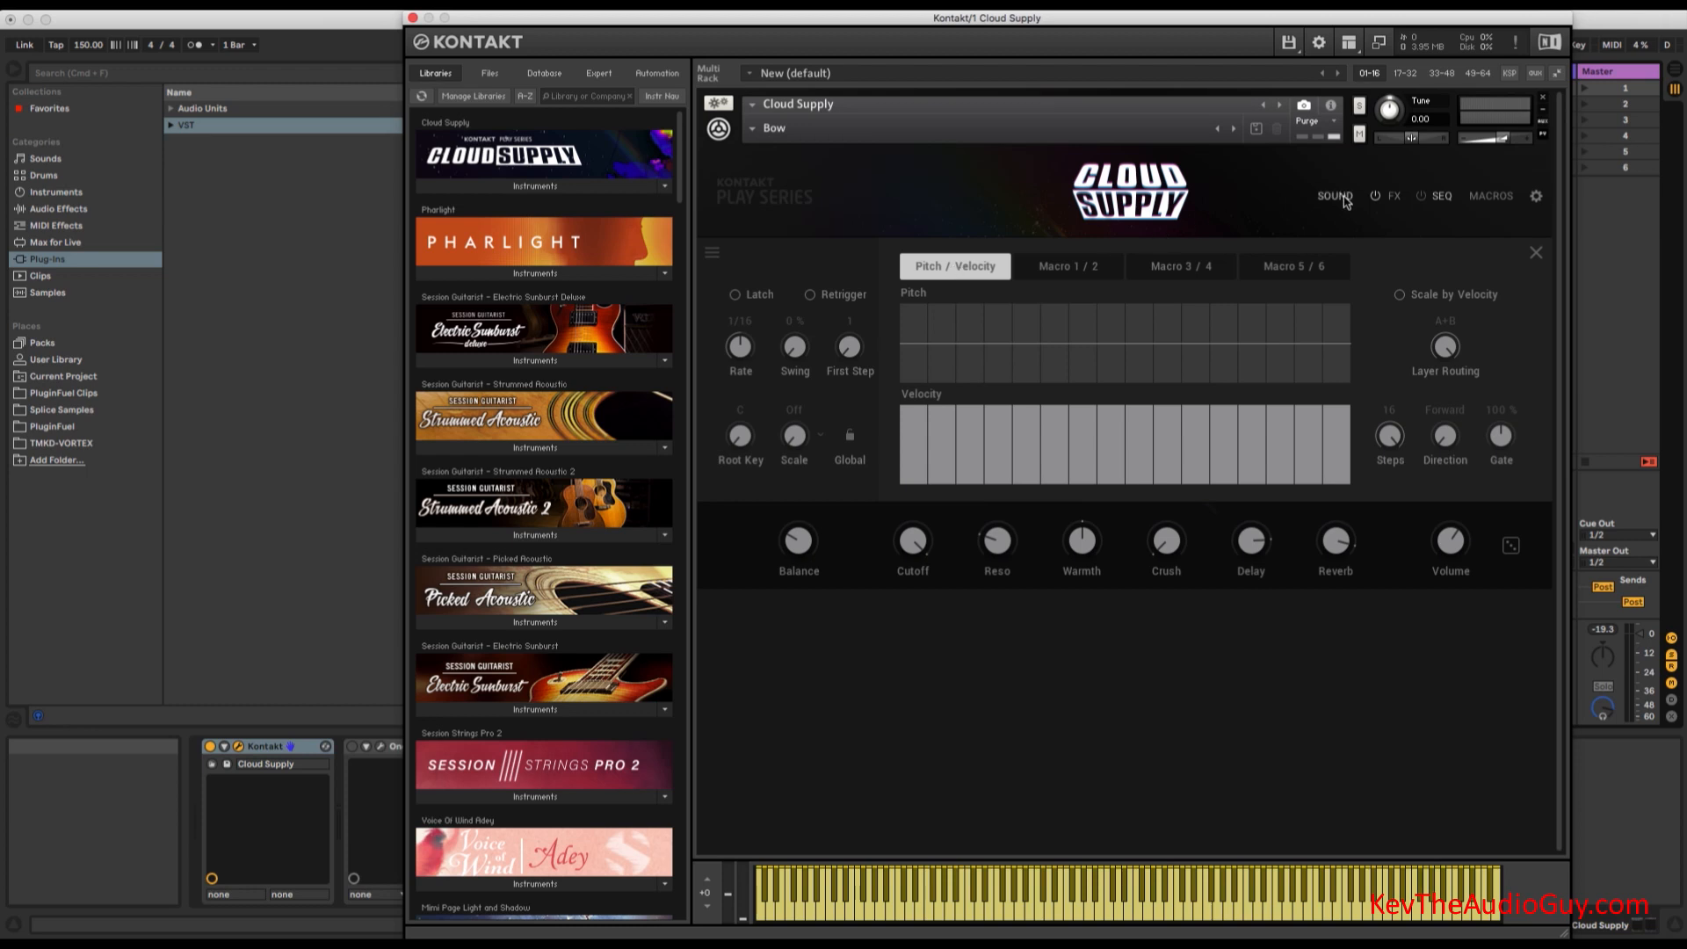
left_click(1420, 199)
left_click_drag(1391, 434, 1384, 595)
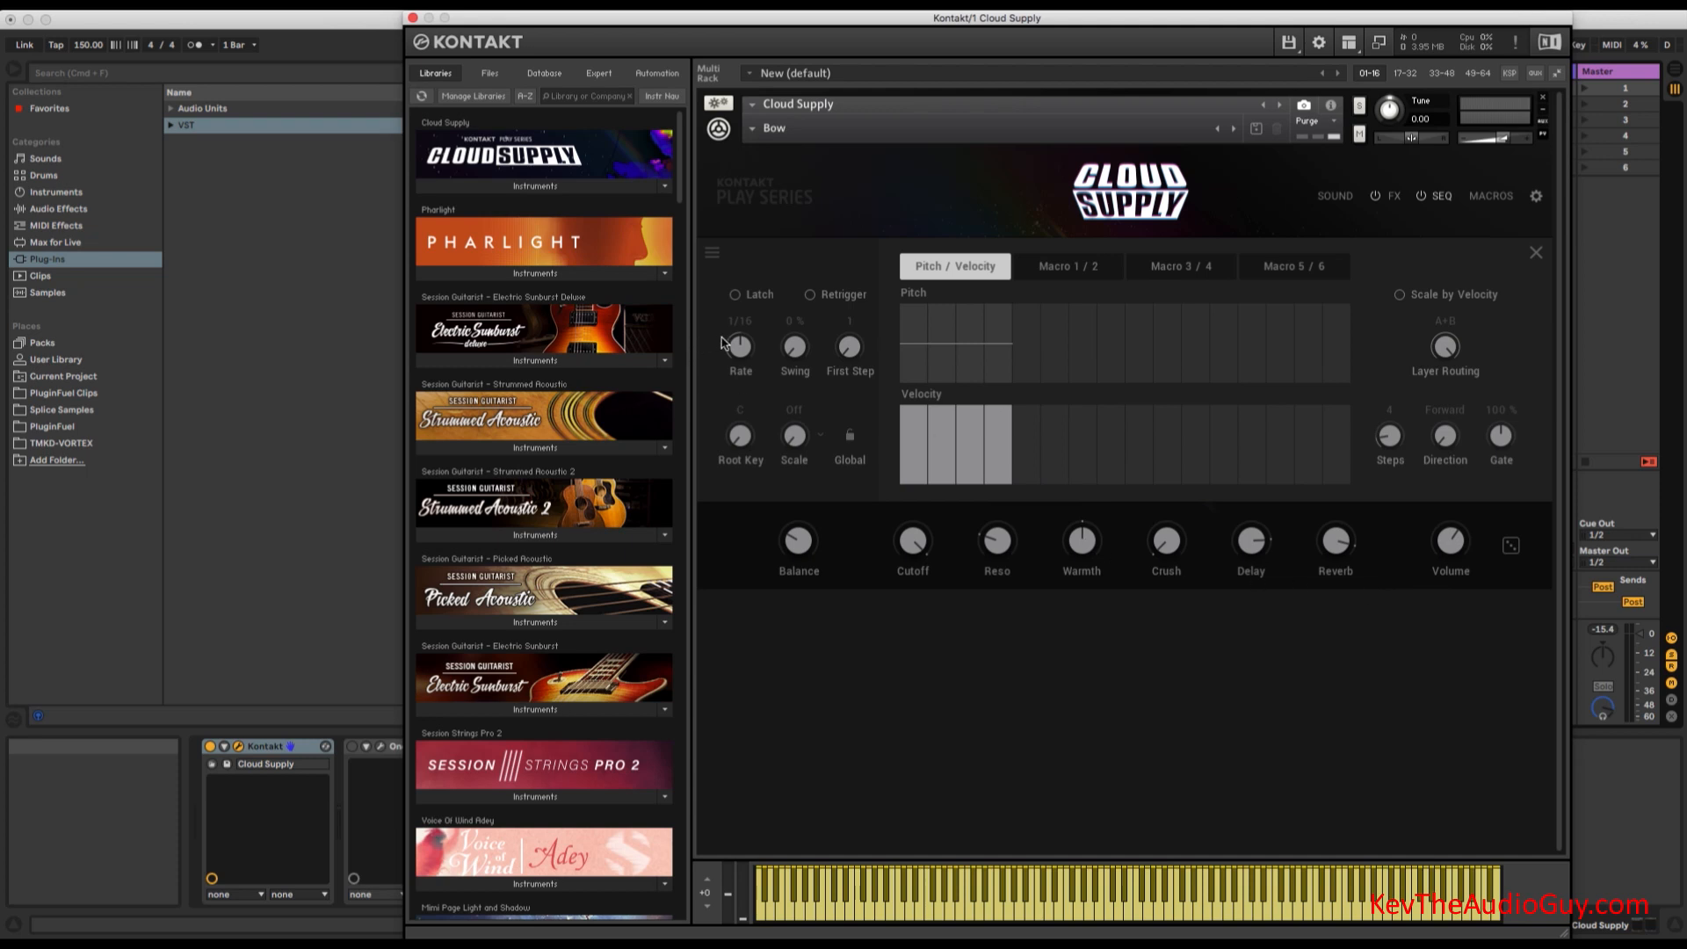
left_click_drag(736, 348, 730, 497)
Raise the pitch of sequencer steps two to four and lower the velocity of all four steps.
left_click(948, 343)
left_click_drag(949, 348, 995, 340)
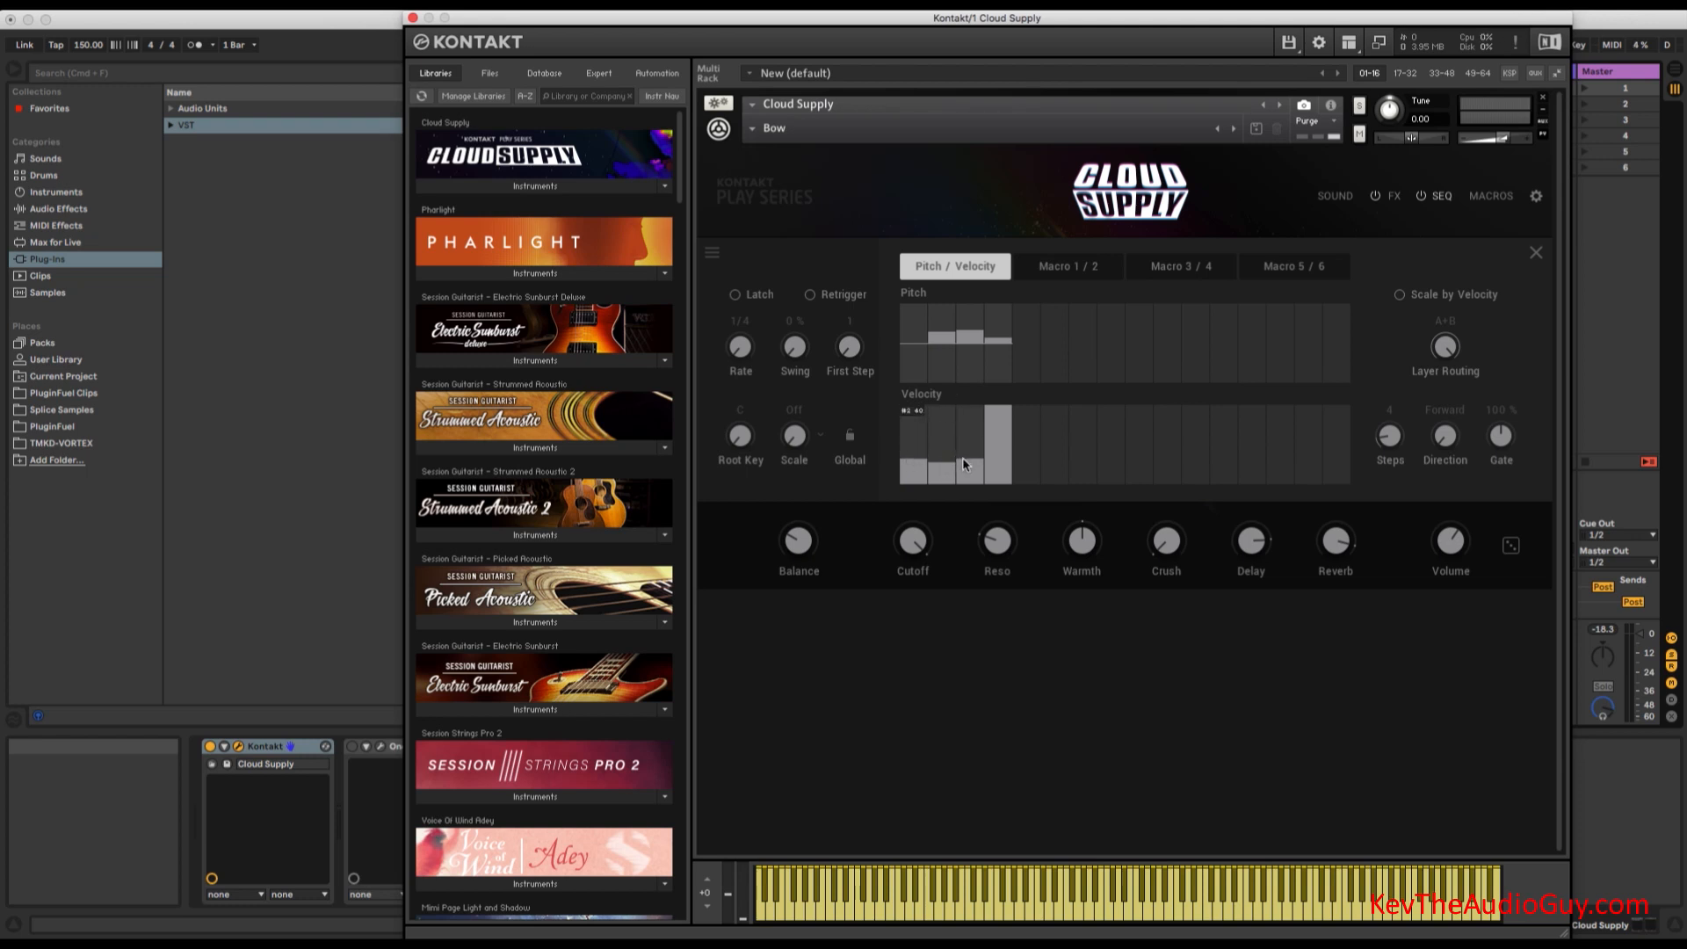
left_click_drag(997, 413, 998, 469)
Lower the Cutoff macro and give it a 4-step sequence with an increased modulation amount, raising steps two and four.
left_click(1064, 269)
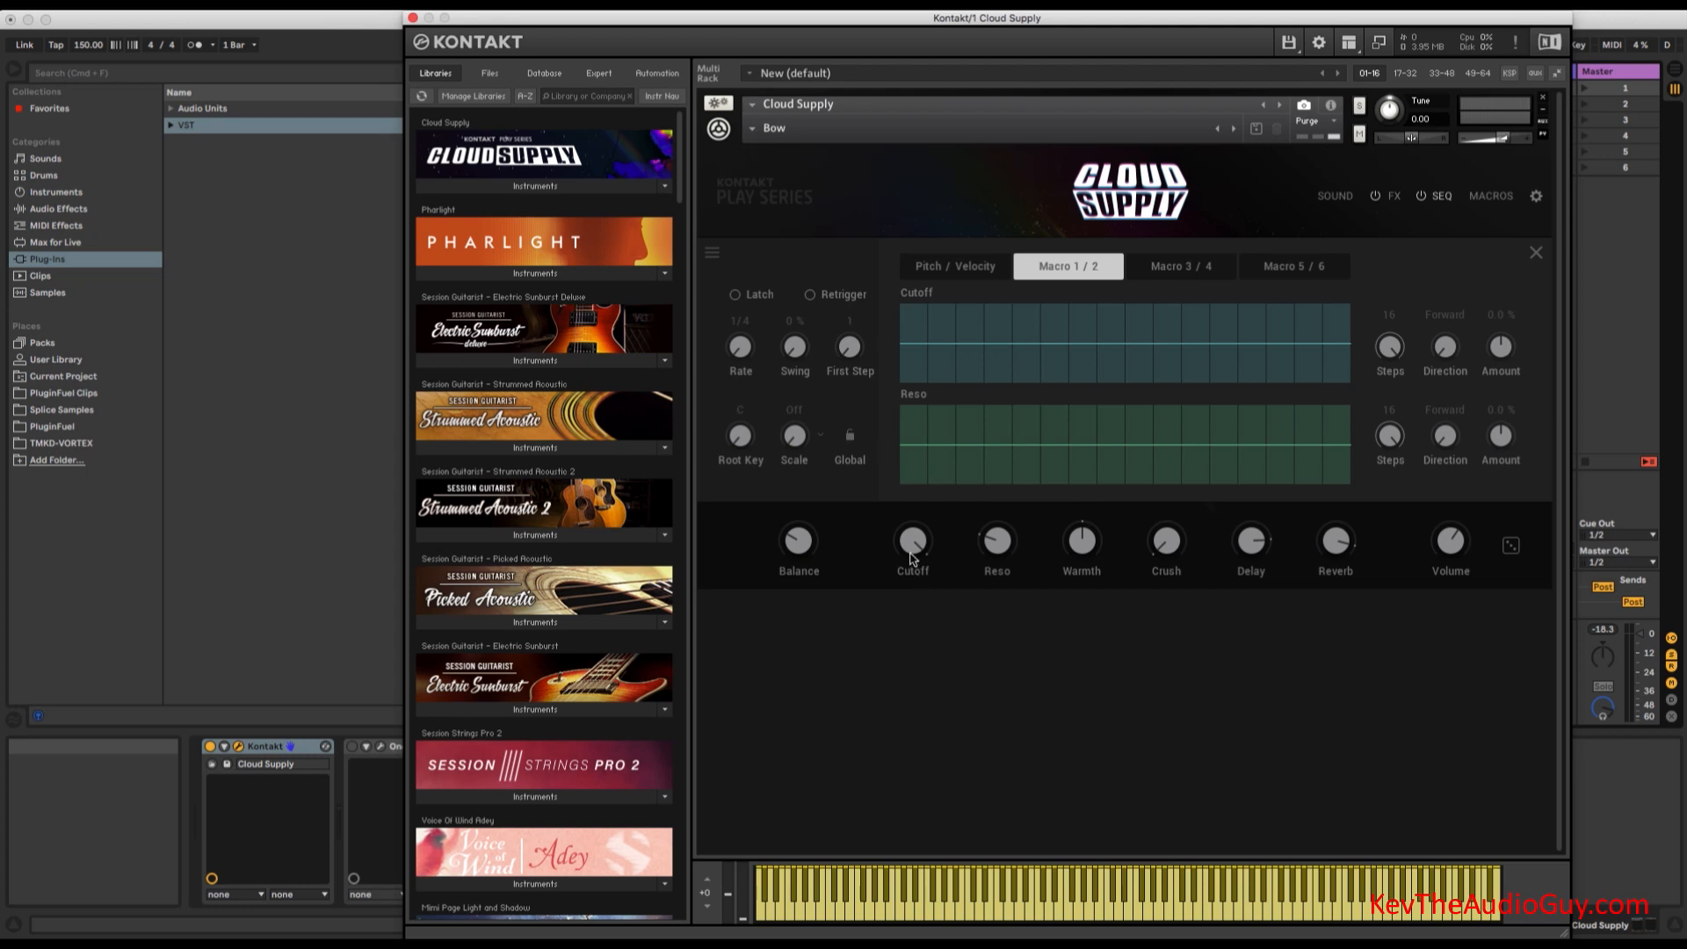
left_click_drag(902, 542, 872, 597)
left_click_drag(1494, 350, 1490, 334)
left_click_drag(1391, 346, 1373, 504)
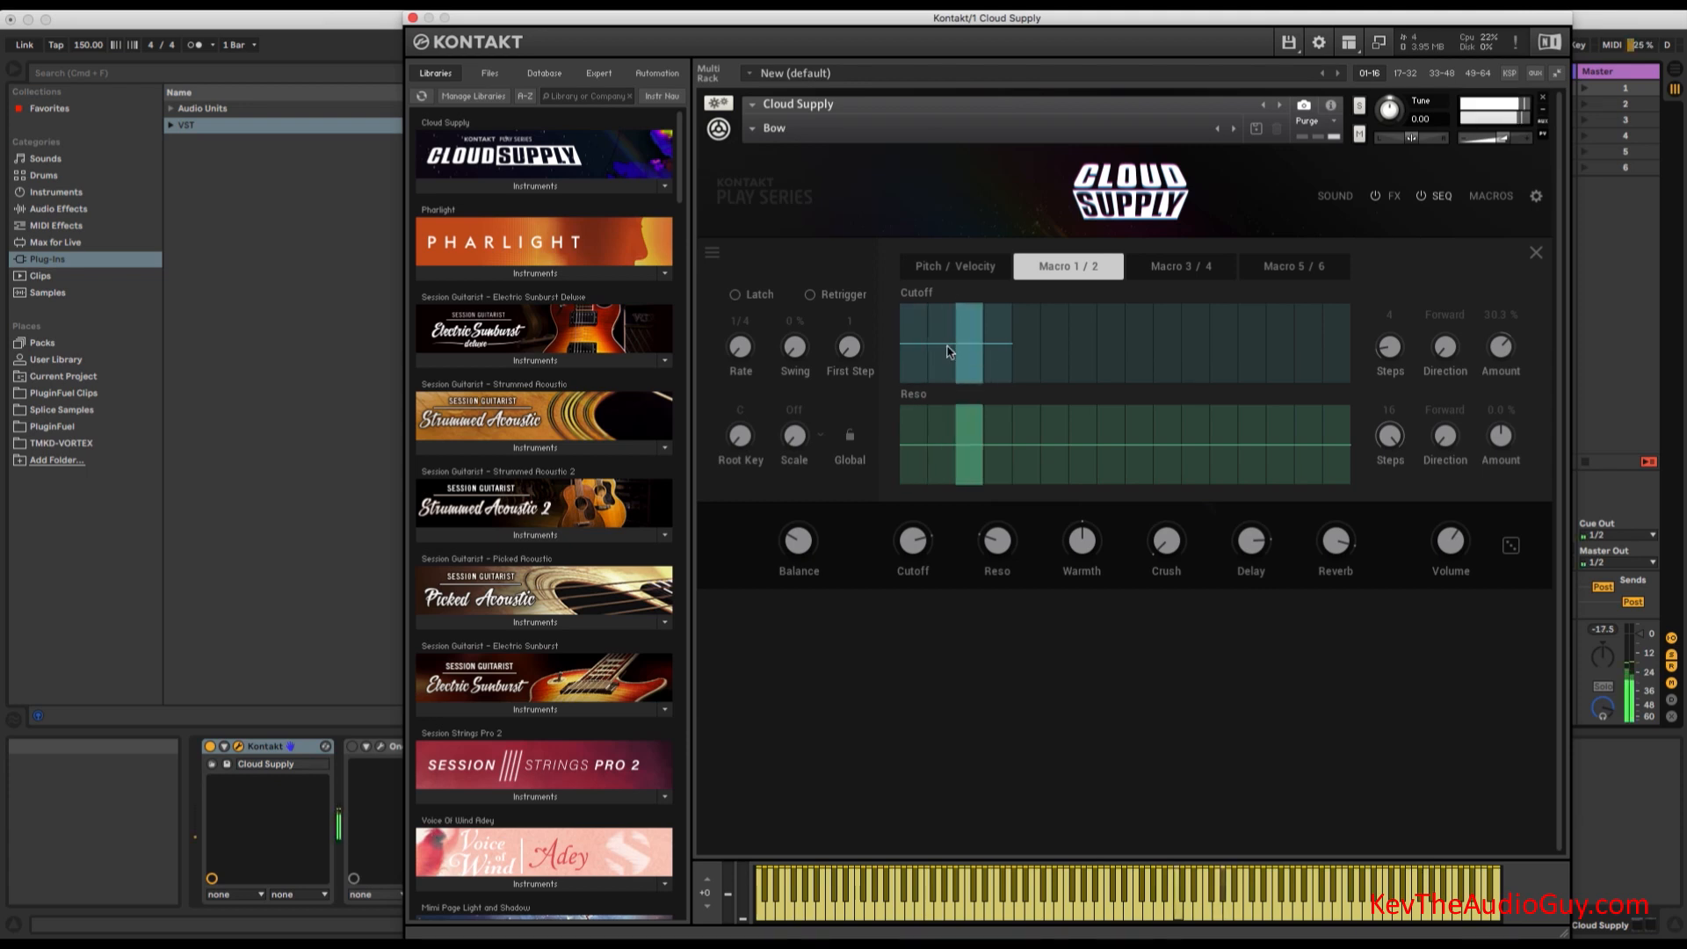
left_click_drag(948, 349, 940, 324)
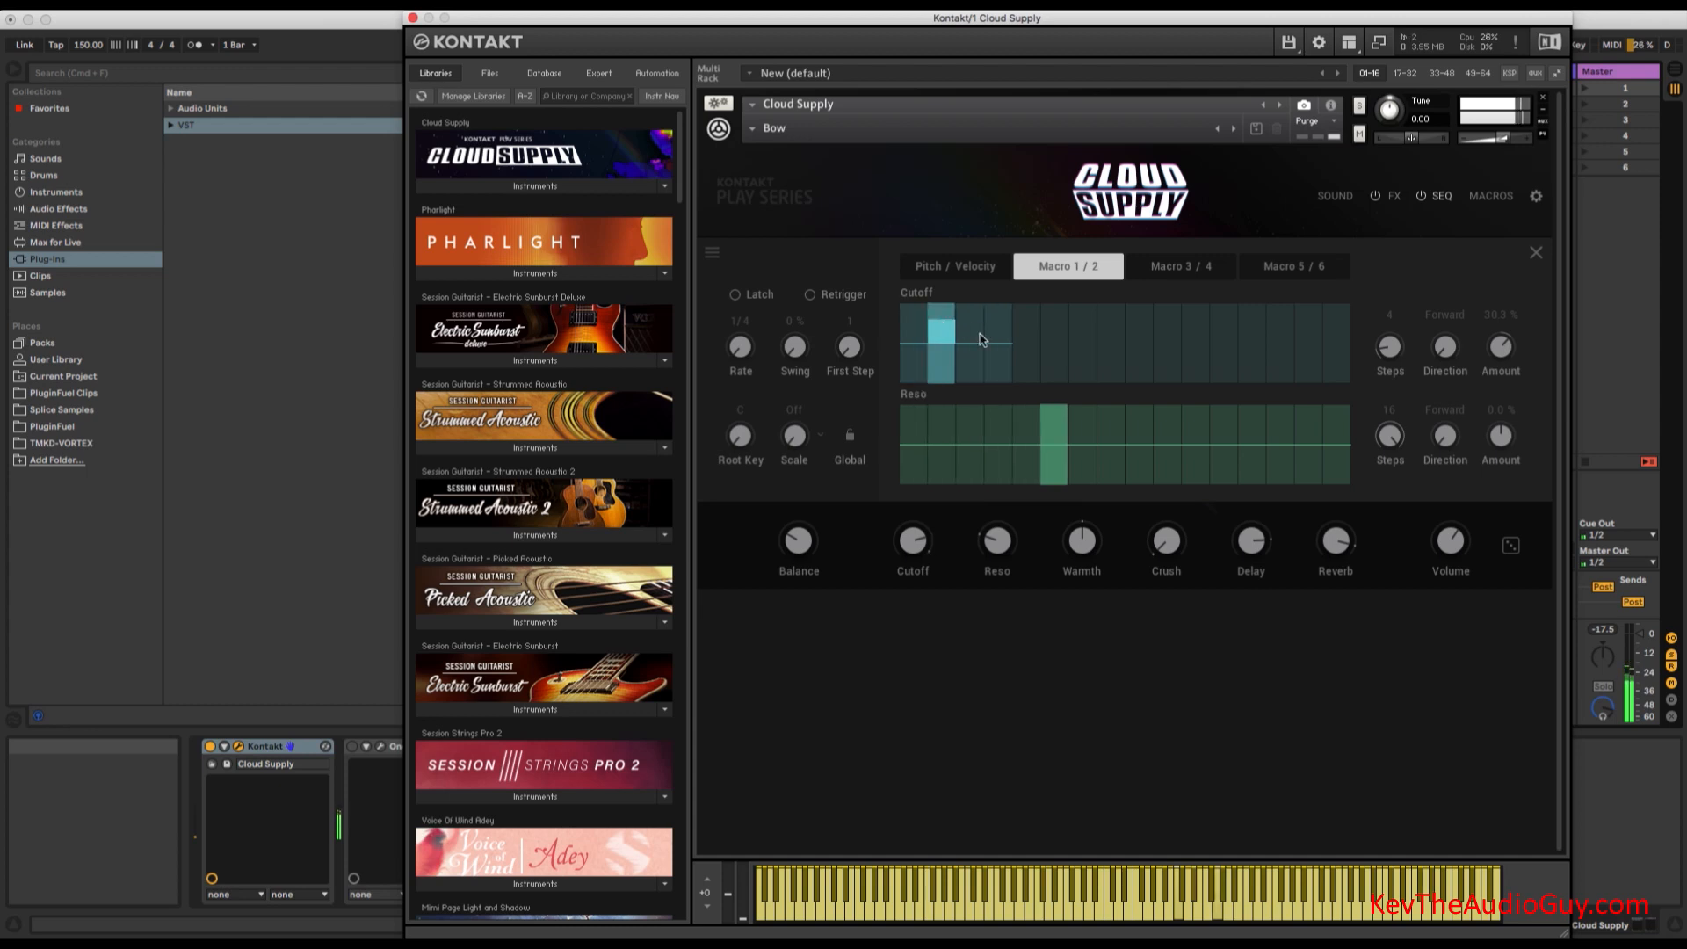
left_click_drag(999, 349, 995, 326)
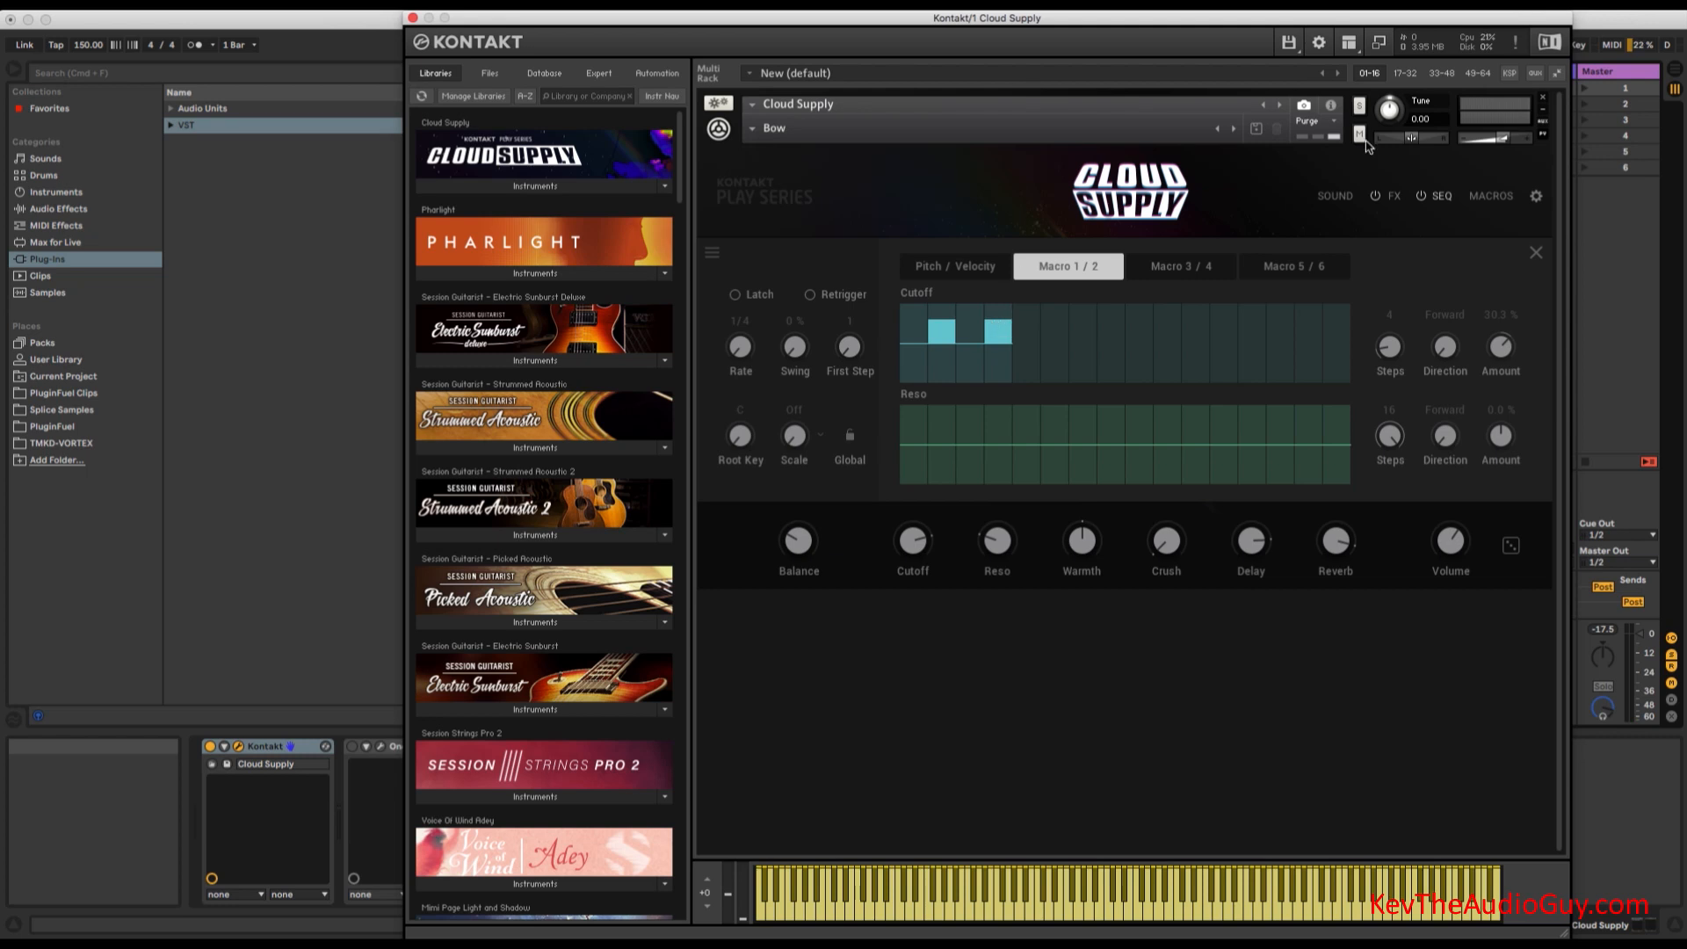
Lengthen the amp envelope attack of layer A and close the Kontakt window.
left_click(1334, 195)
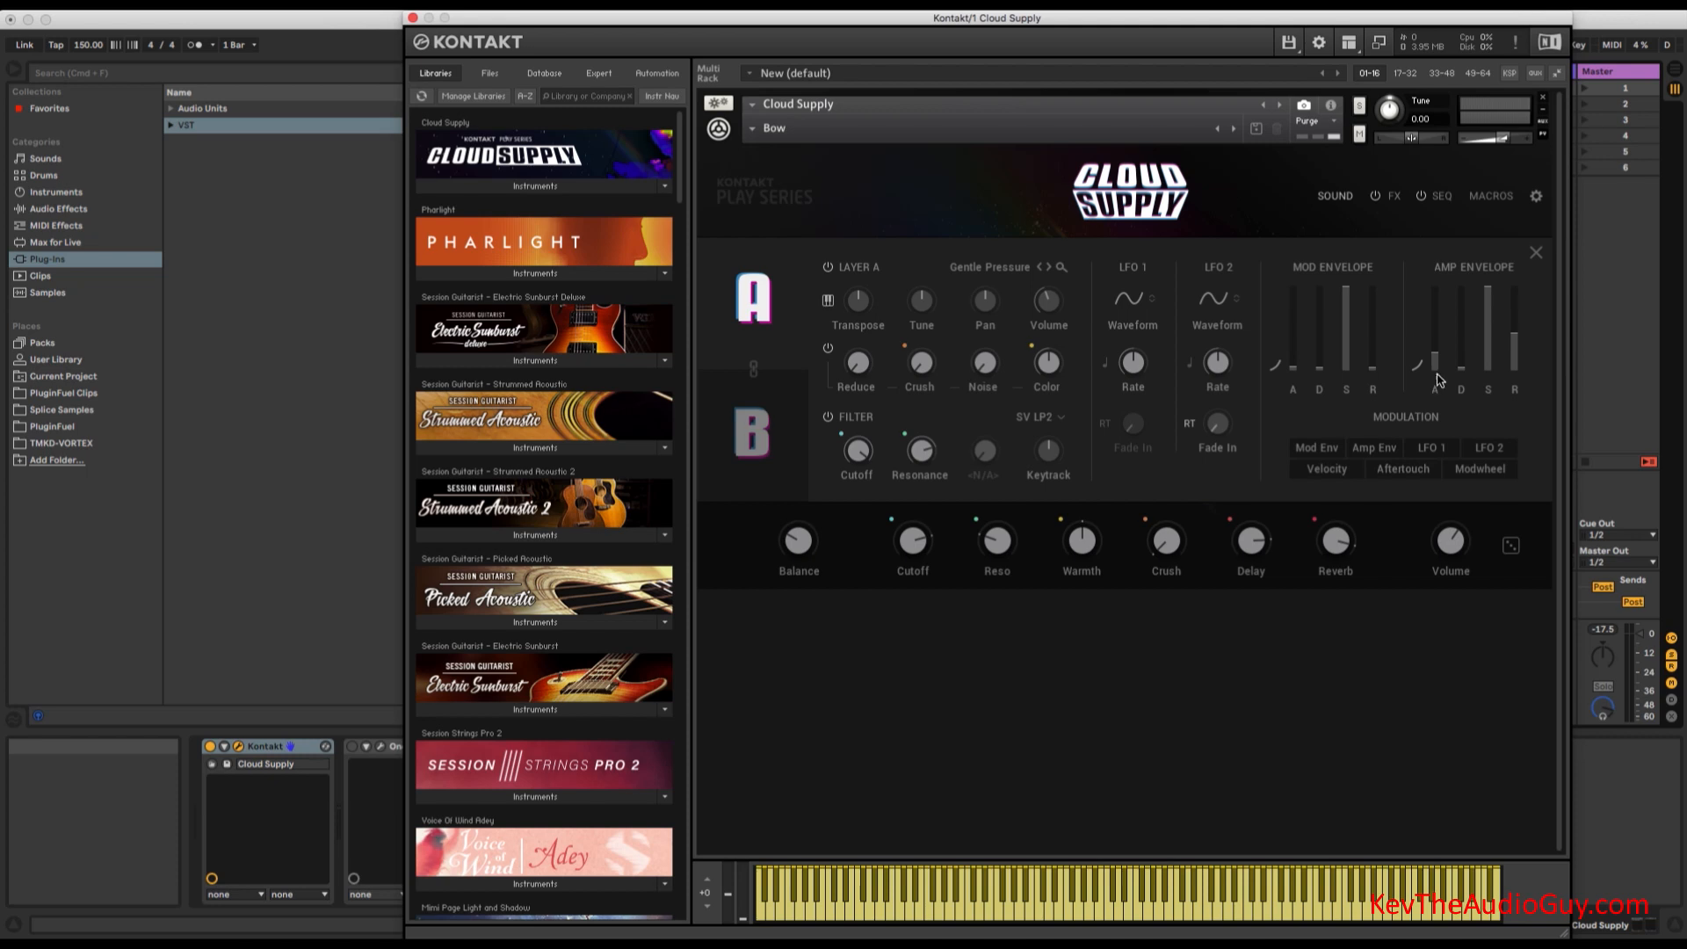
left_click_drag(1435, 376, 1426, 338)
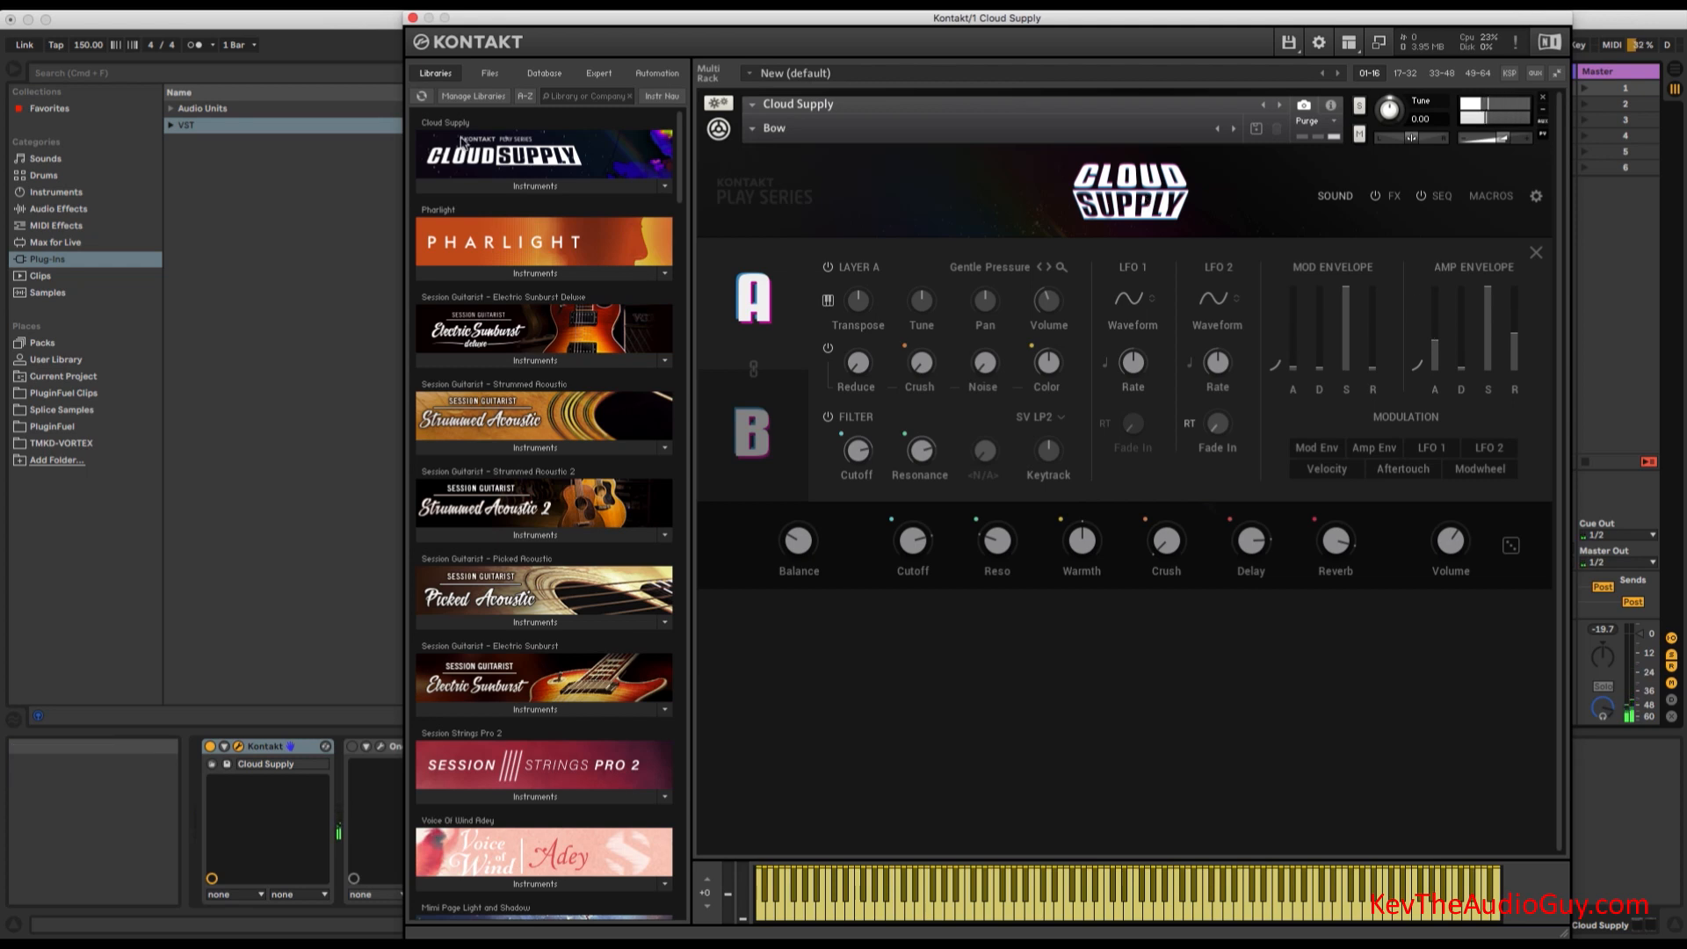
left_click(413, 19)
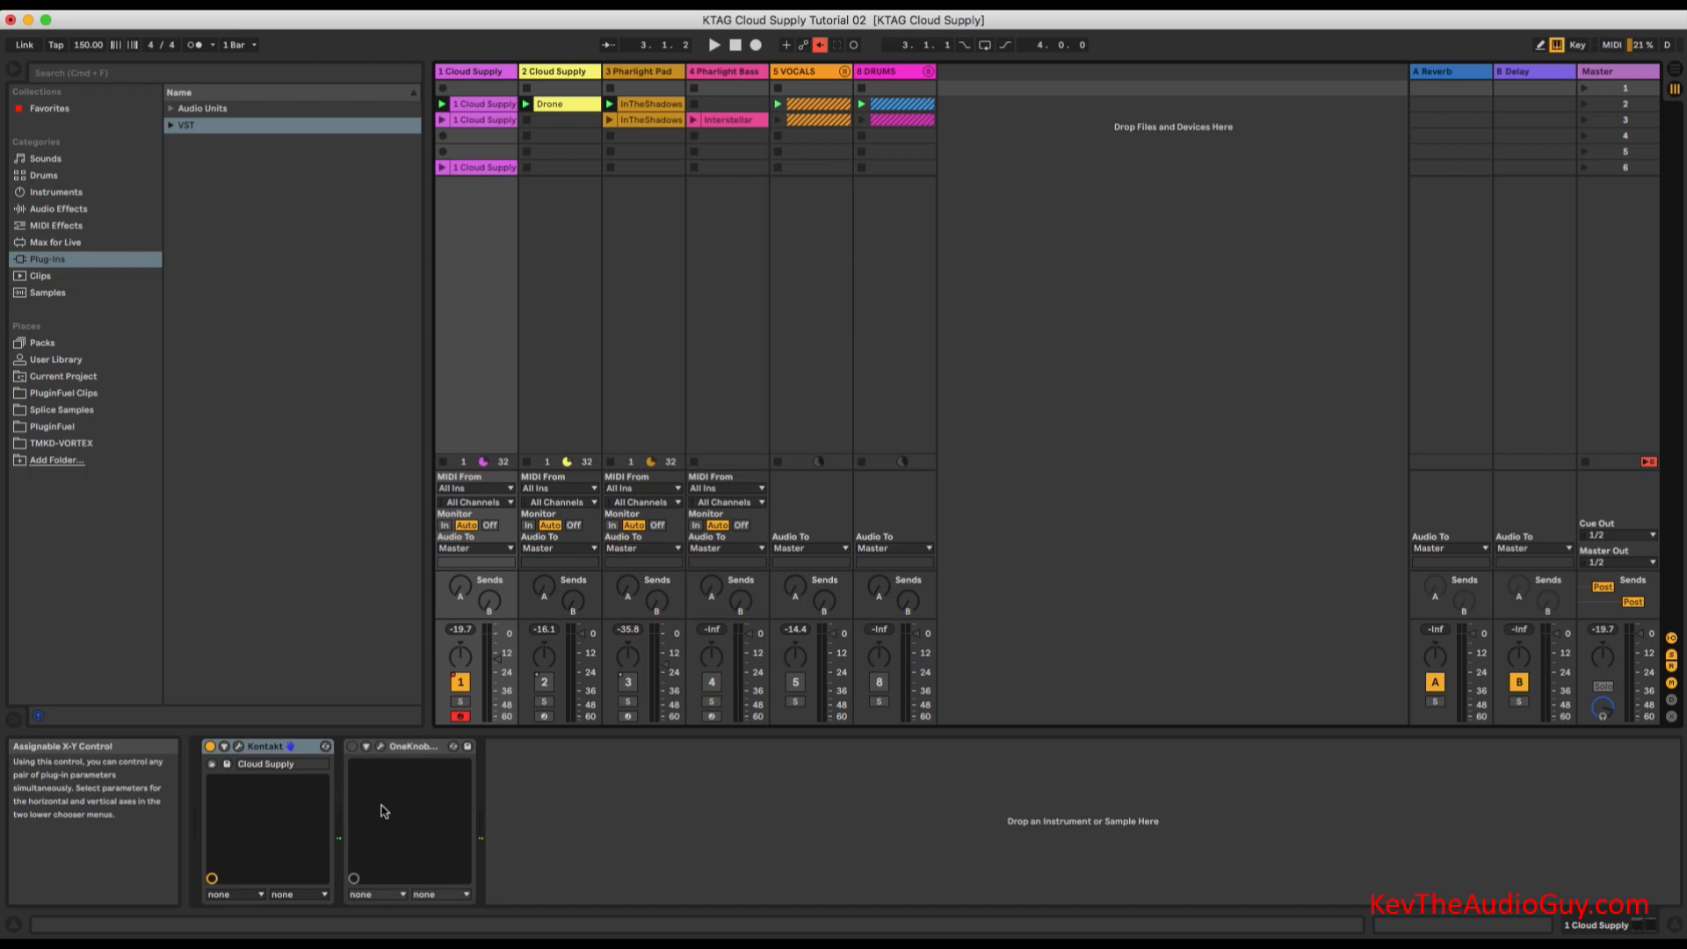
Turn on the OneKnob Pumper effect and set its rate to 1/2 and its offset to 180.
left_click(353, 747)
left_click(381, 747)
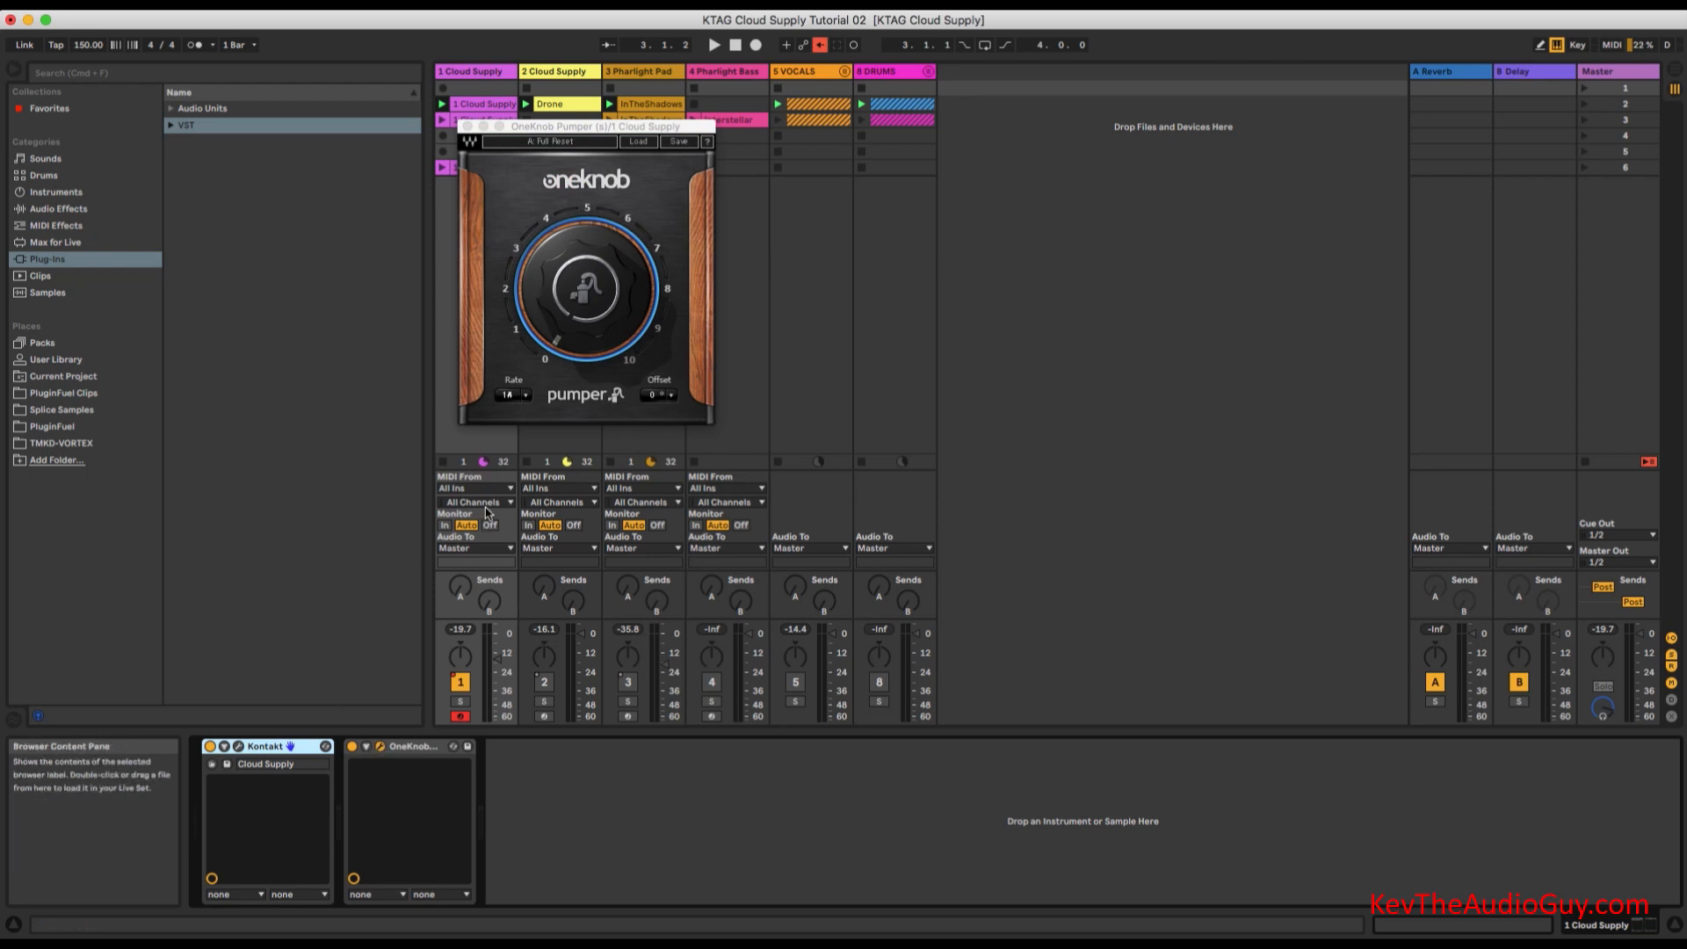
left_click(527, 397)
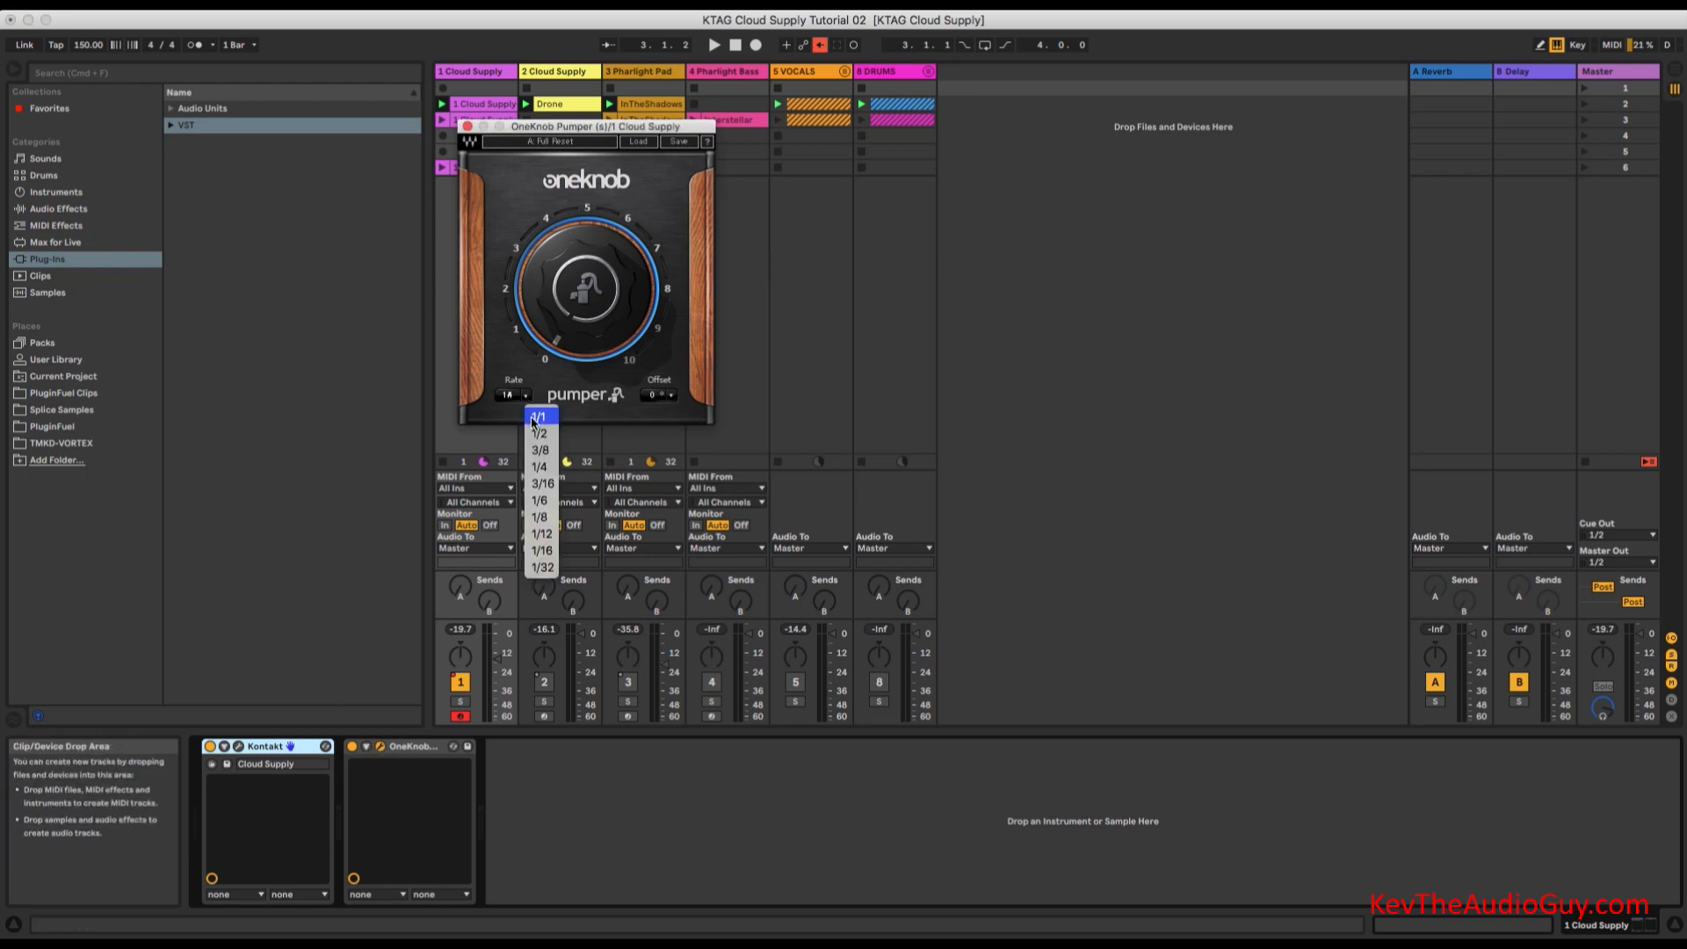
left_click(536, 439)
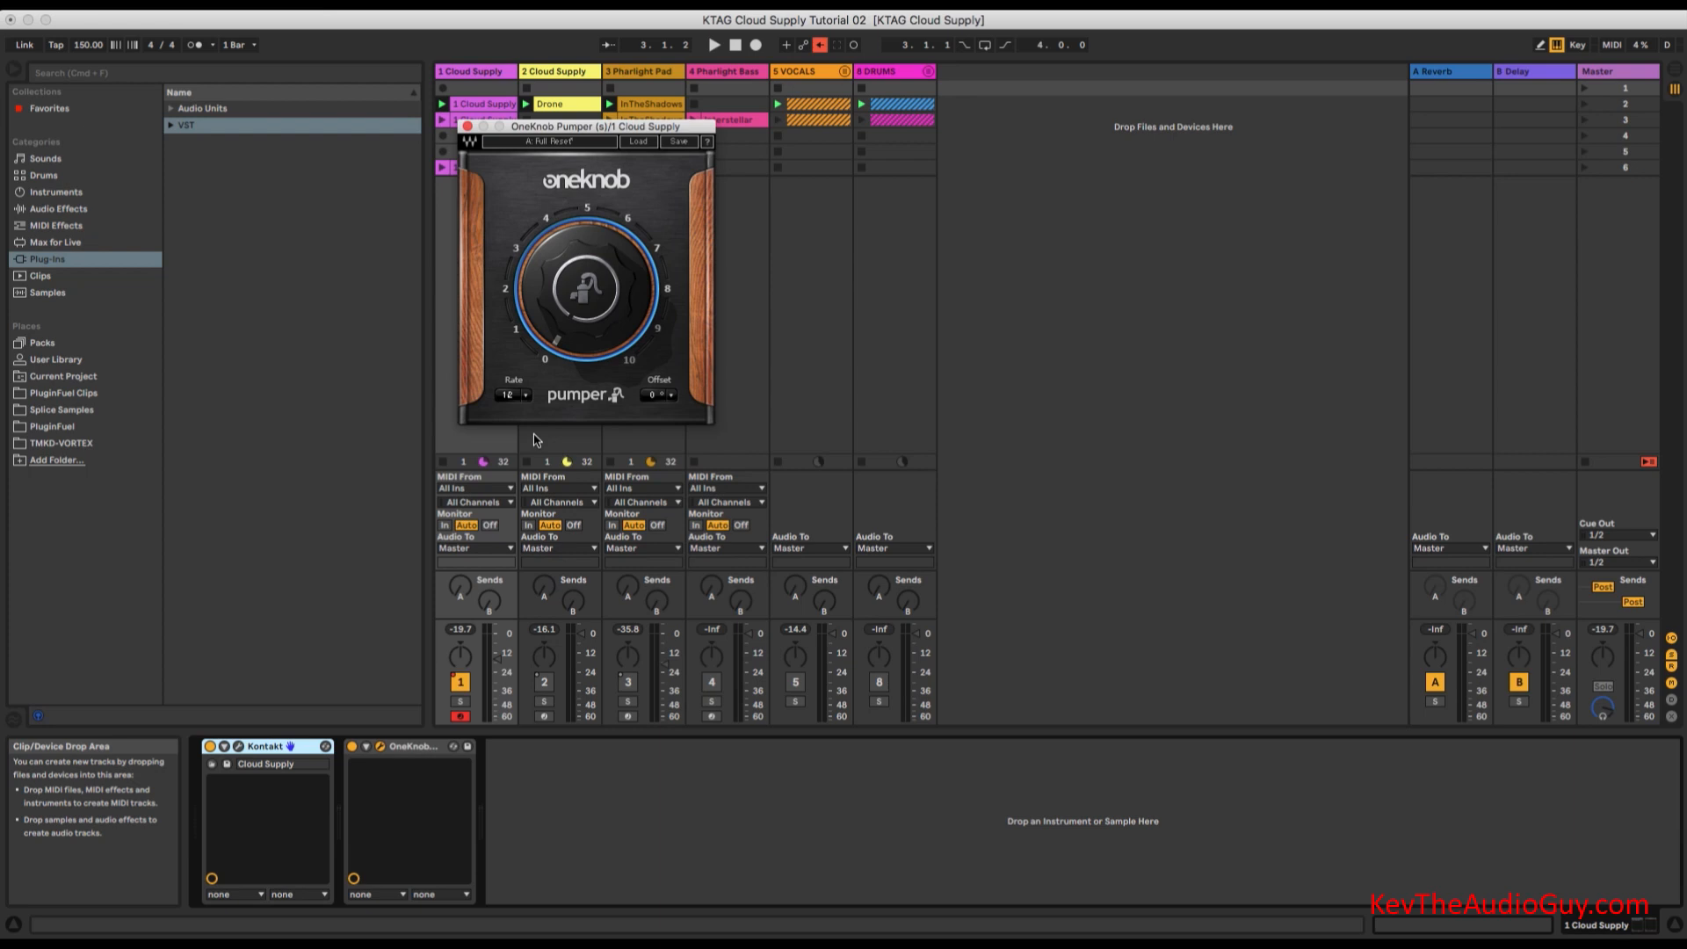
left_click(672, 395)
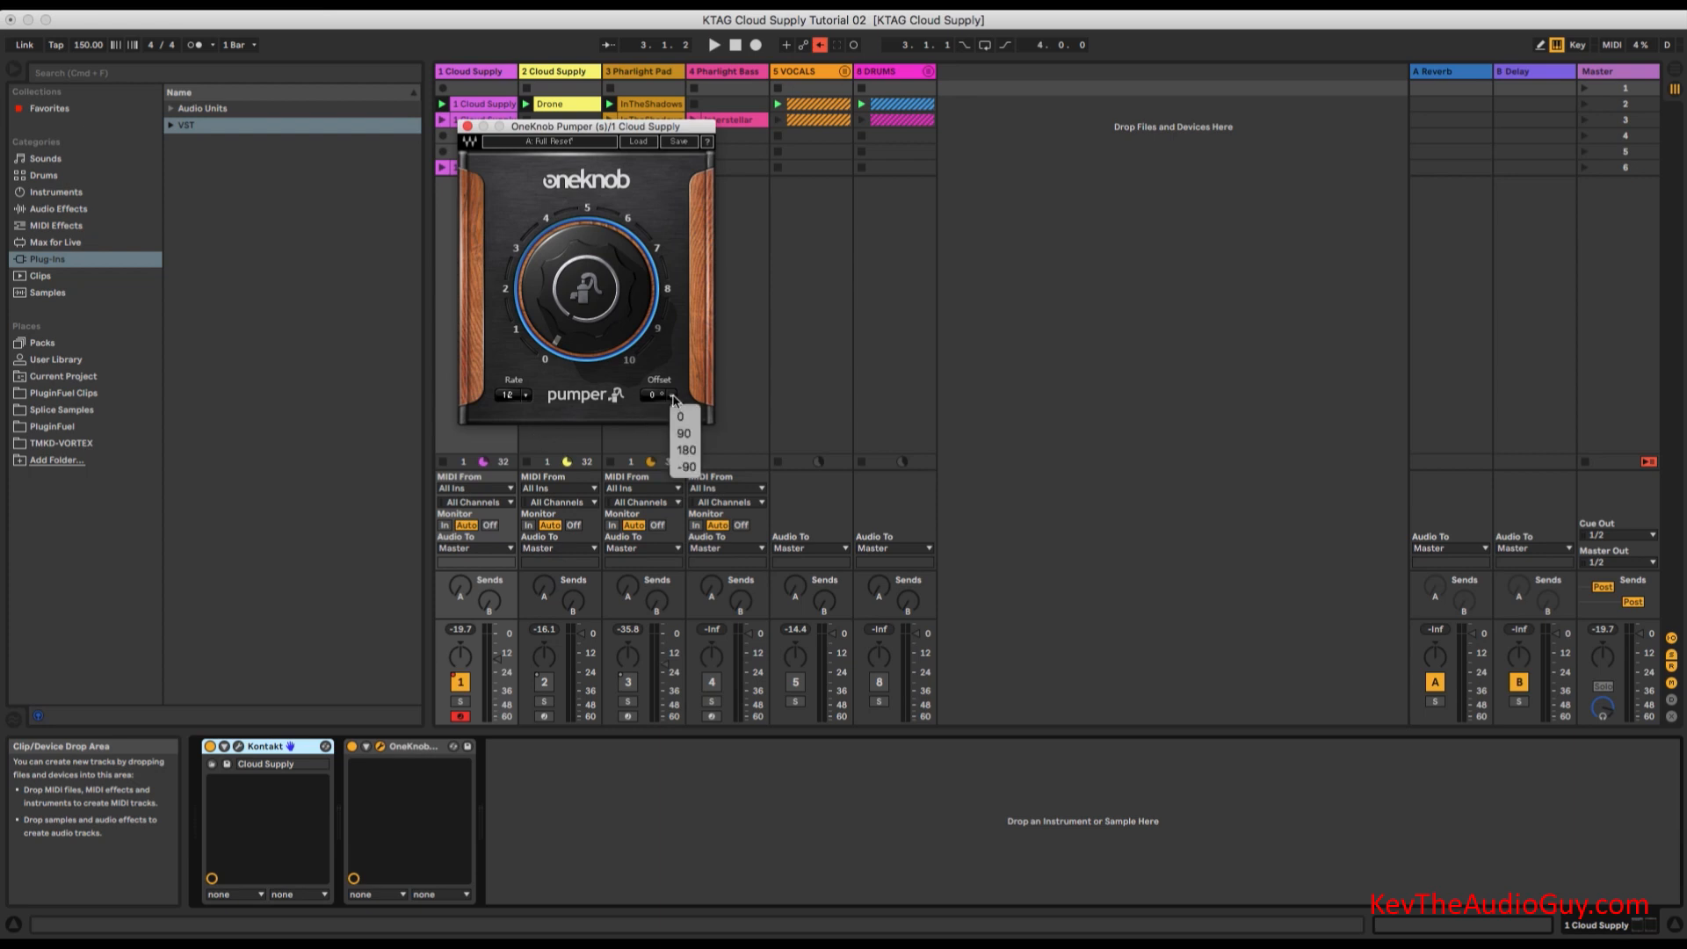
left_click(686, 449)
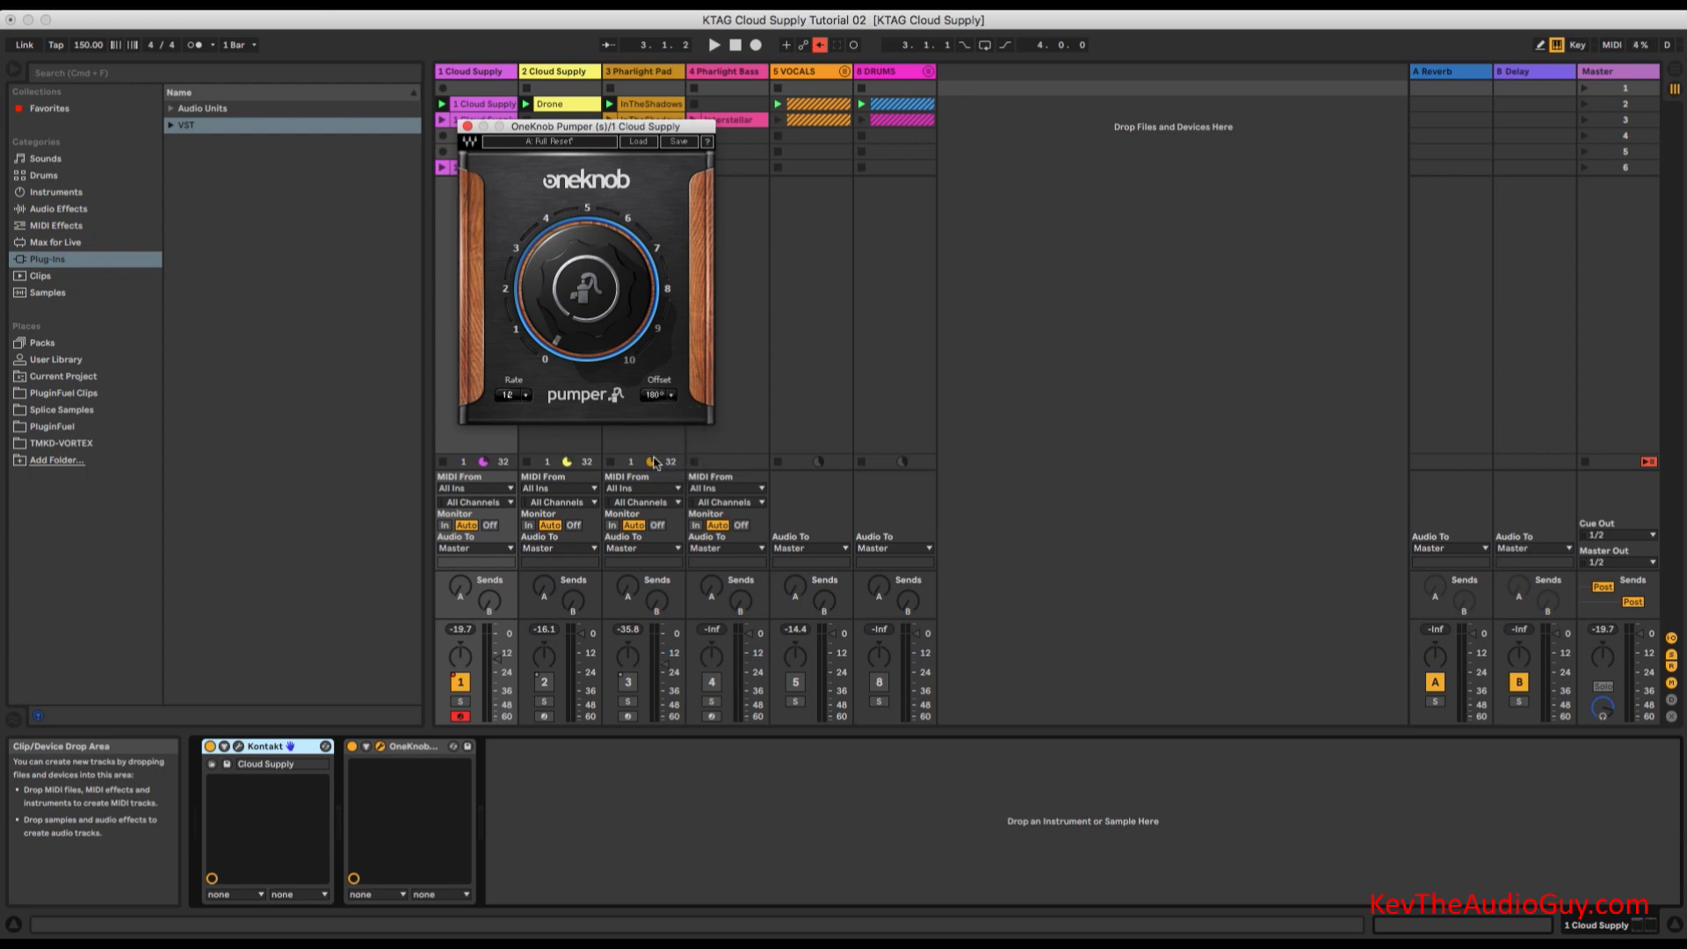
Raise the Pumper amount to 10.0 and start playback to hear the pumping effect.
mouse_move(594, 324)
left_click_drag(593, 324, 594, 237)
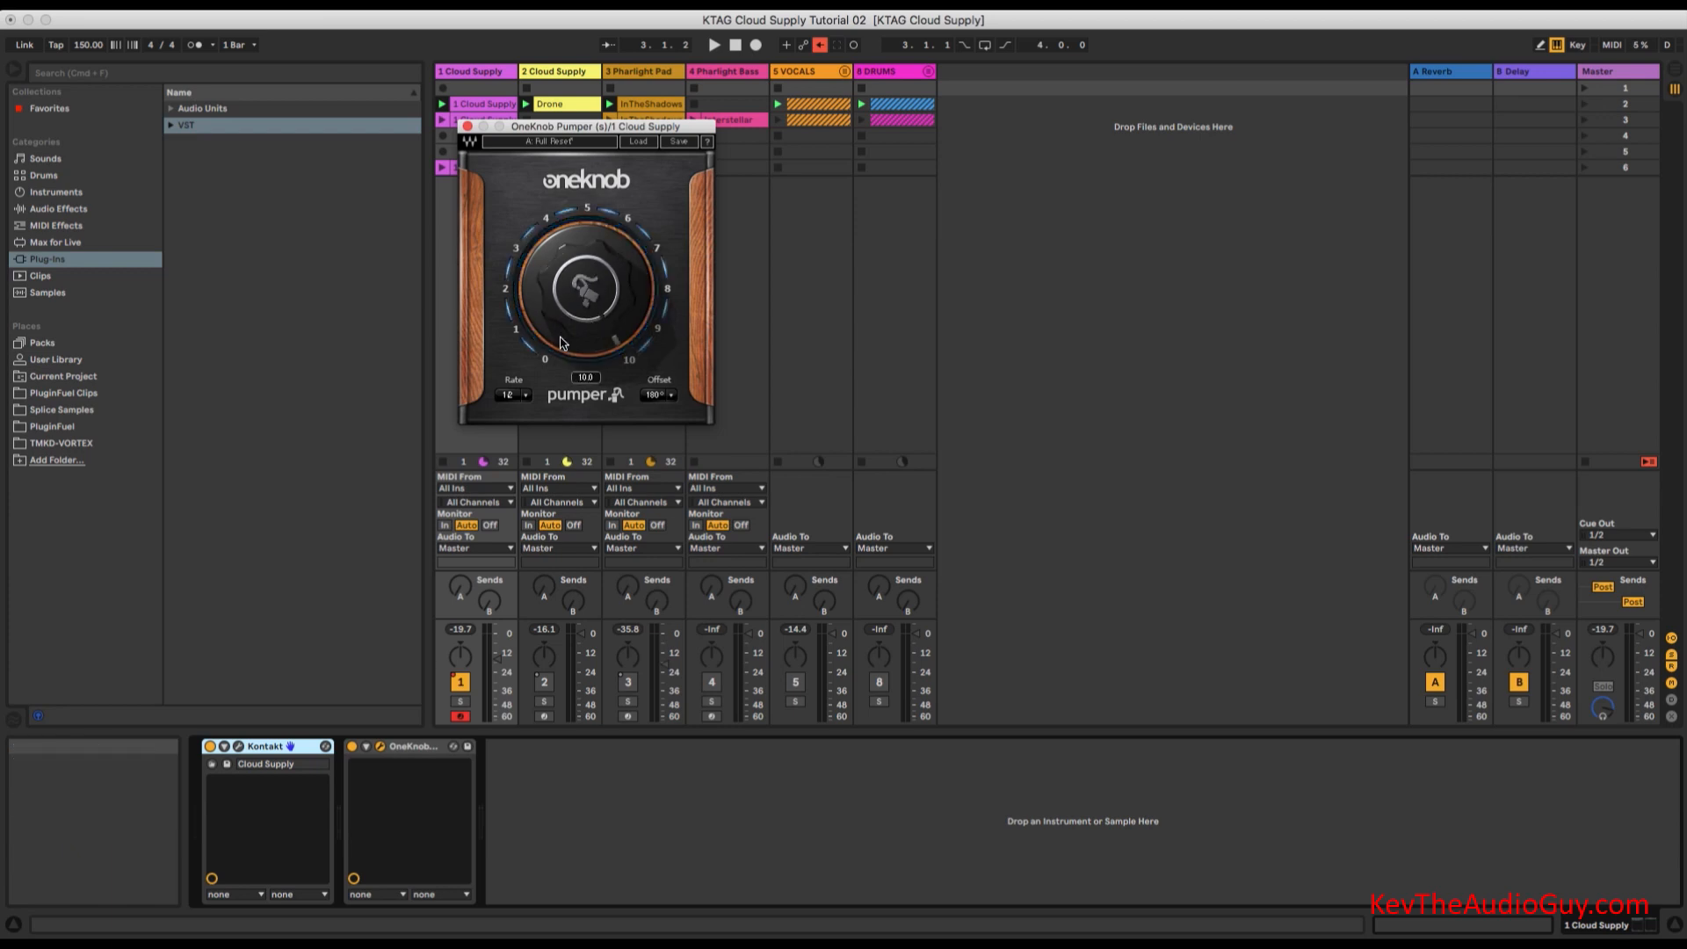
key("space")
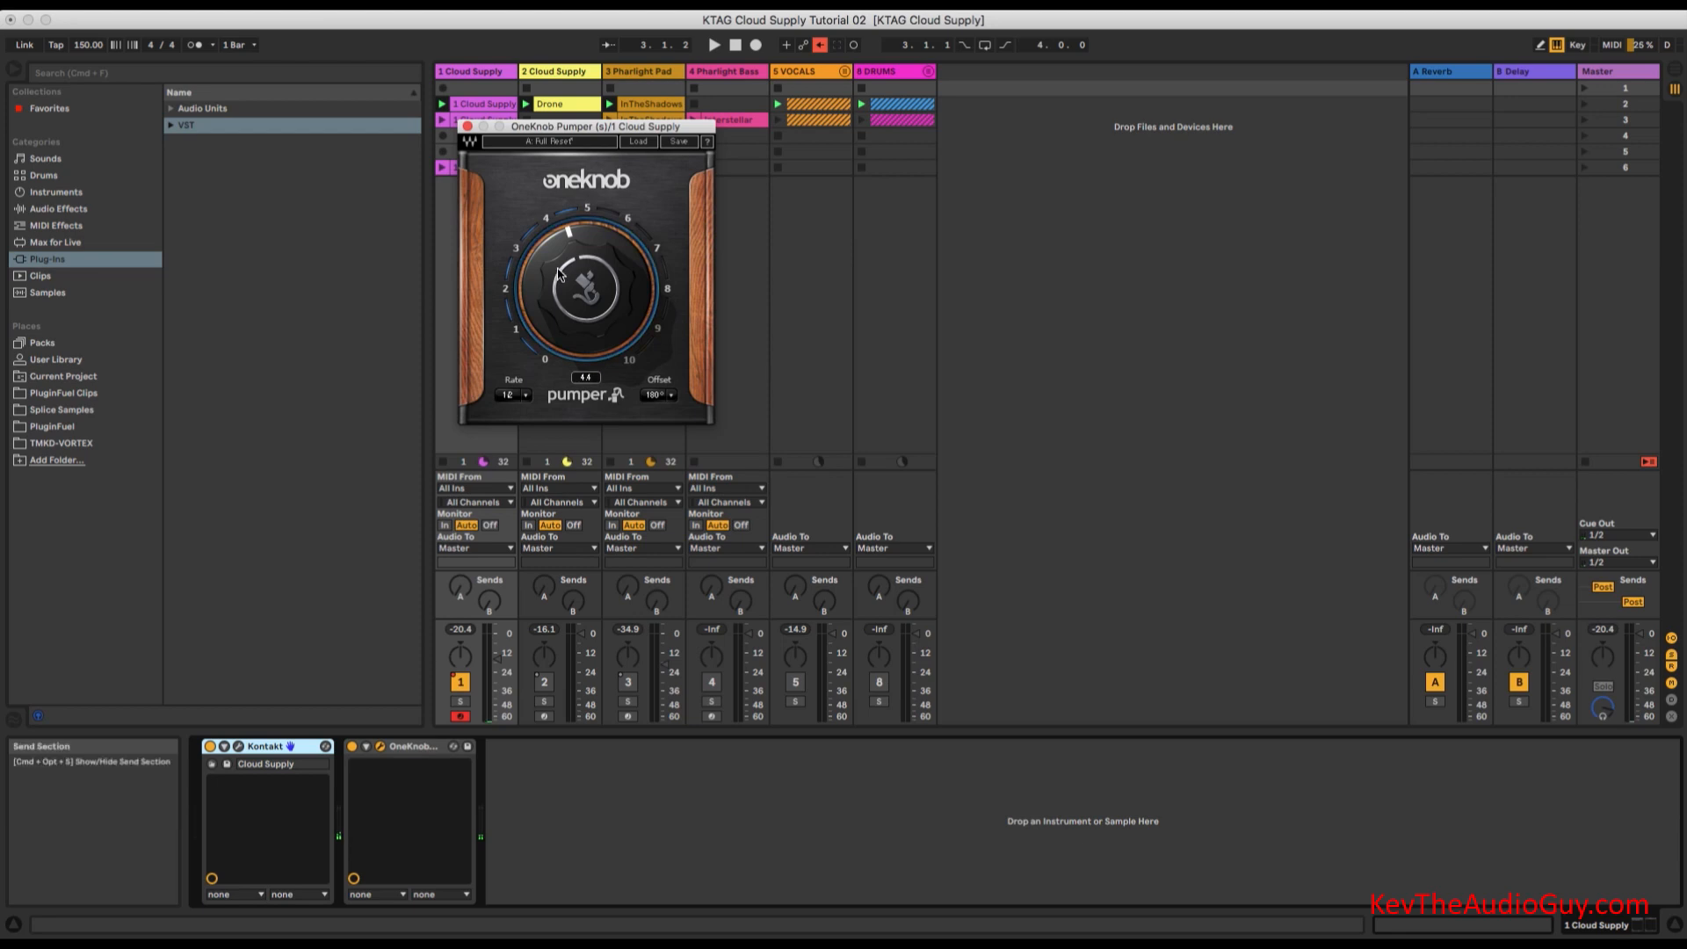
Stop playback, close the Pumper window and activate the second Cloud Supply track.
key("space")
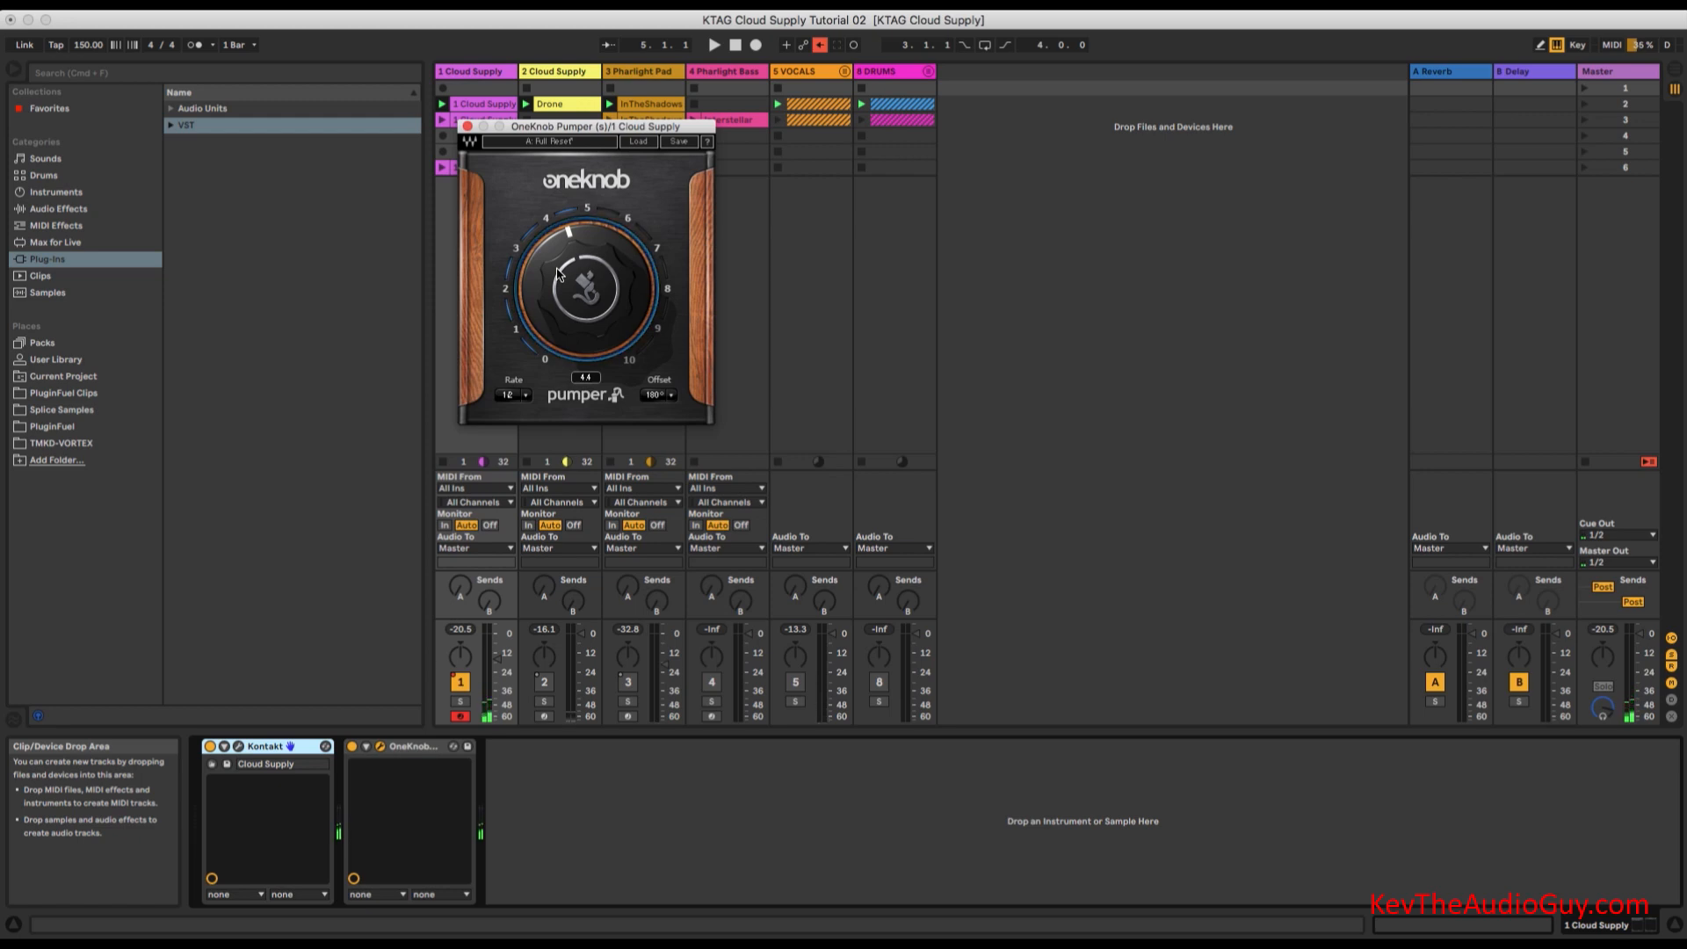
left_click(466, 127)
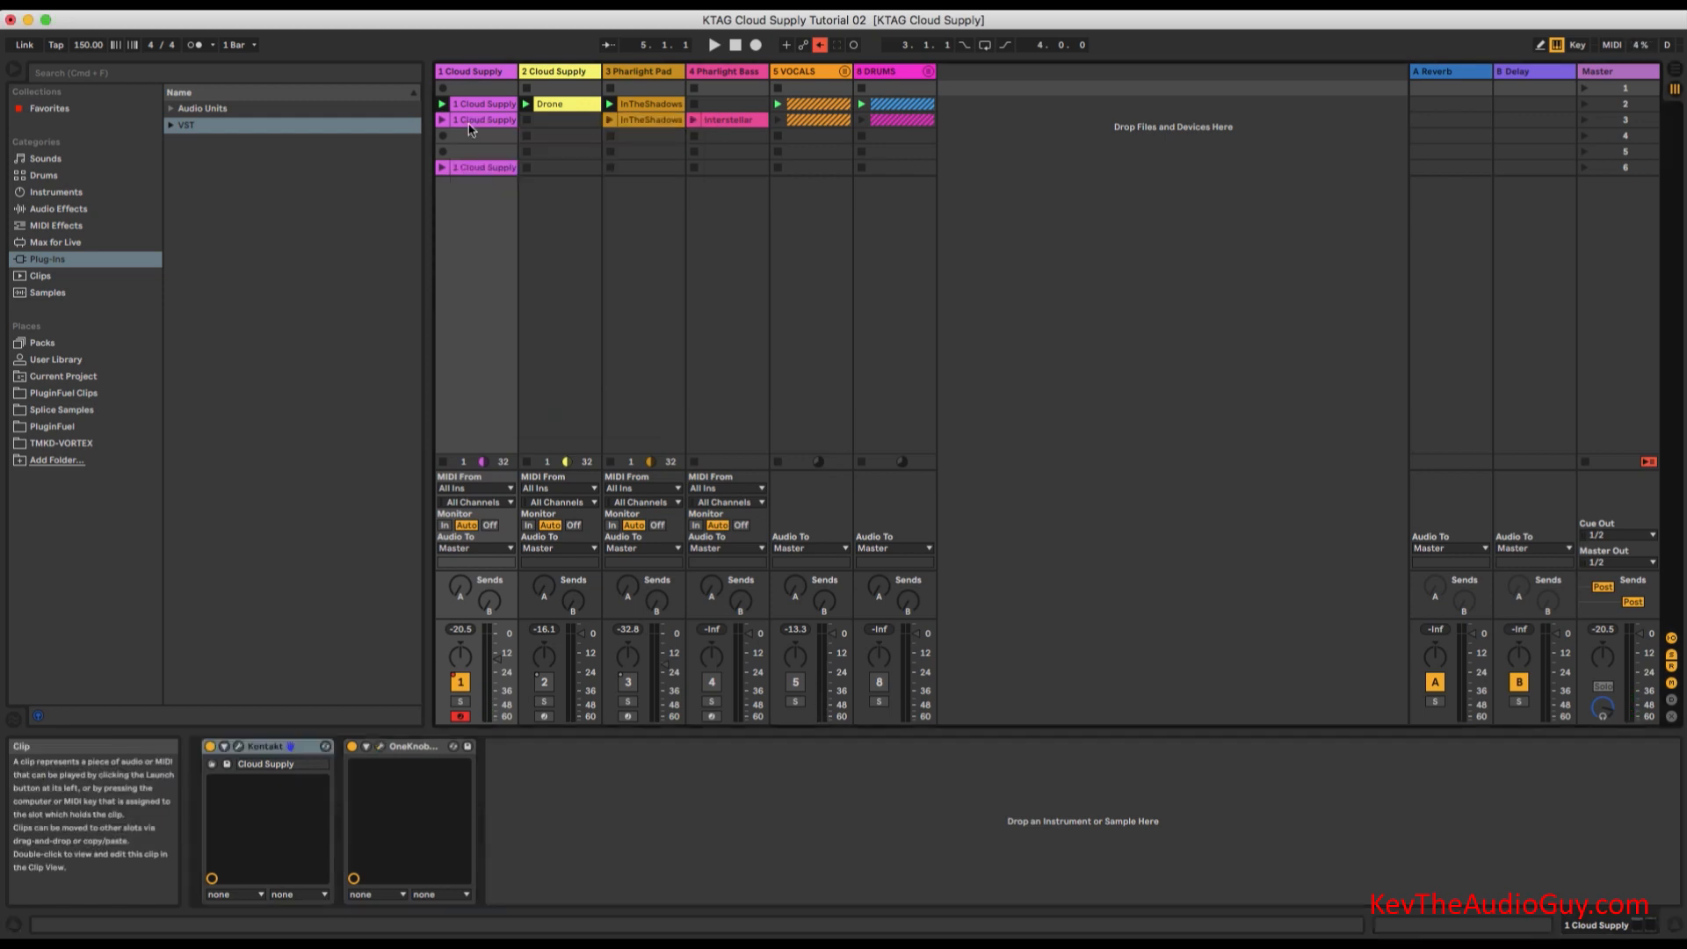
left_click(547, 267)
left_click(544, 682)
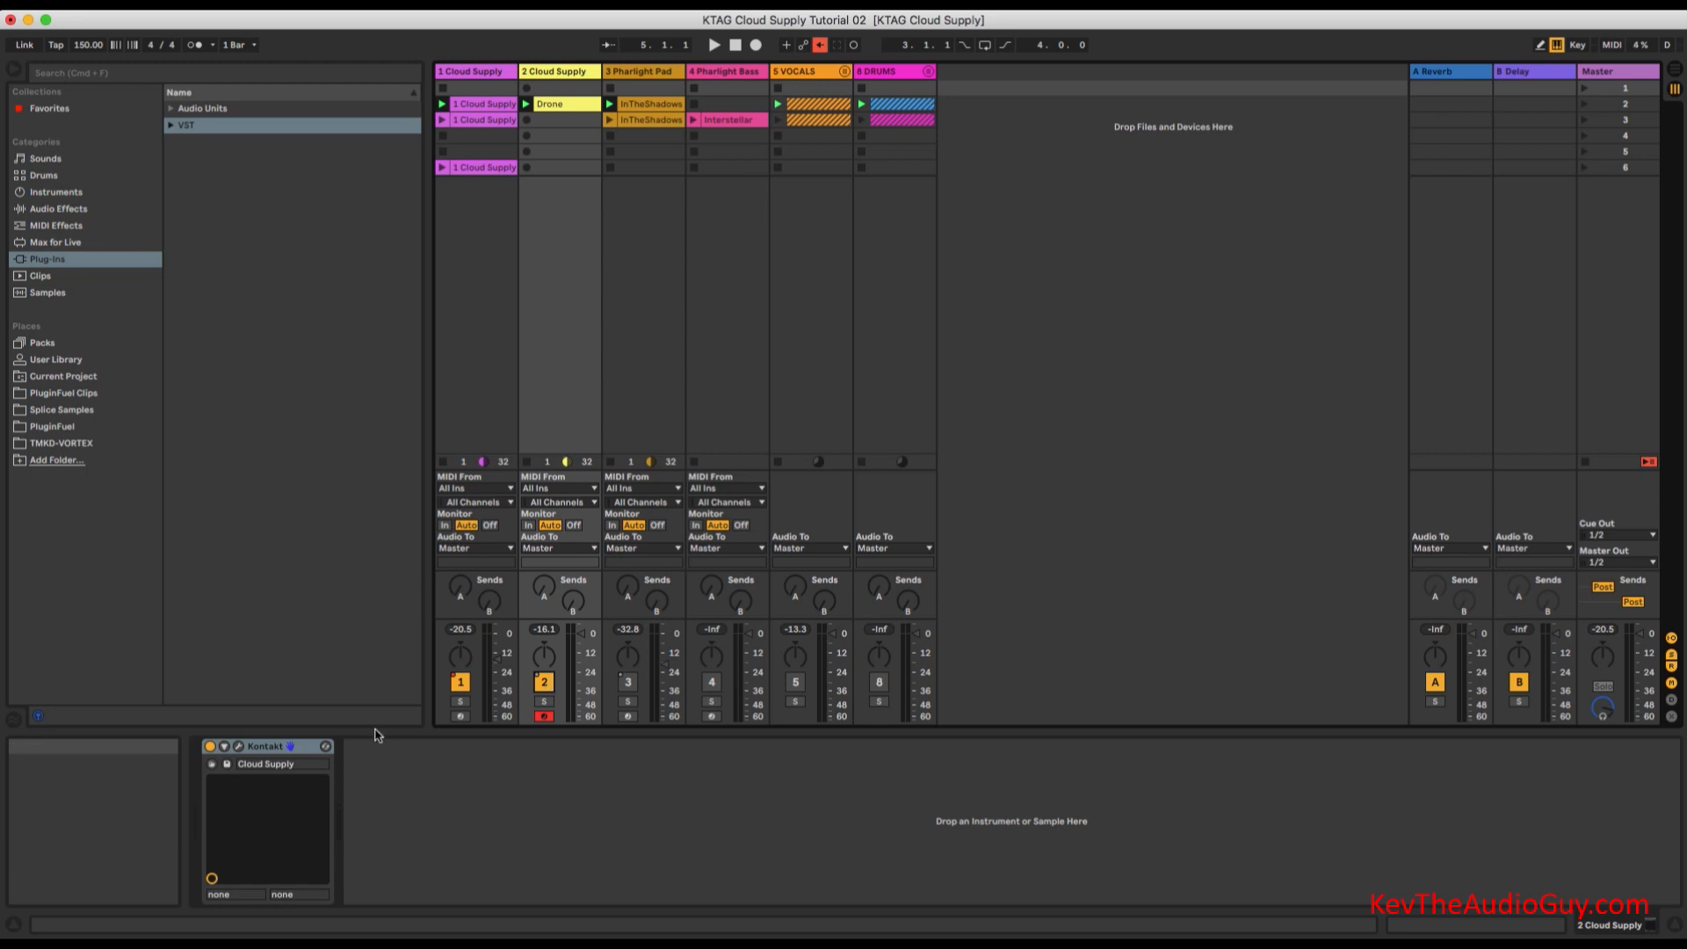
Load the factory preset Cloud Supply - INIT in the second track's Kontakt, close its window and listen to the layered tracks.
left_click(240, 746)
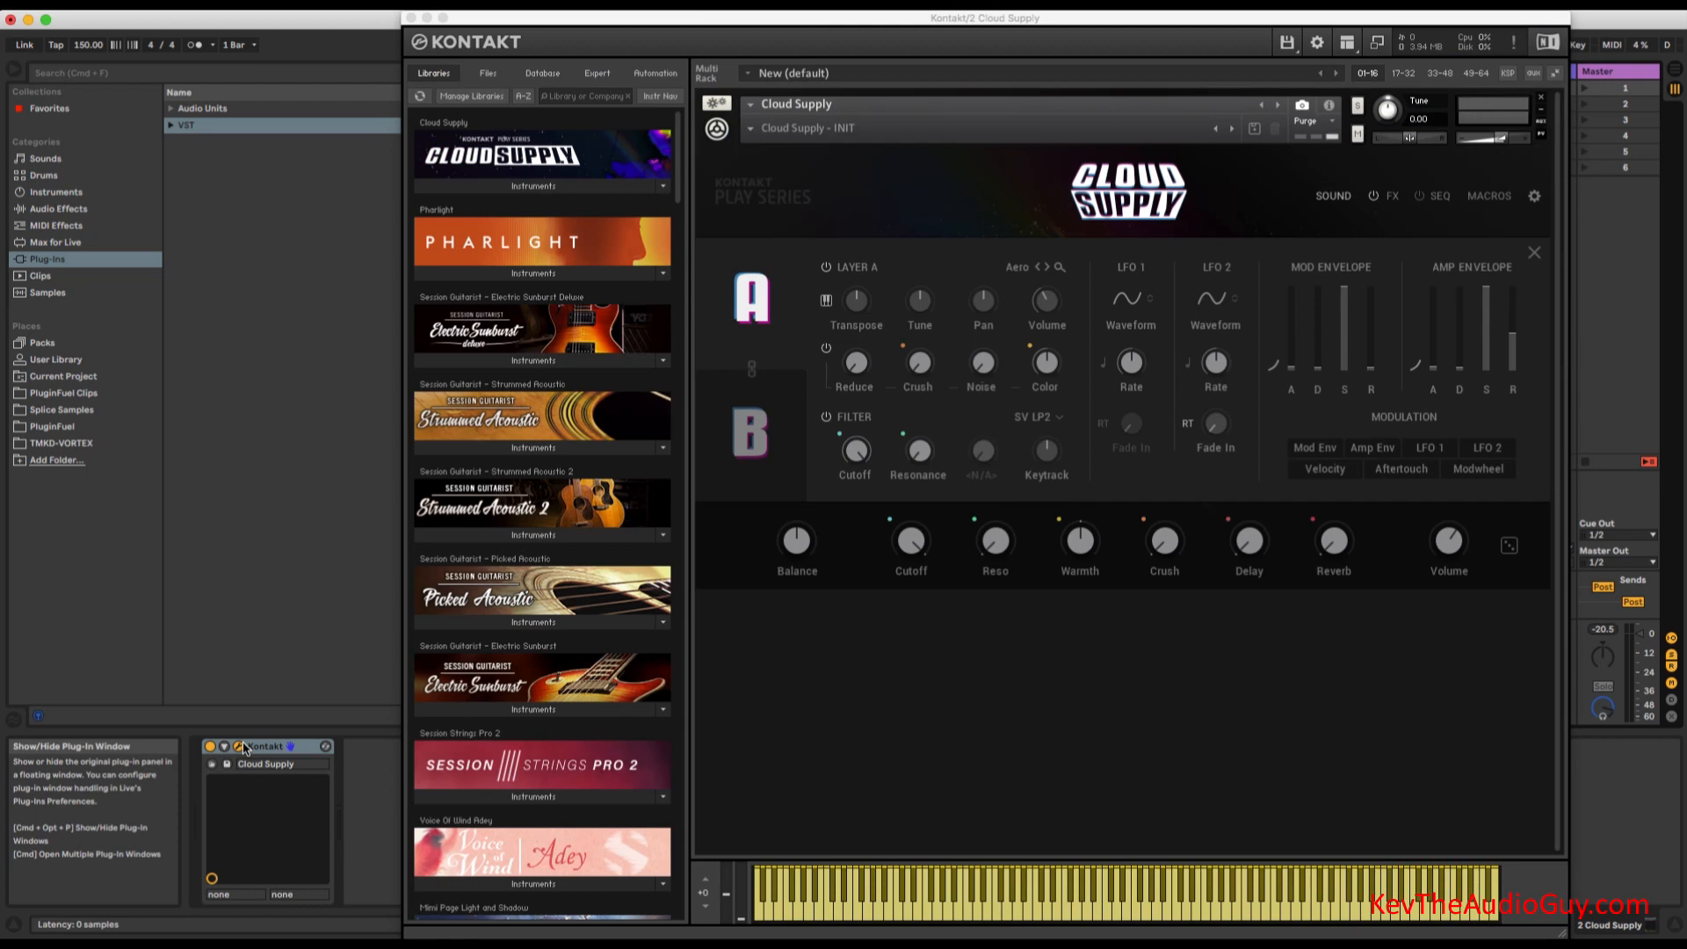
left_click(750, 130)
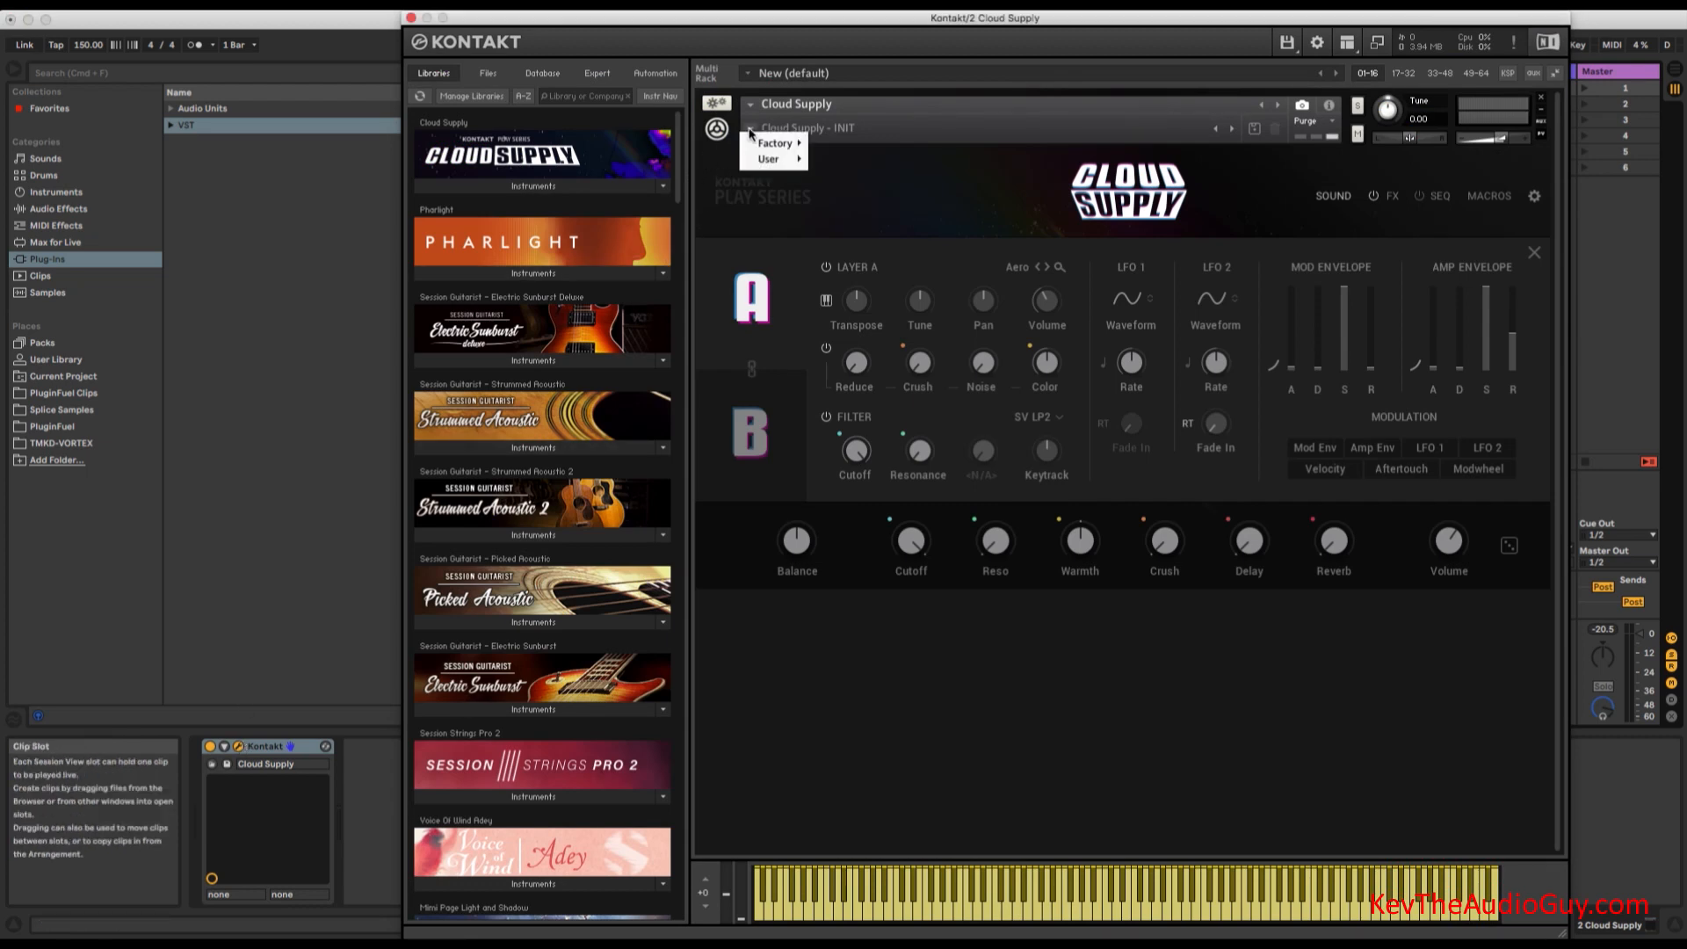
mouse_move(759, 143)
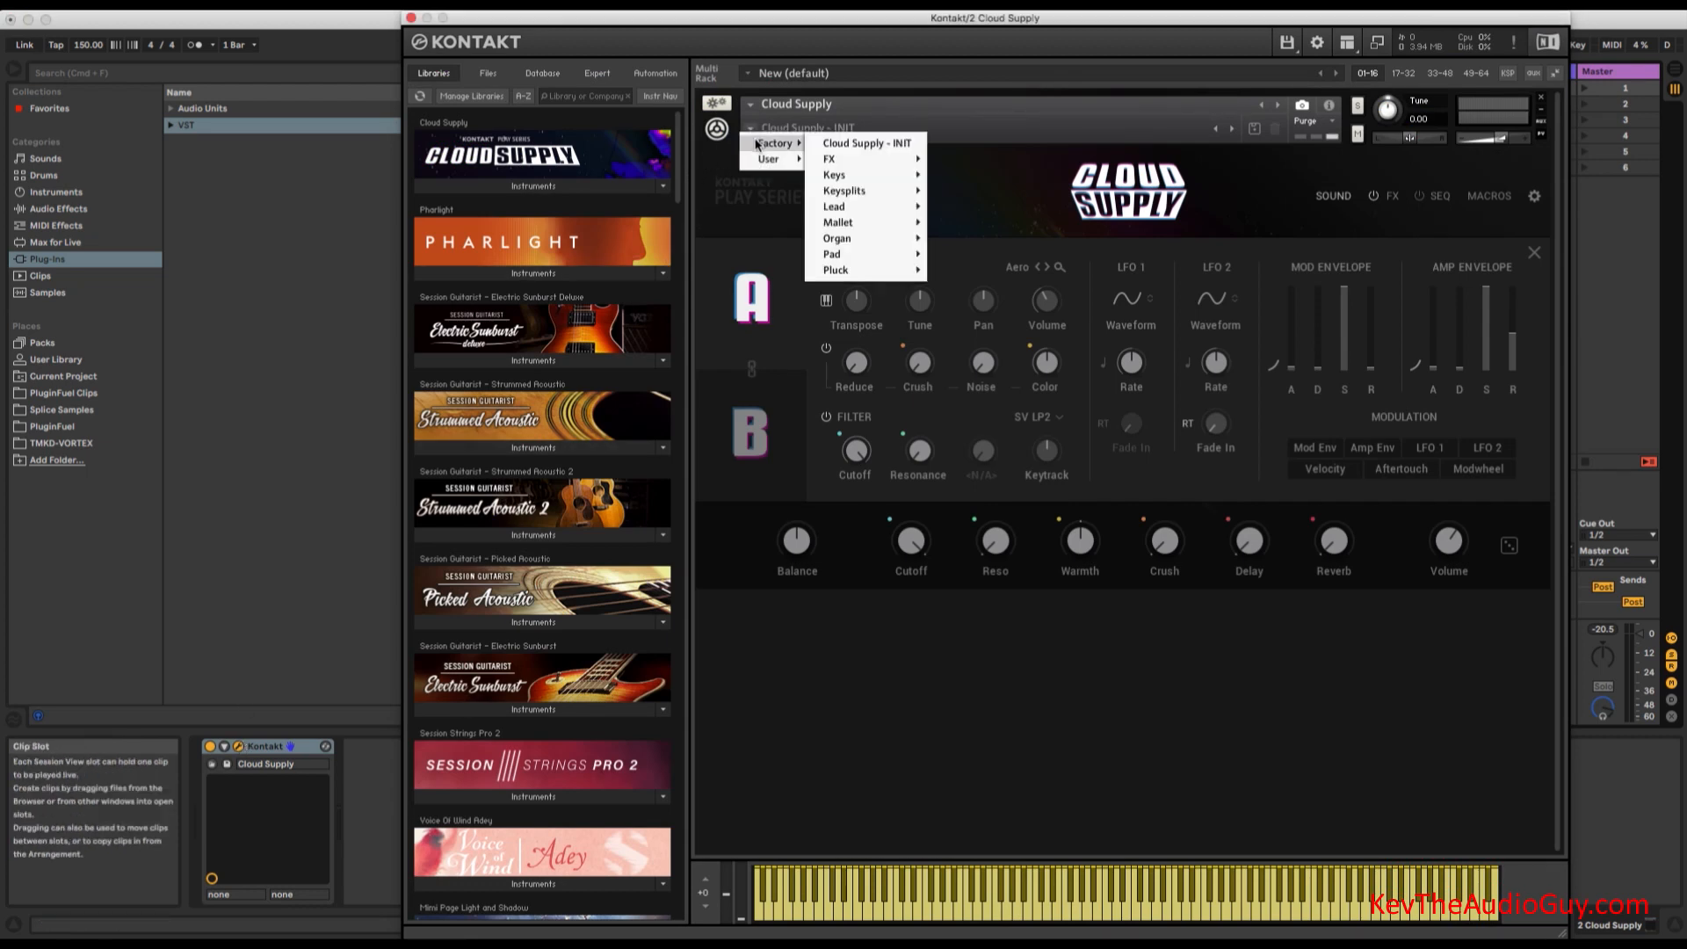
left_click(843, 144)
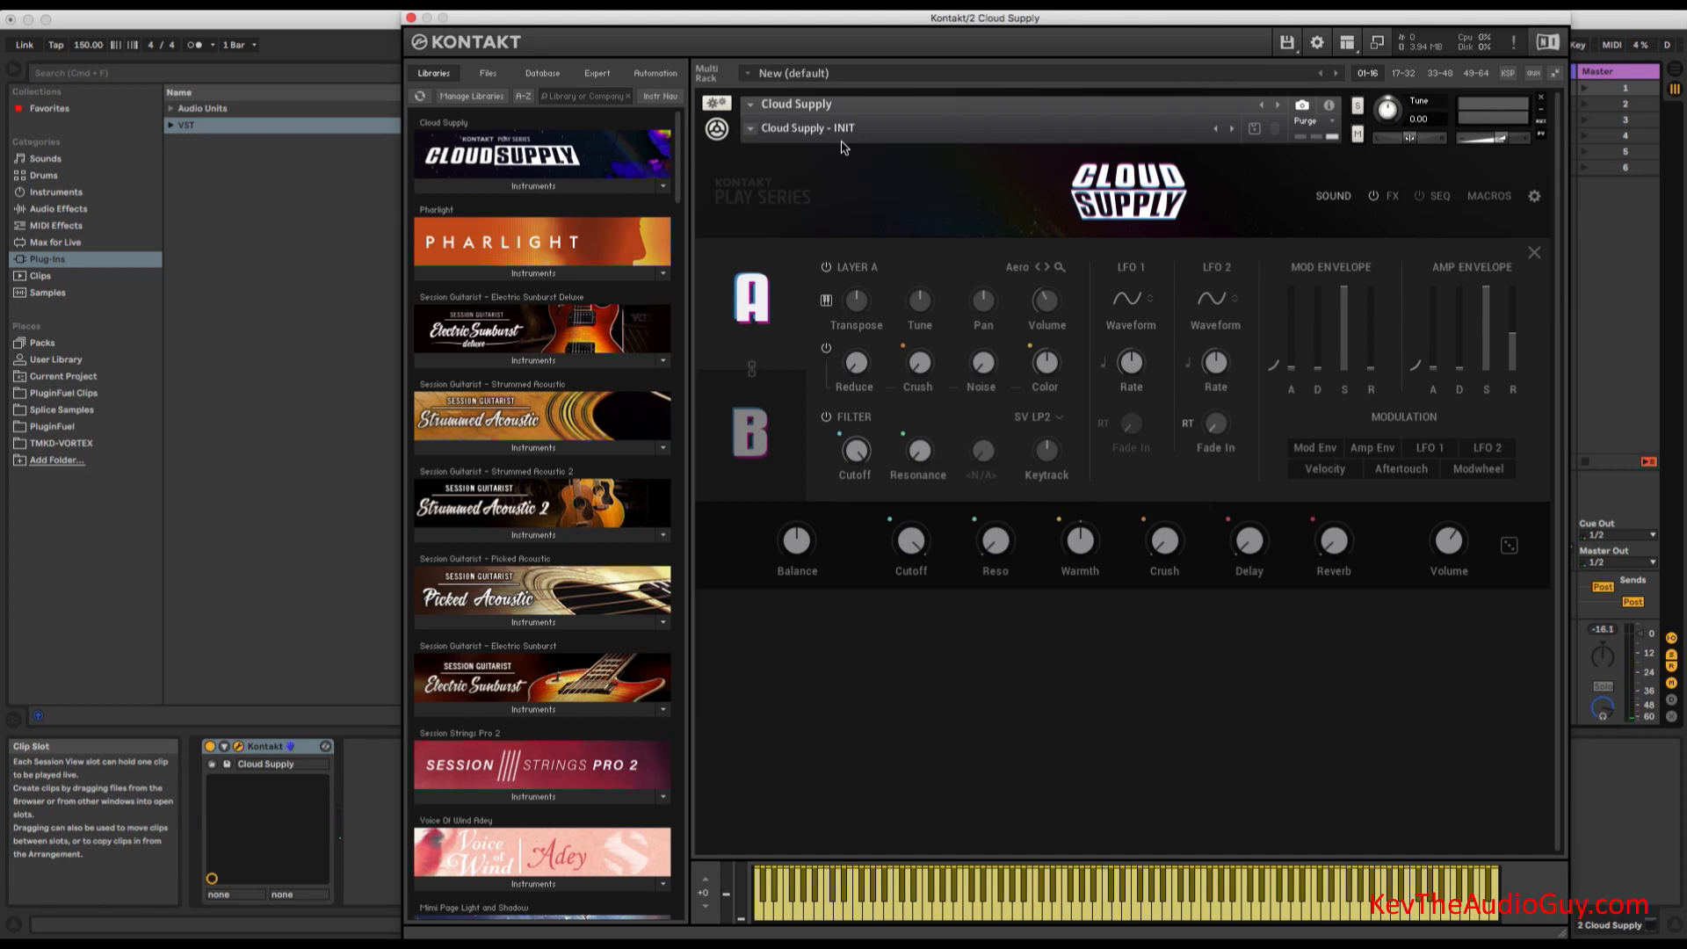
left_click(411, 18)
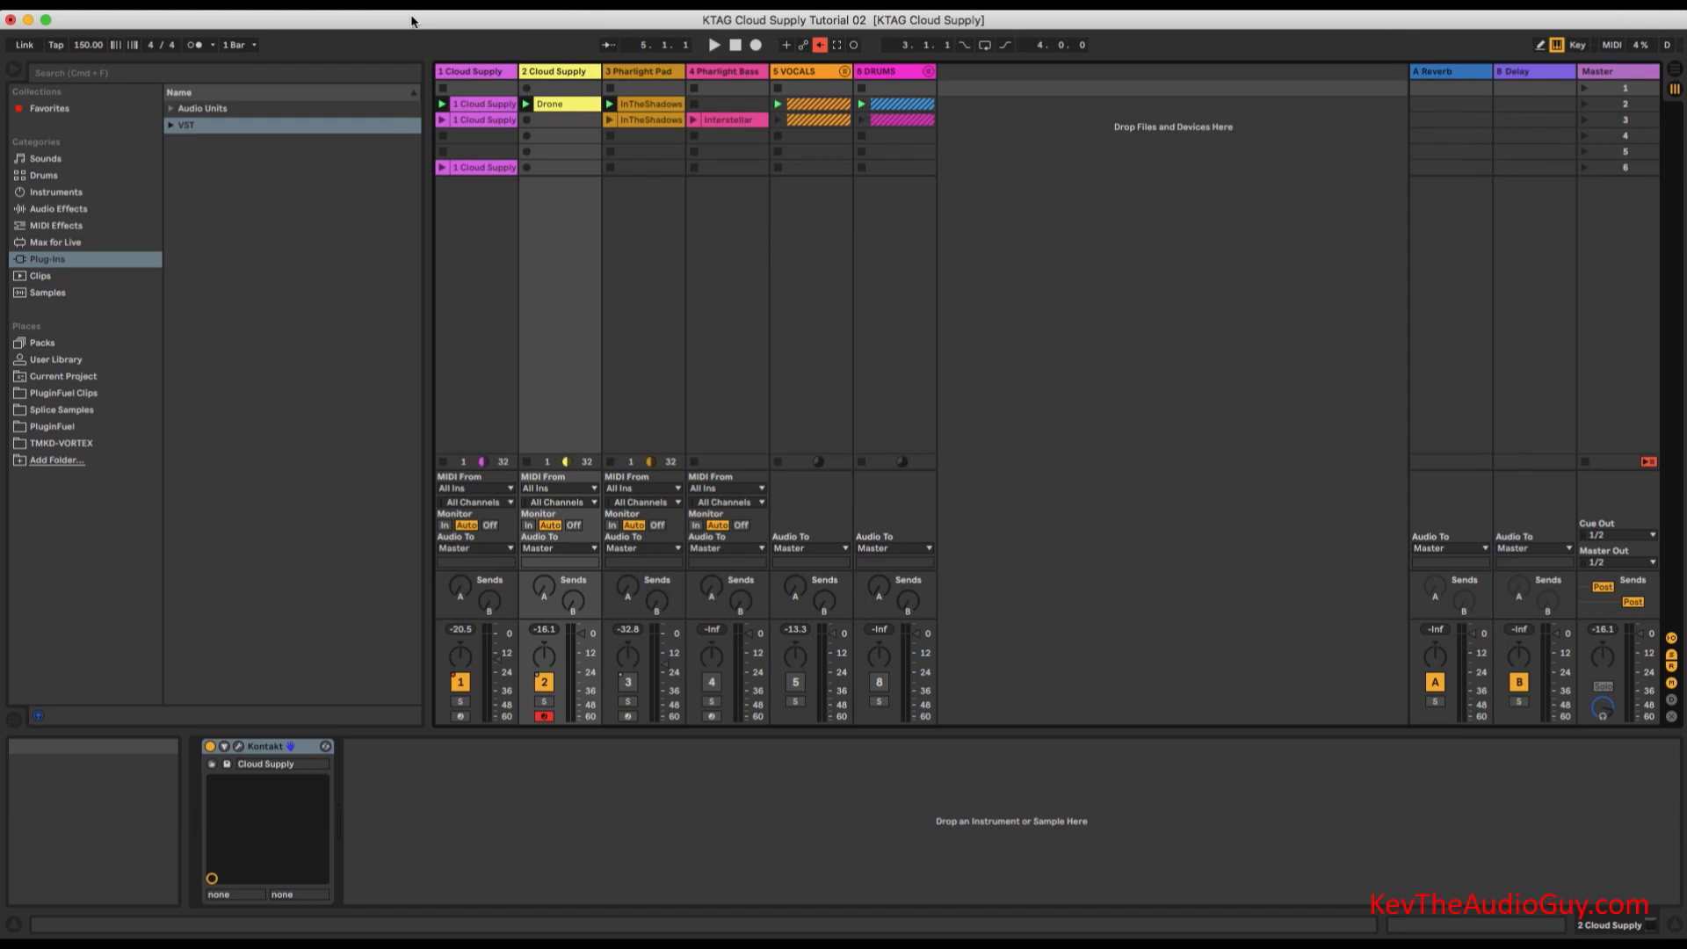
key("space")
Activate the Pharlight Pad track, load the preset In The Shadows in its Kontakt instrument and close the instrument window.
left_click(647, 263)
left_click(629, 683)
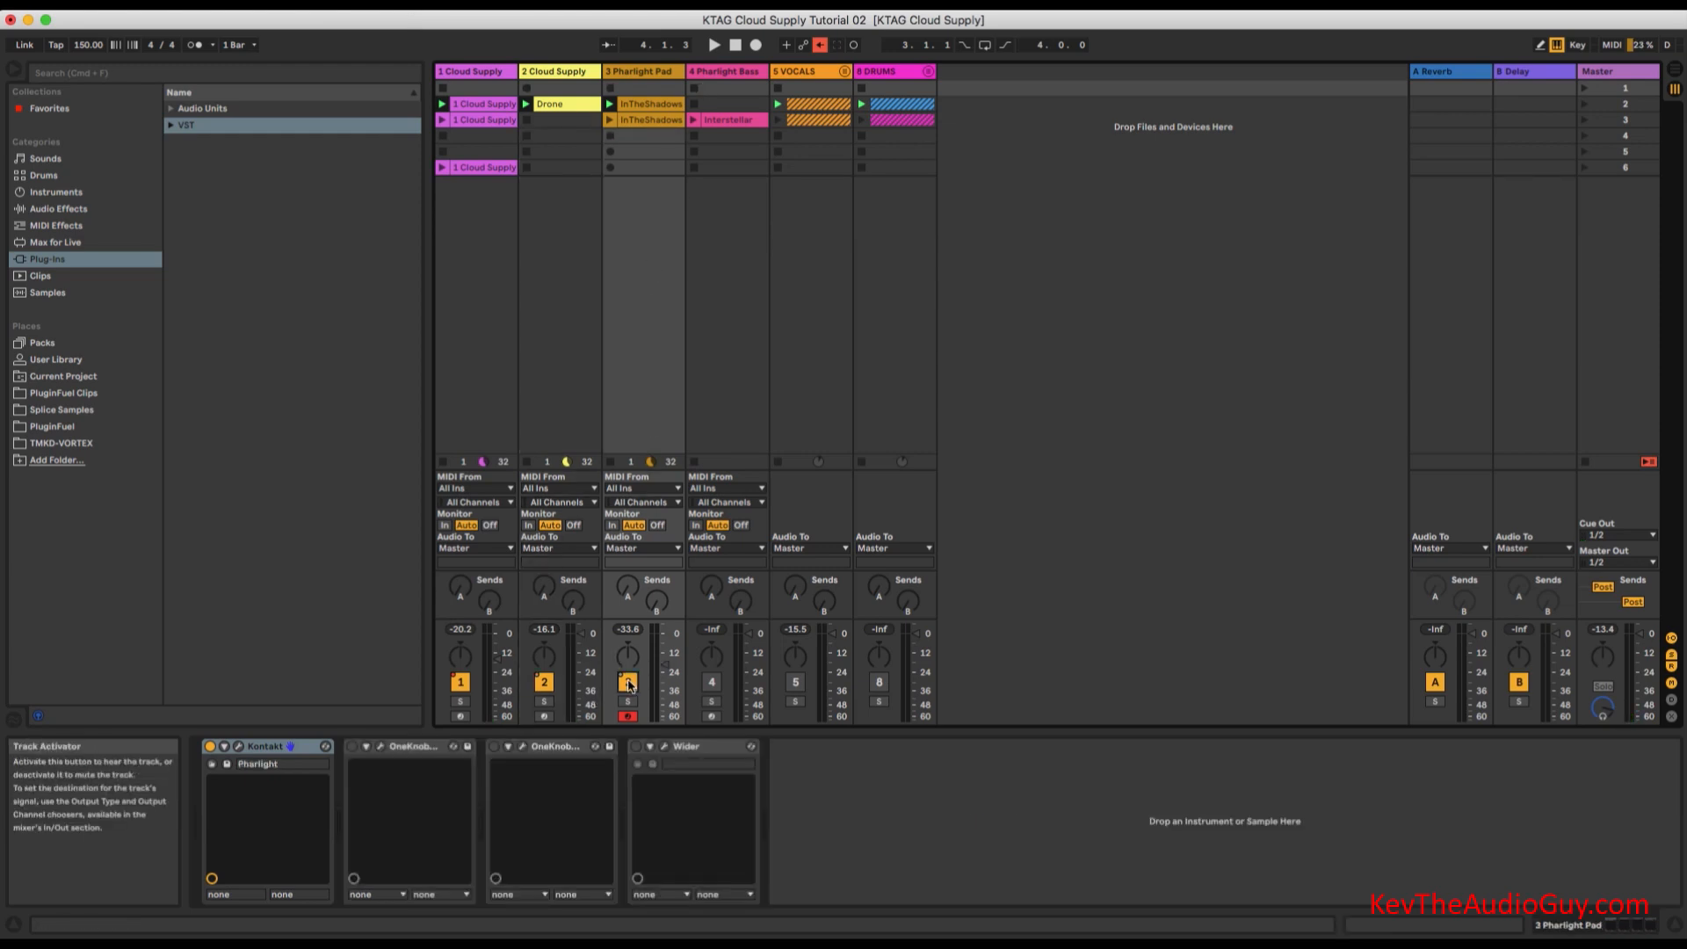
left_click(241, 747)
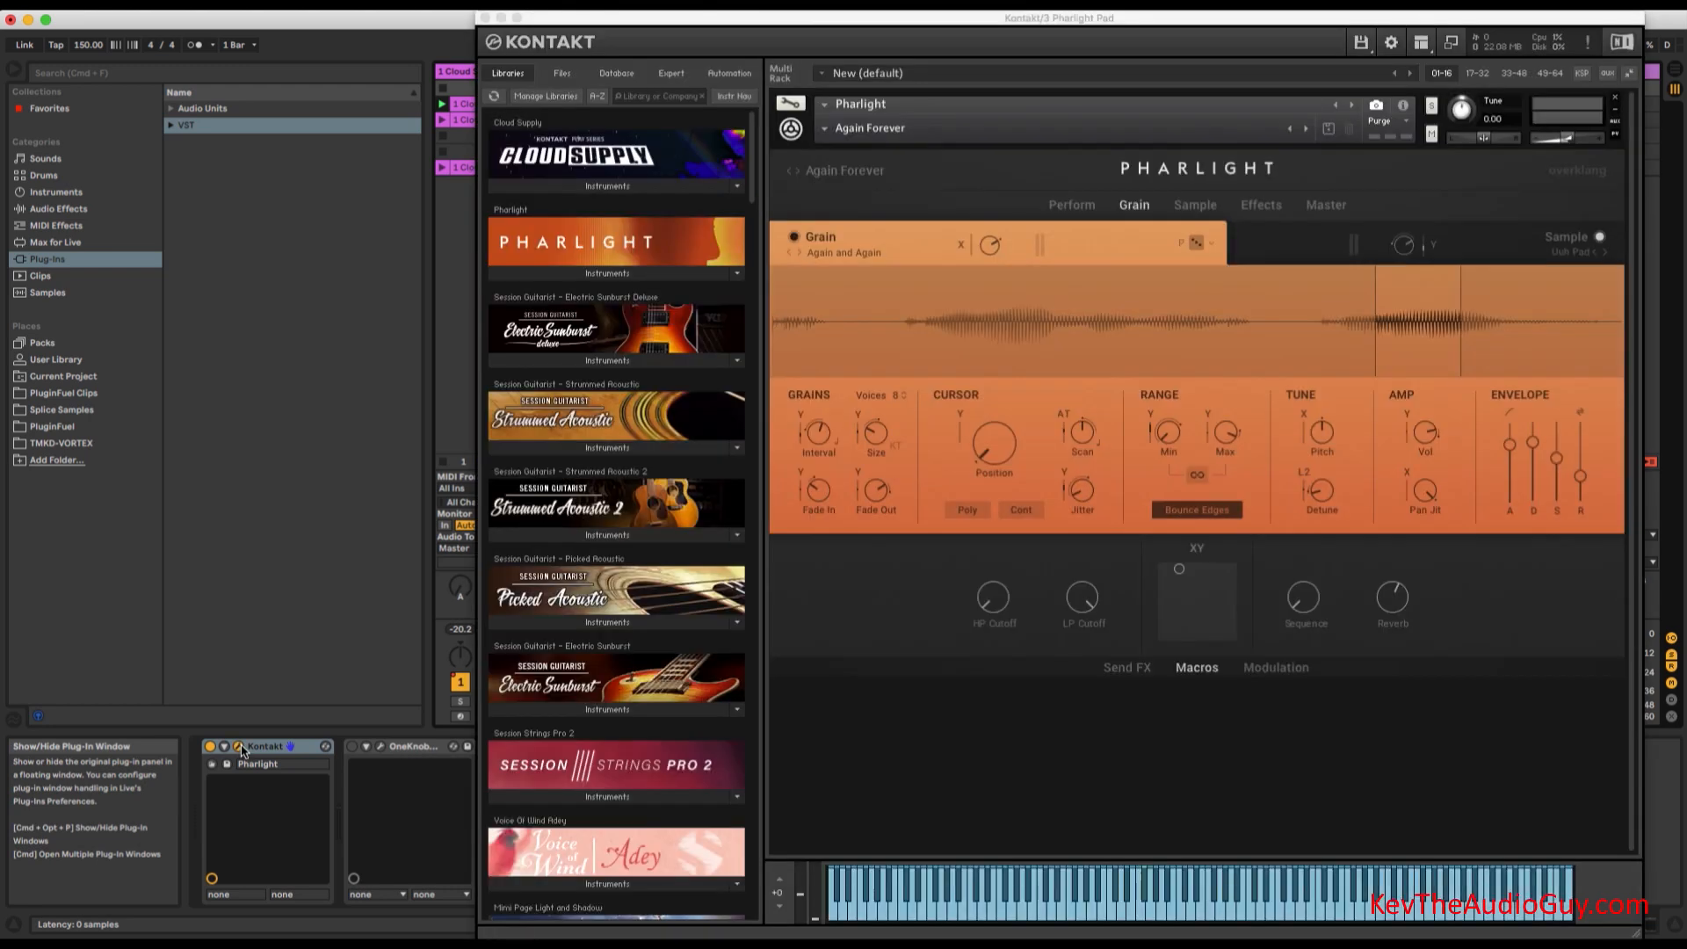
left_click(831, 131)
mouse_move(840, 223)
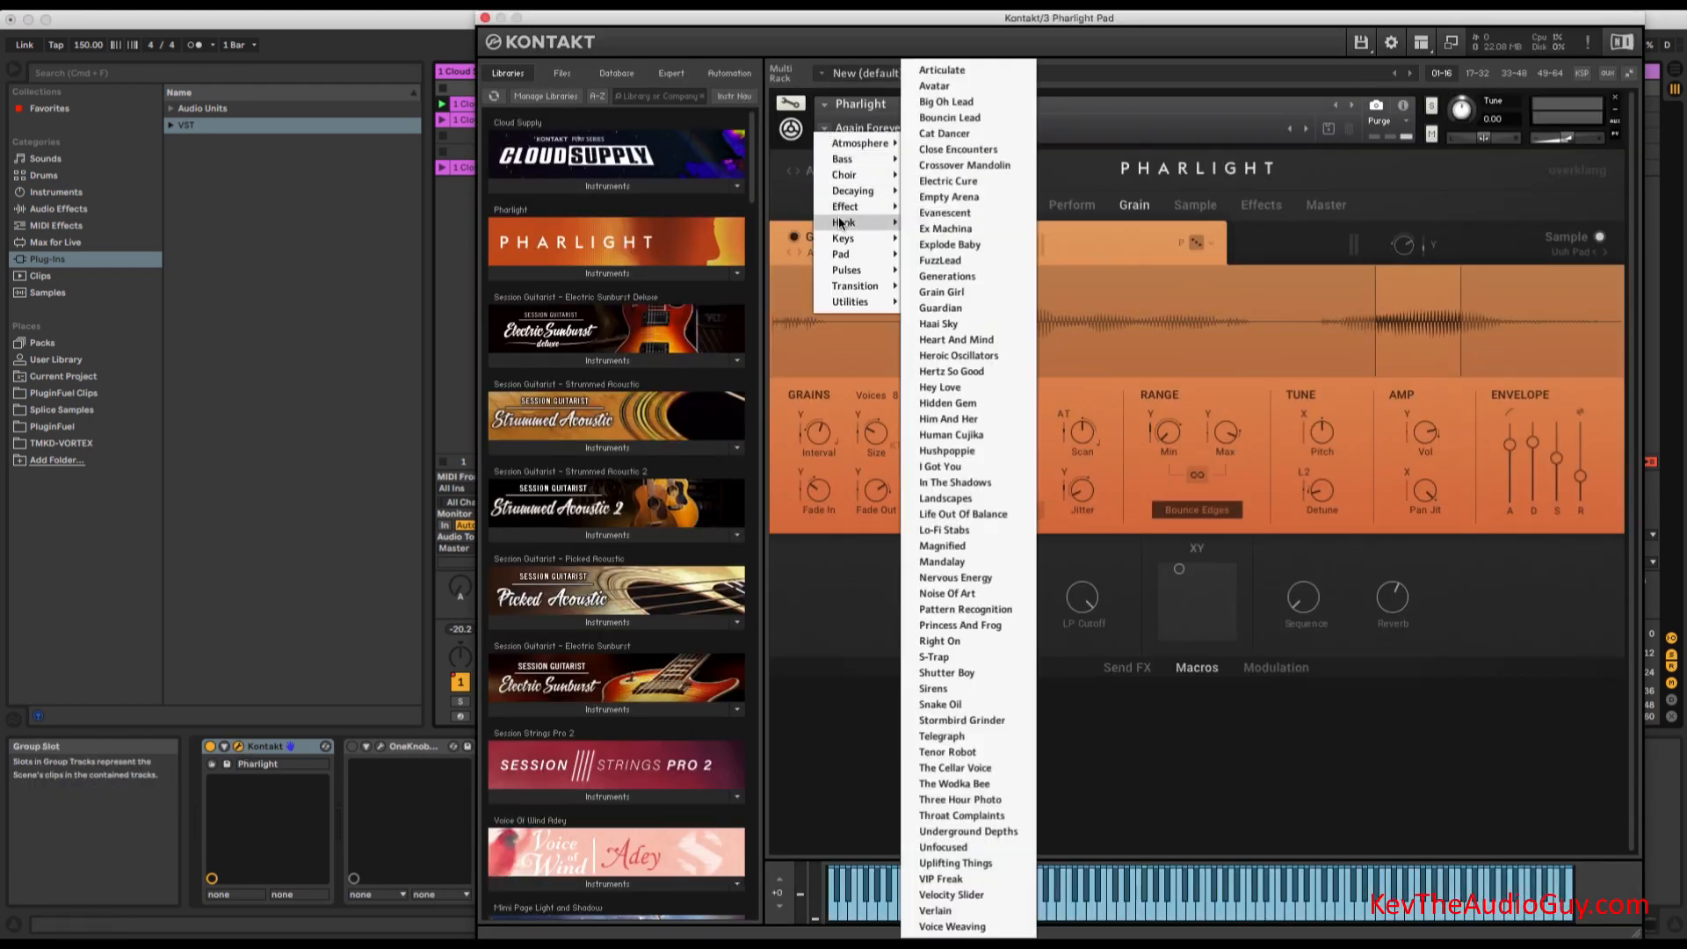
left_click(957, 483)
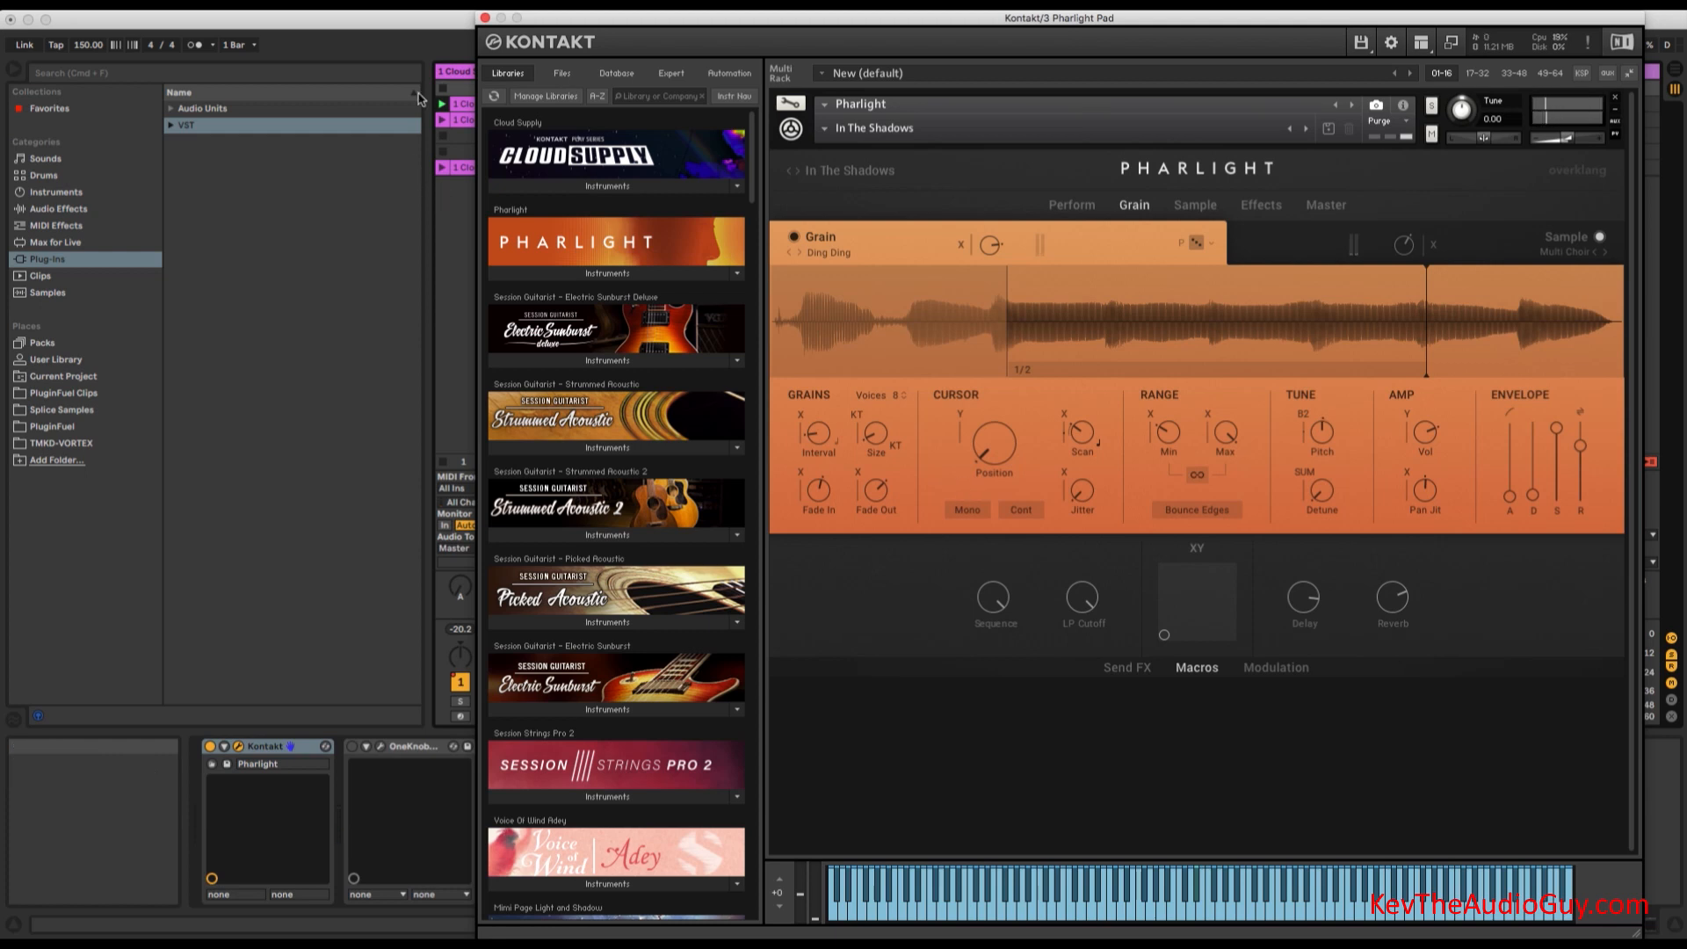
left_click(486, 19)
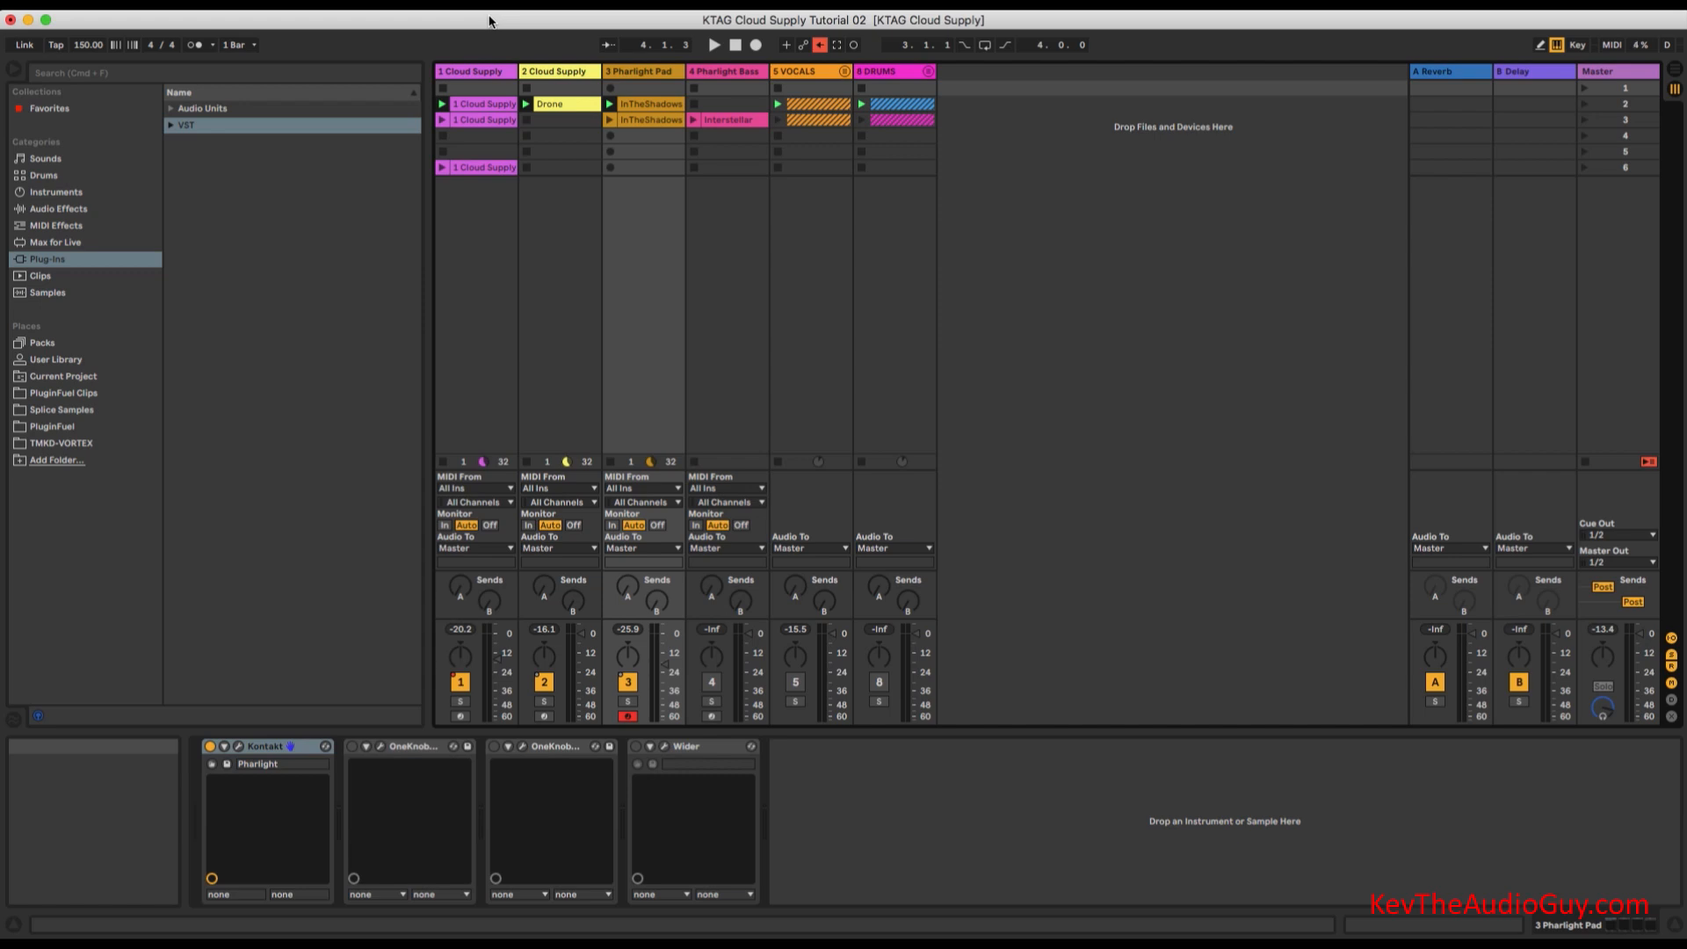
Show the Wider, OneKnob Filter and OneKnob Pumper windows of the Pharlight Pad track and listen to the track soloed.
left_click(665, 747)
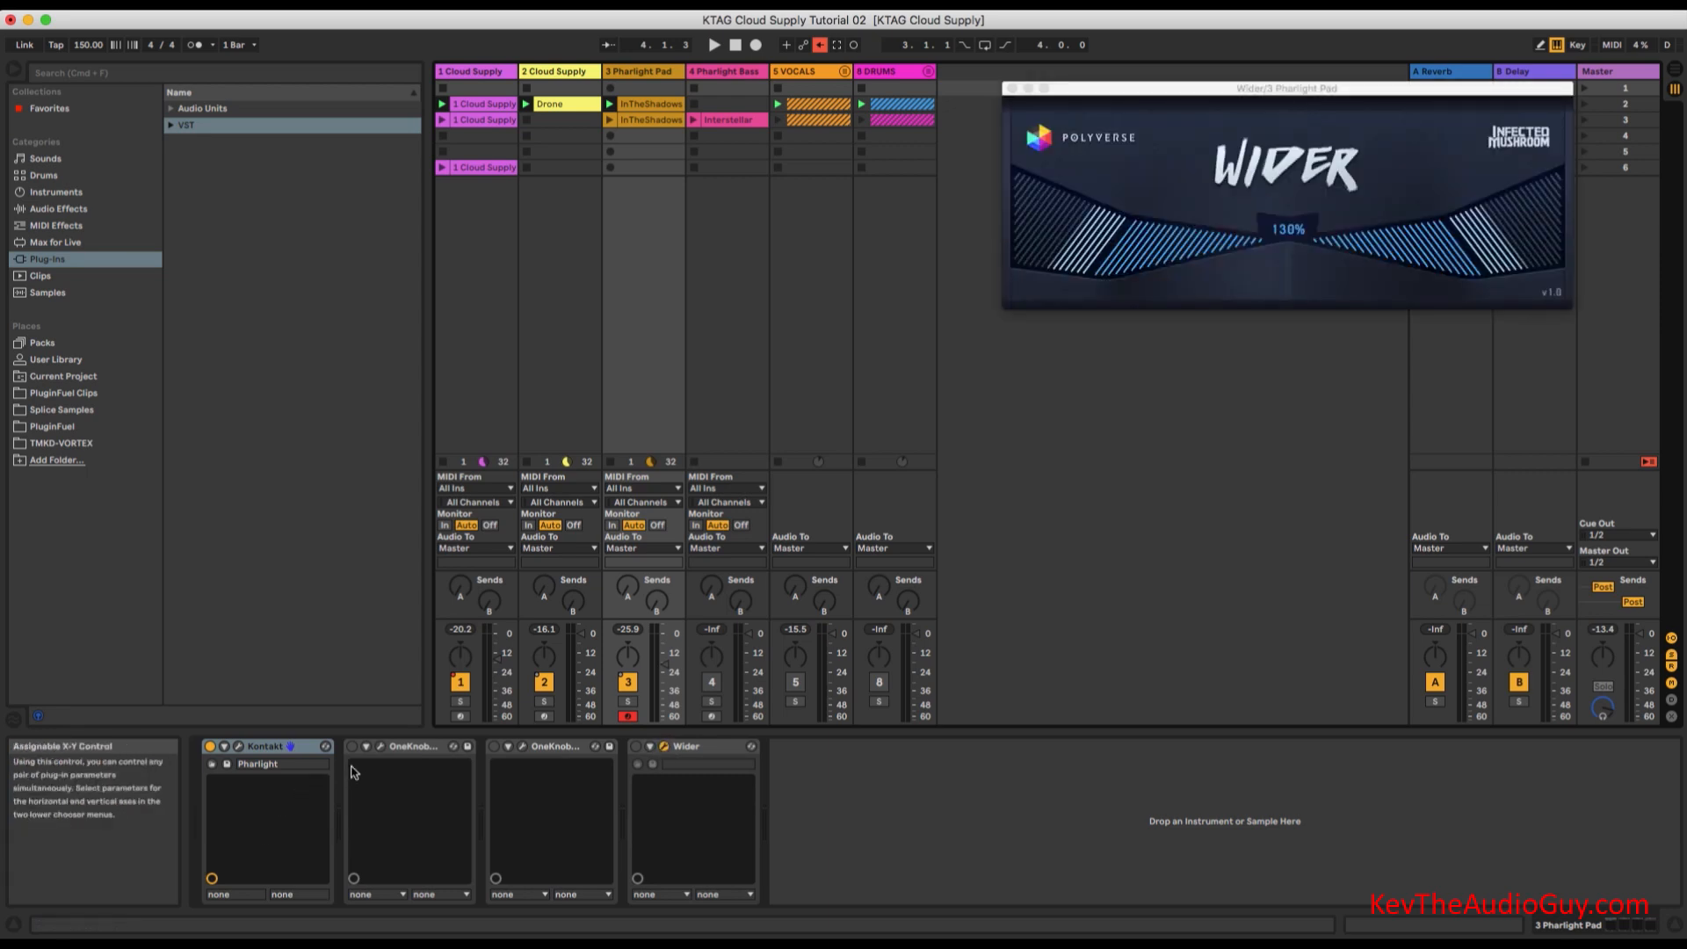
left_click(380, 748)
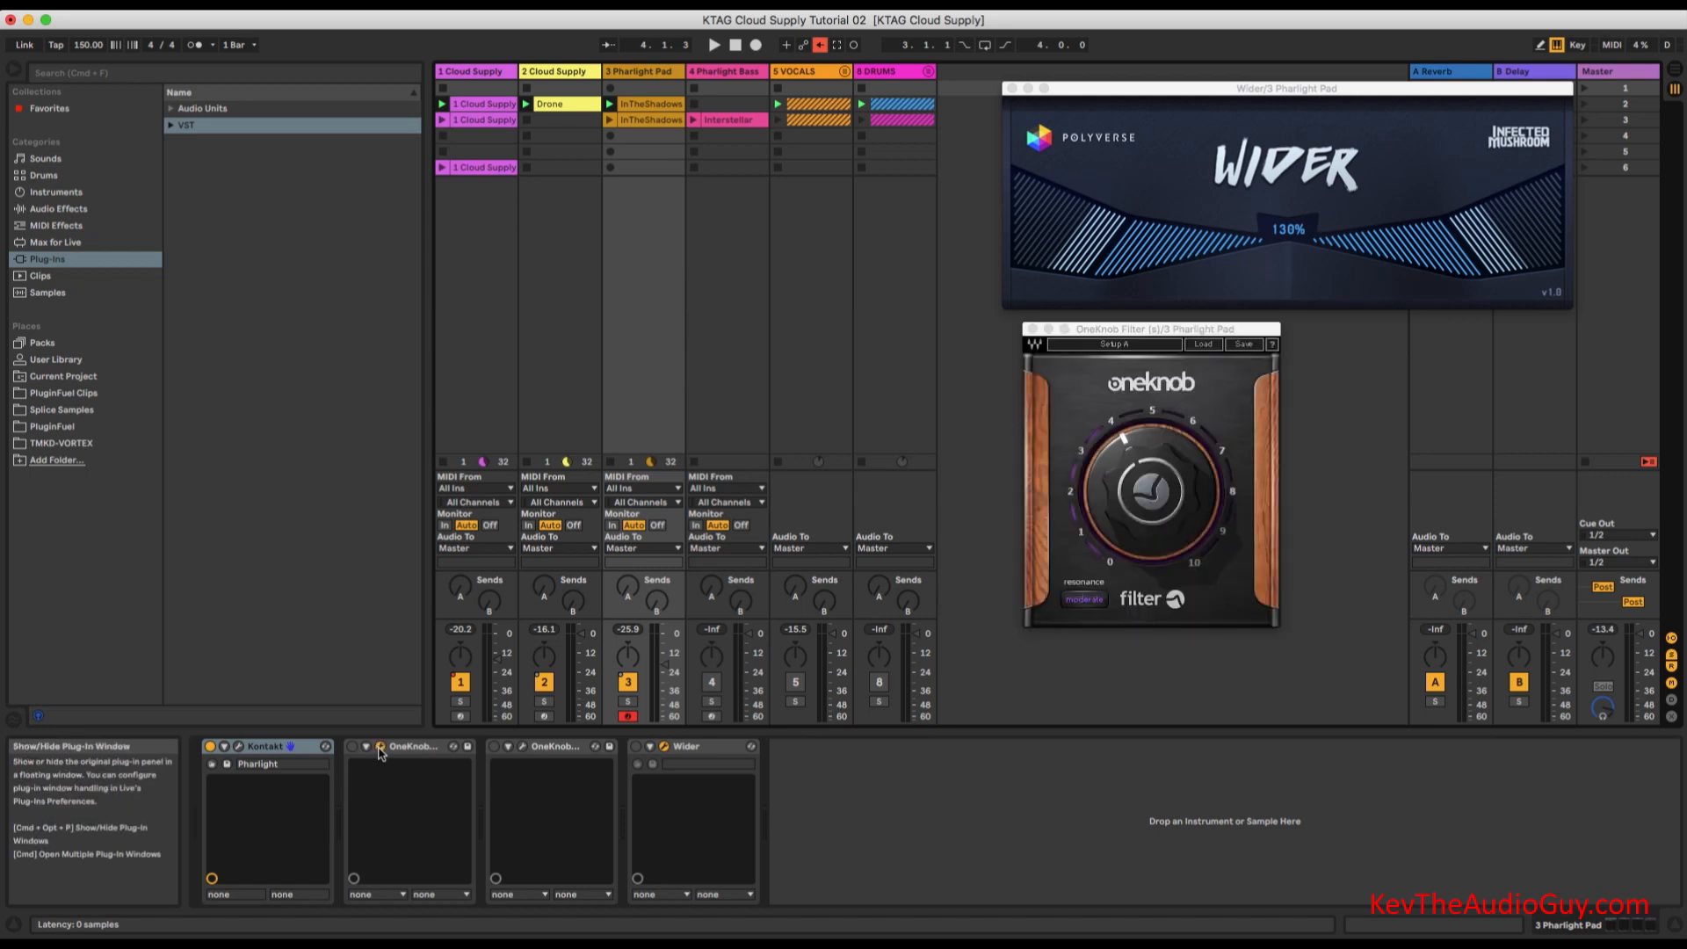
left_click(523, 747)
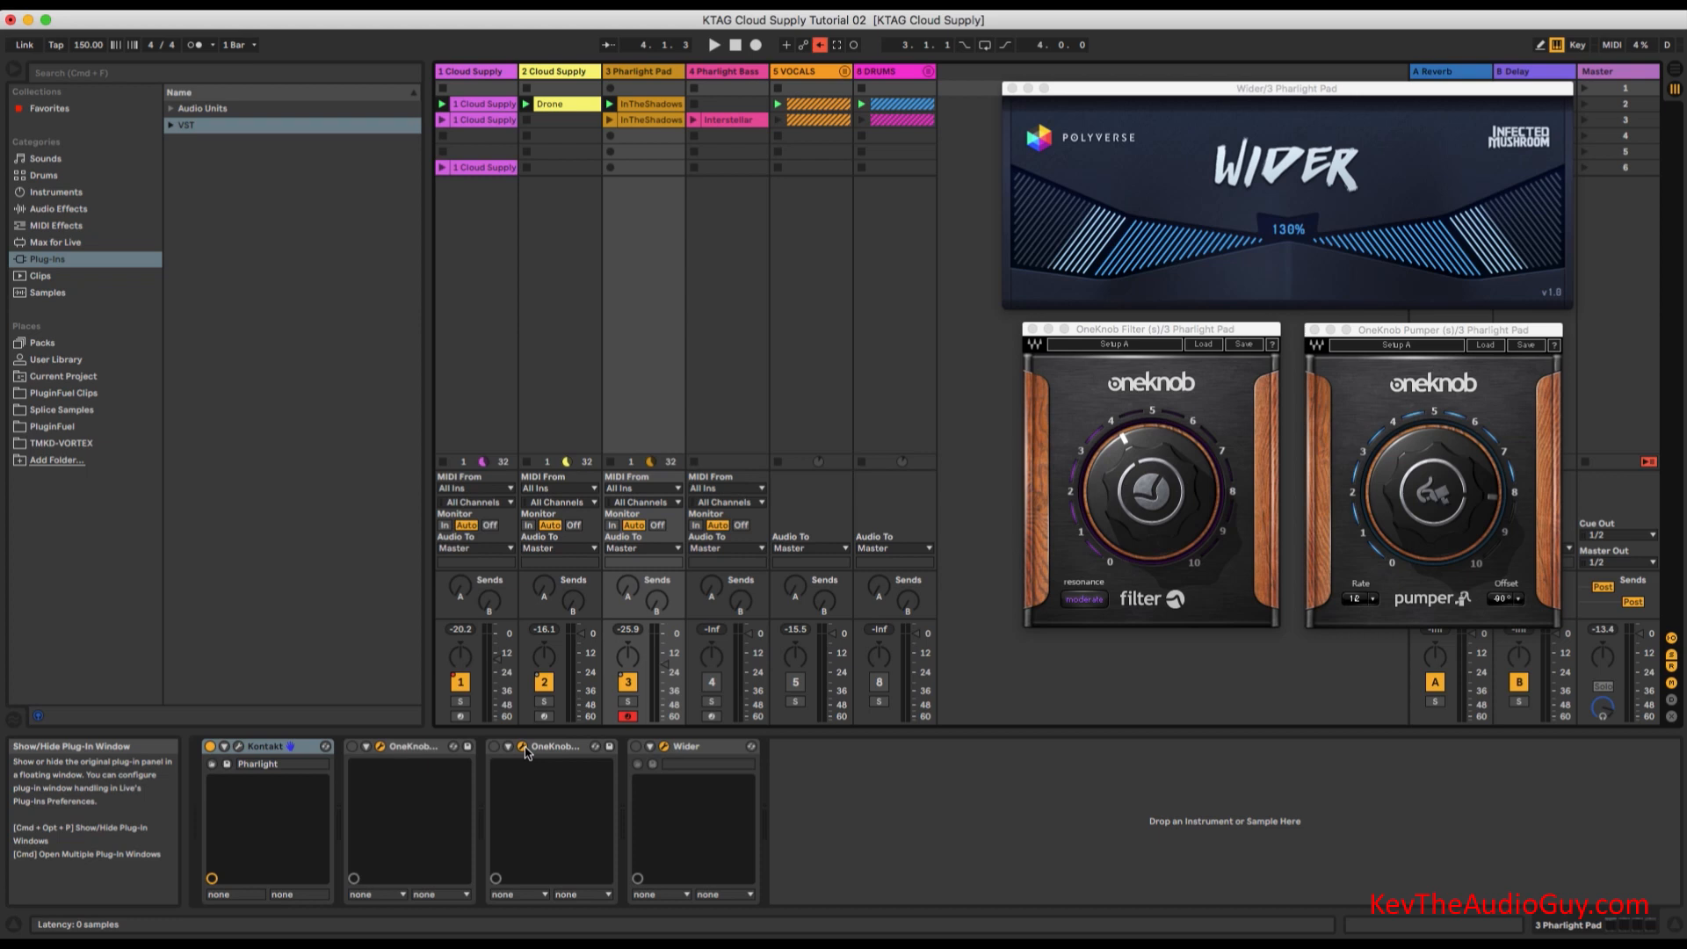
left_click(631, 704)
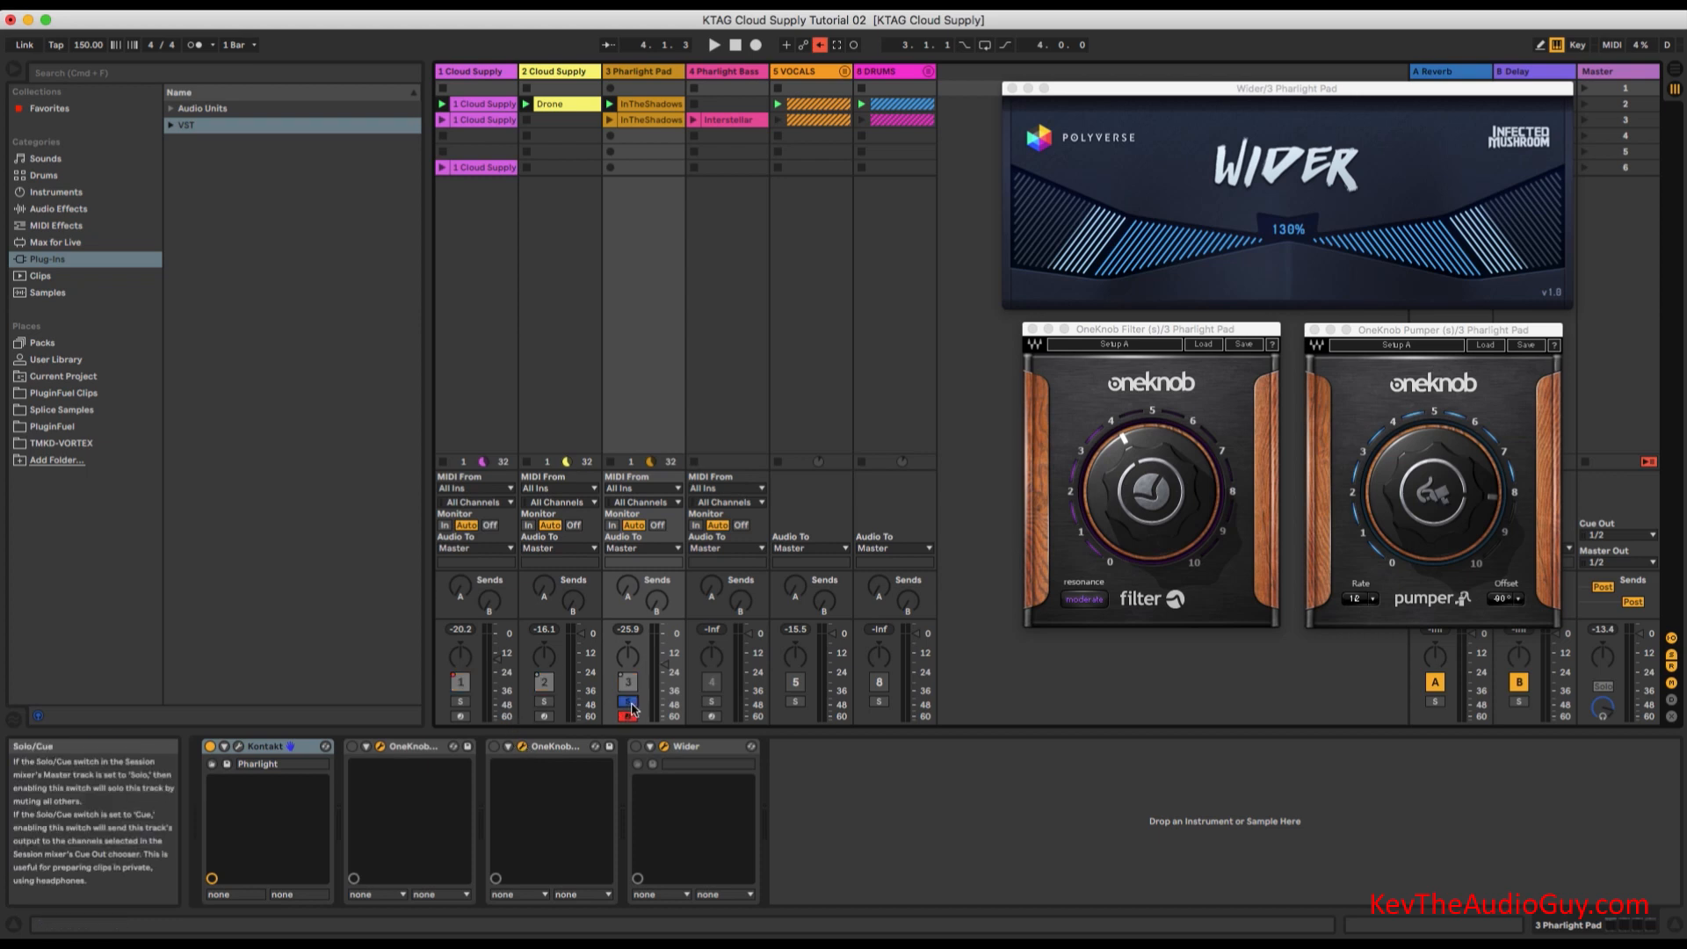
key("space")
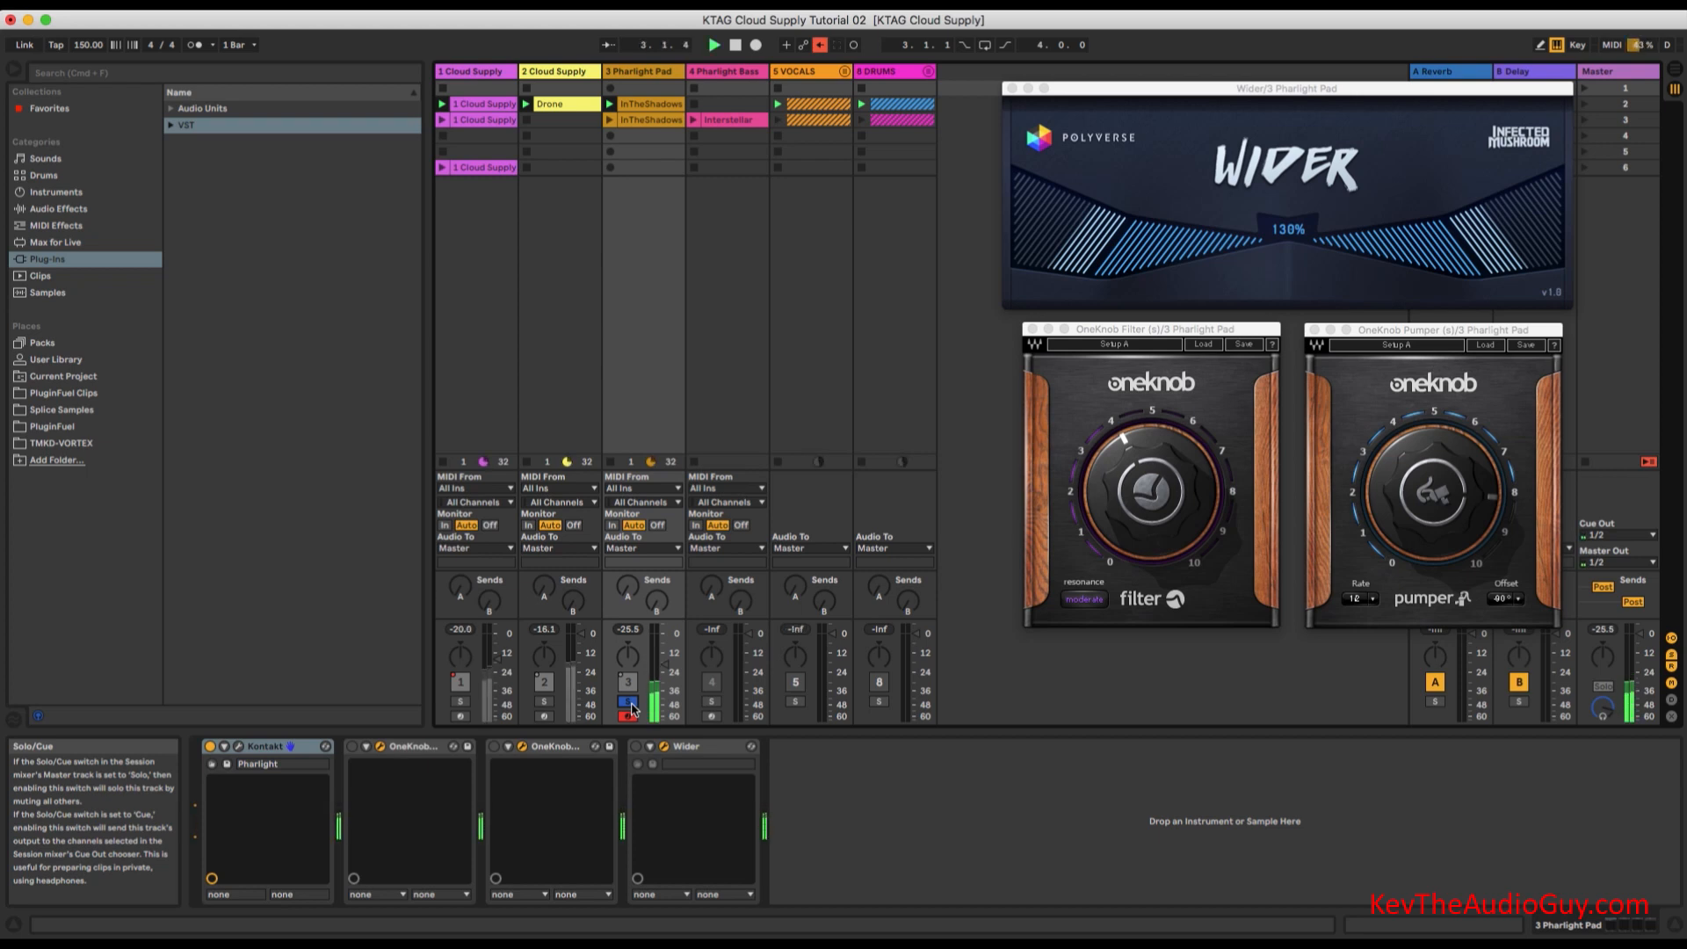
key("space")
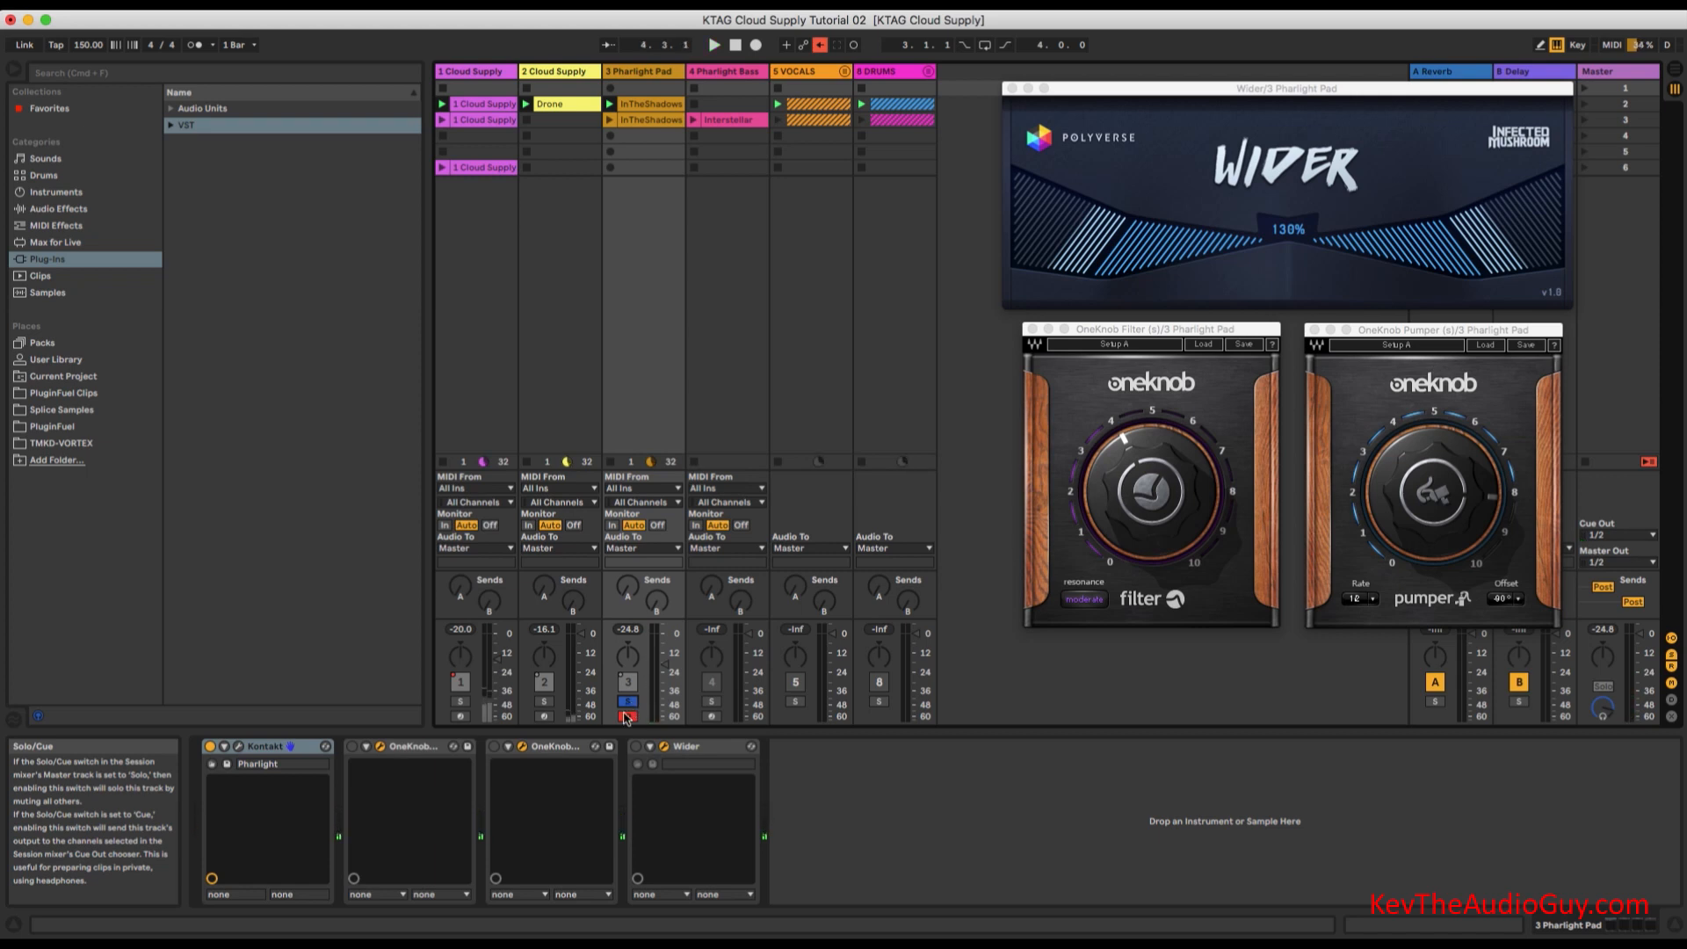
Turn on OneKnob Filter, OneKnob Pumper and Wider on the Pharlight Pad track and play it in solo.
left_click(352, 747)
left_click(495, 746)
left_click(636, 747)
key("space")
Re-enable the overridden automation, take the Pharlight Pad track out of solo and play it with the other tracks.
left_click(819, 45)
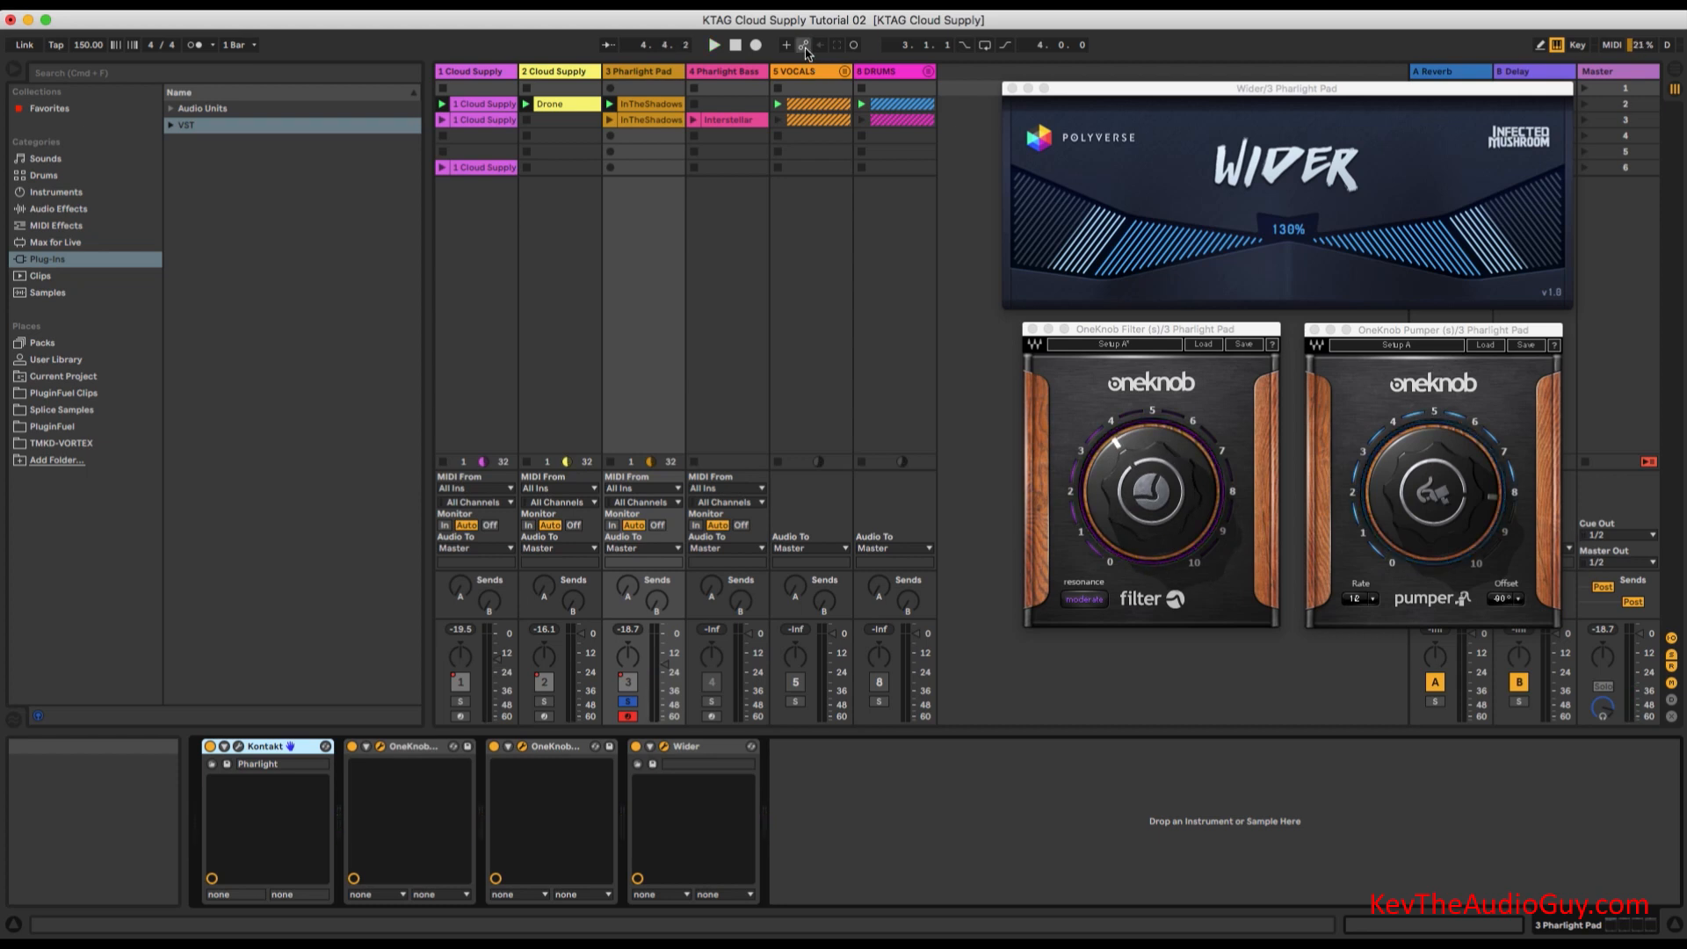
left_click(628, 702)
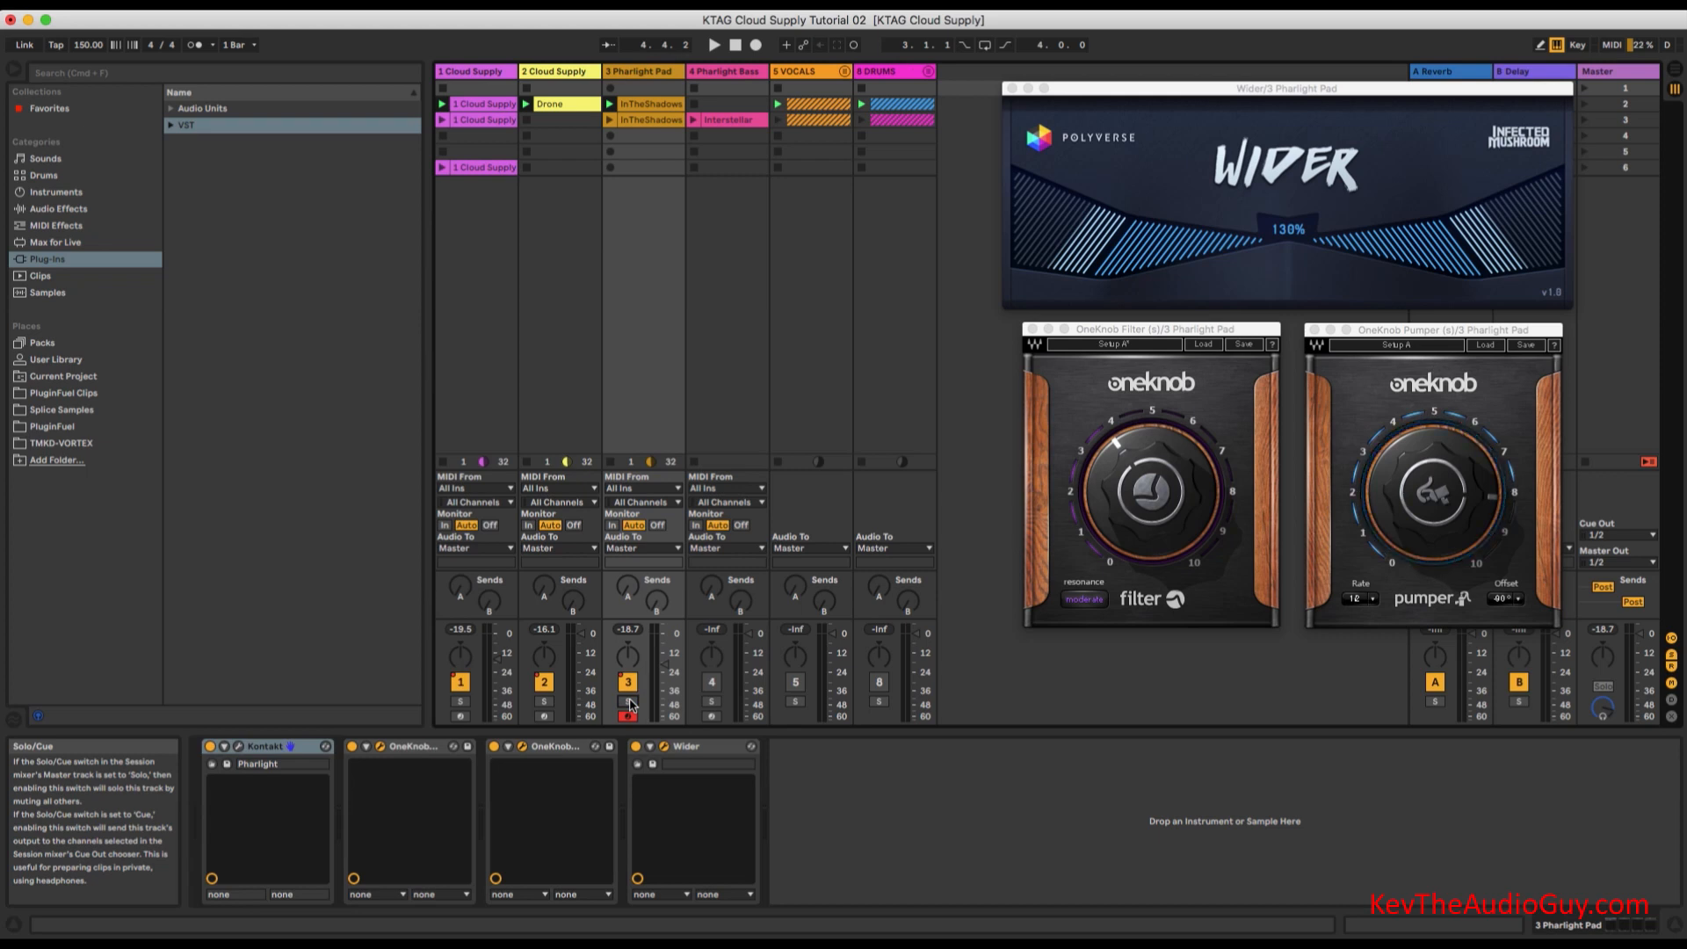
key("space")
Activate the Pharlight Bass, VOCALS and DRUMS tracks.
left_click(711, 682)
left_click(795, 683)
left_click(878, 683)
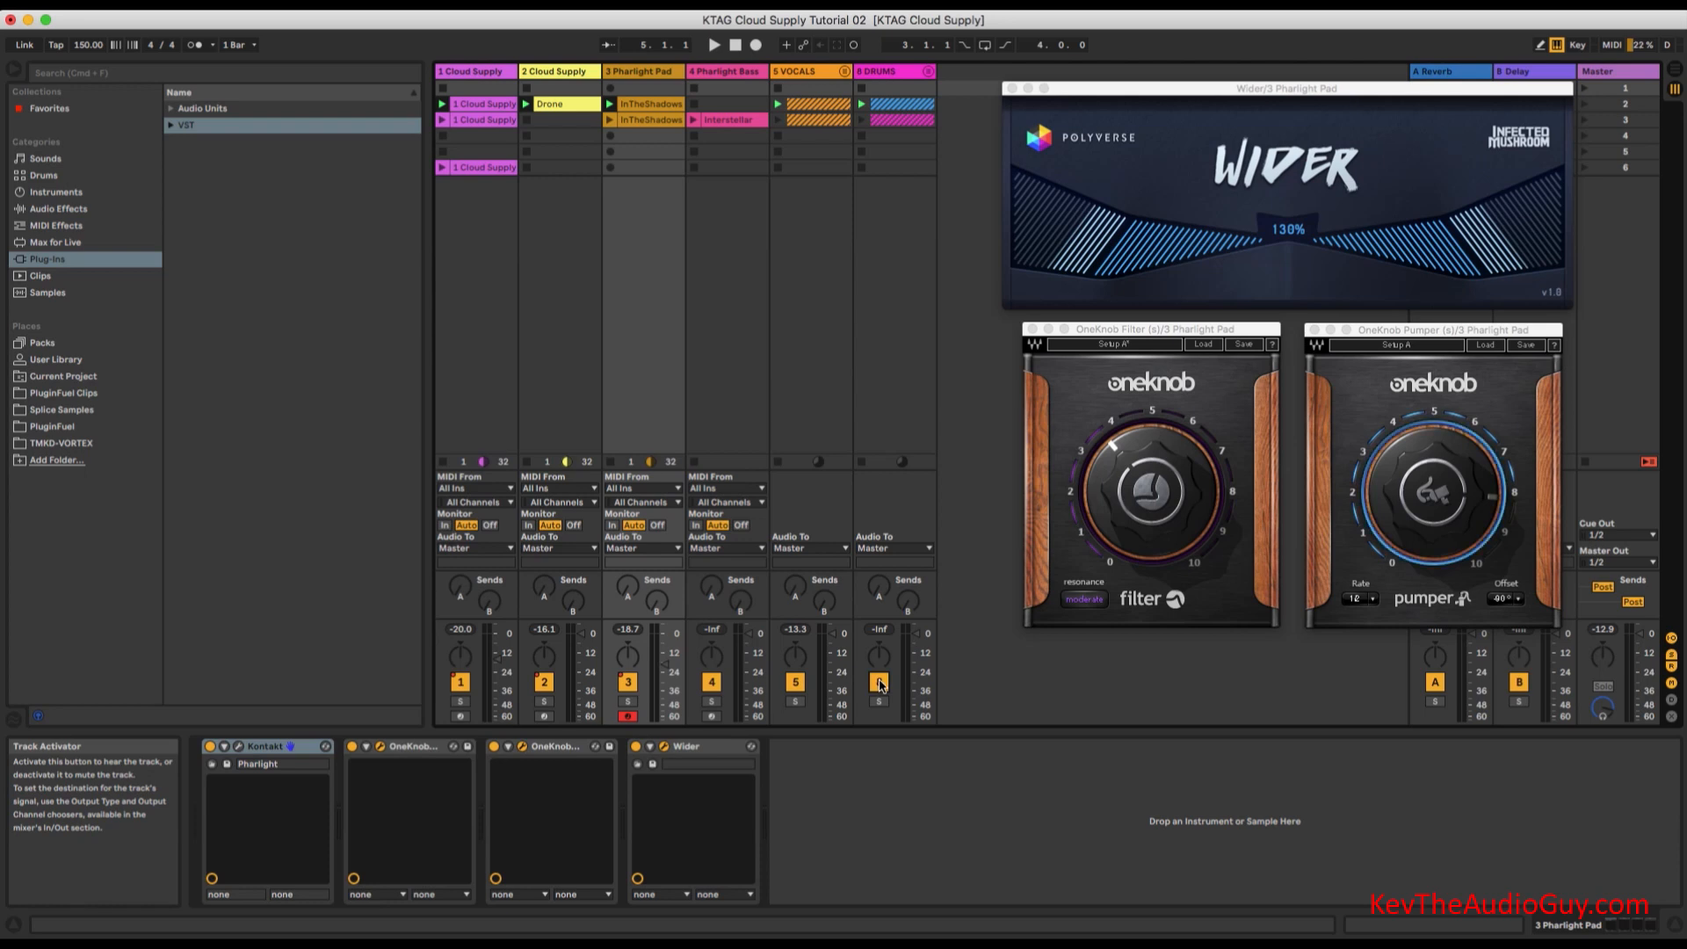
Play the full arrangement, launch scene 3 and end the clips by launching the empty scene 4.
key("space")
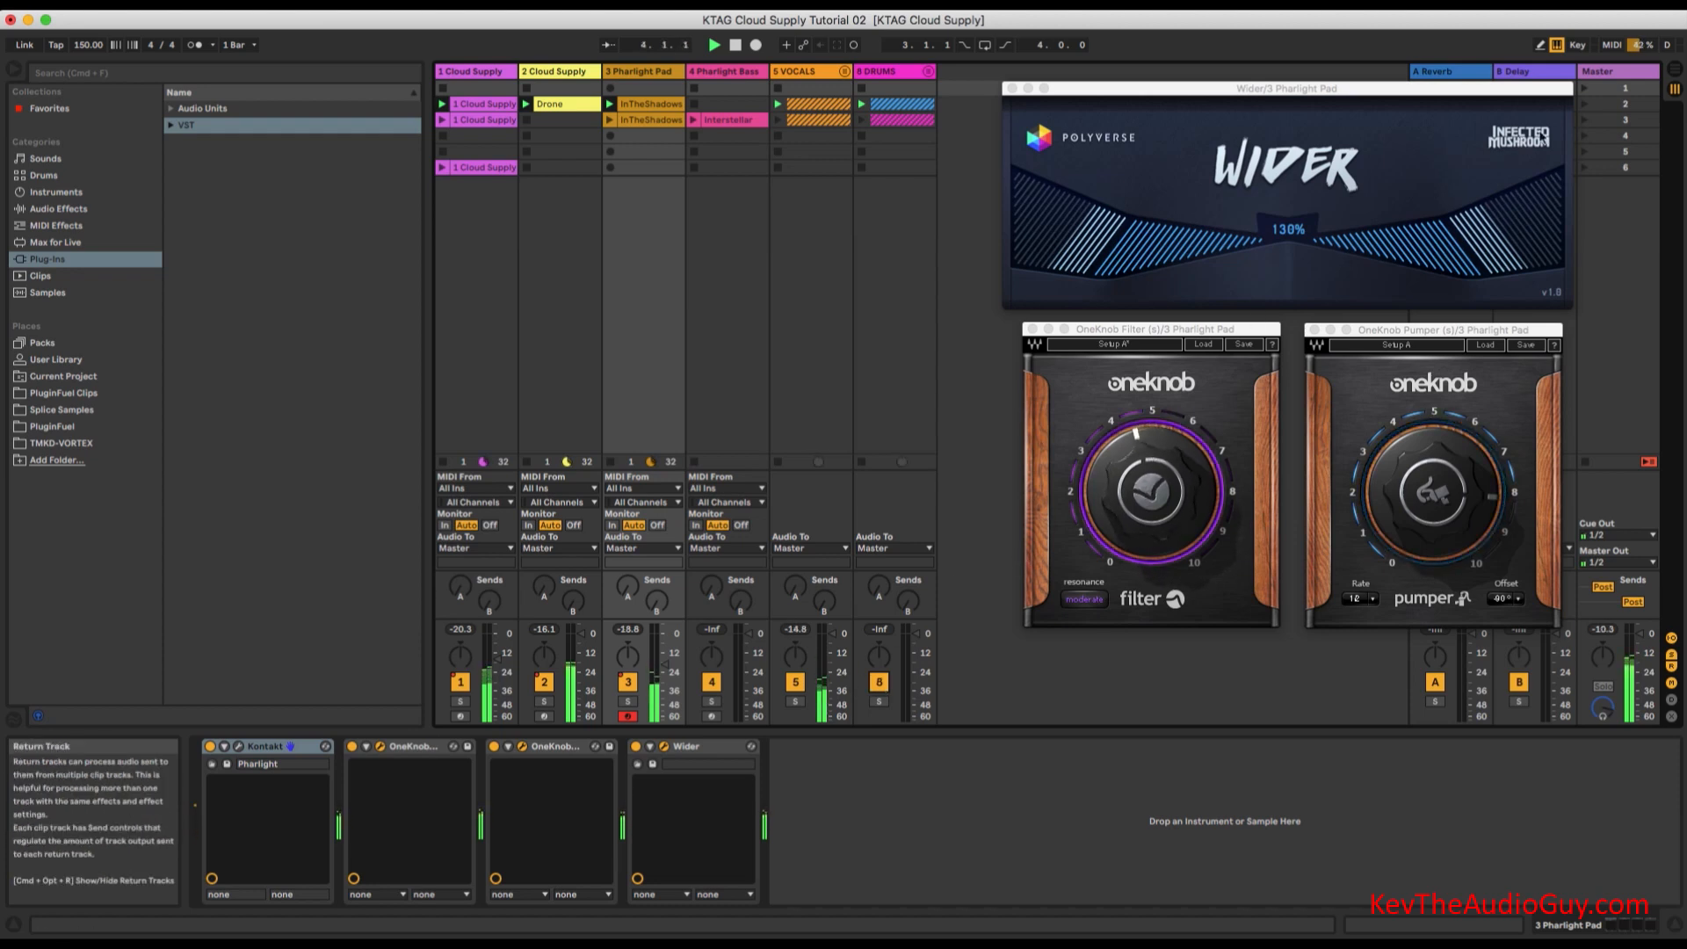
left_click(1585, 119)
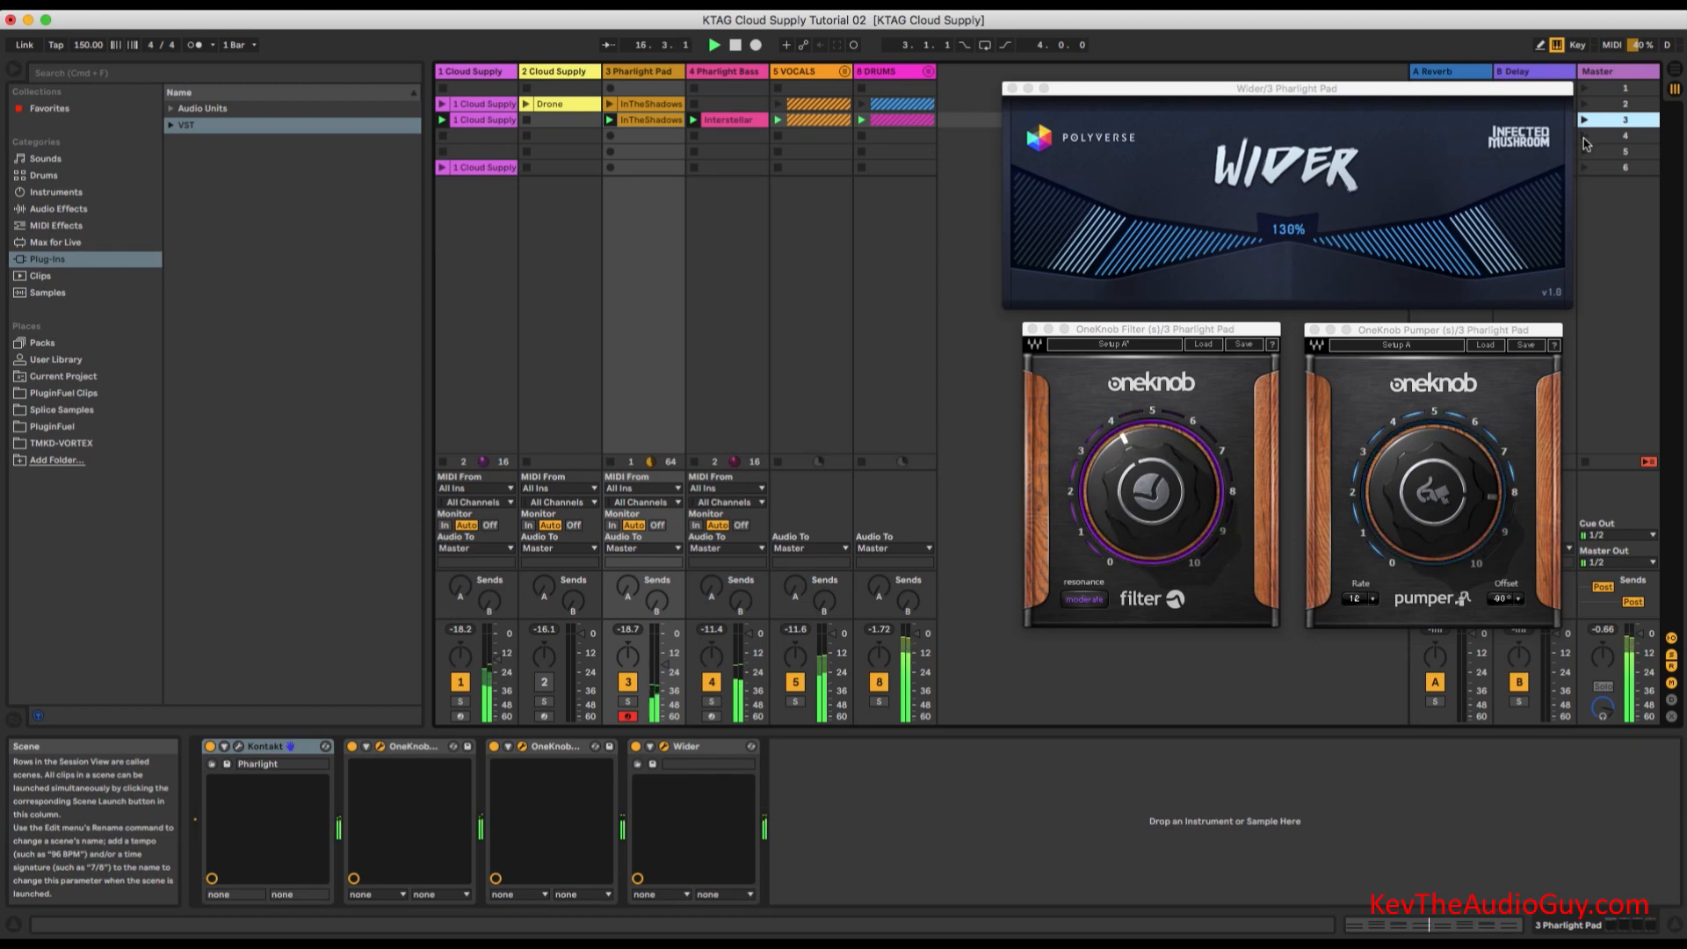
left_click(1585, 136)
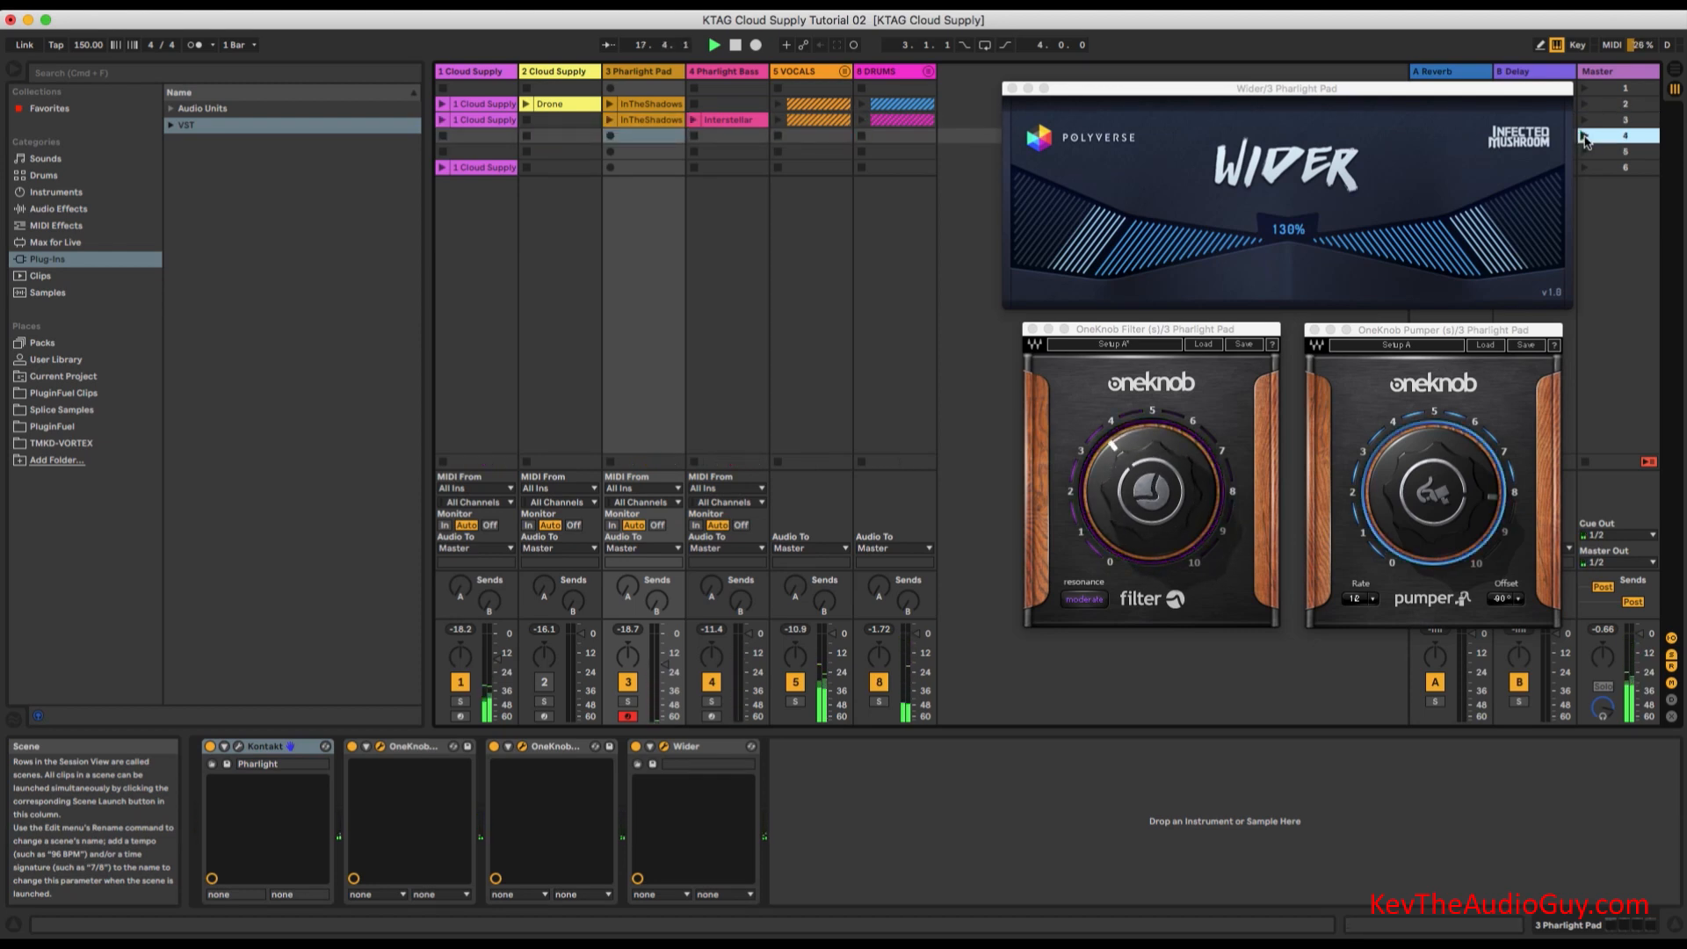